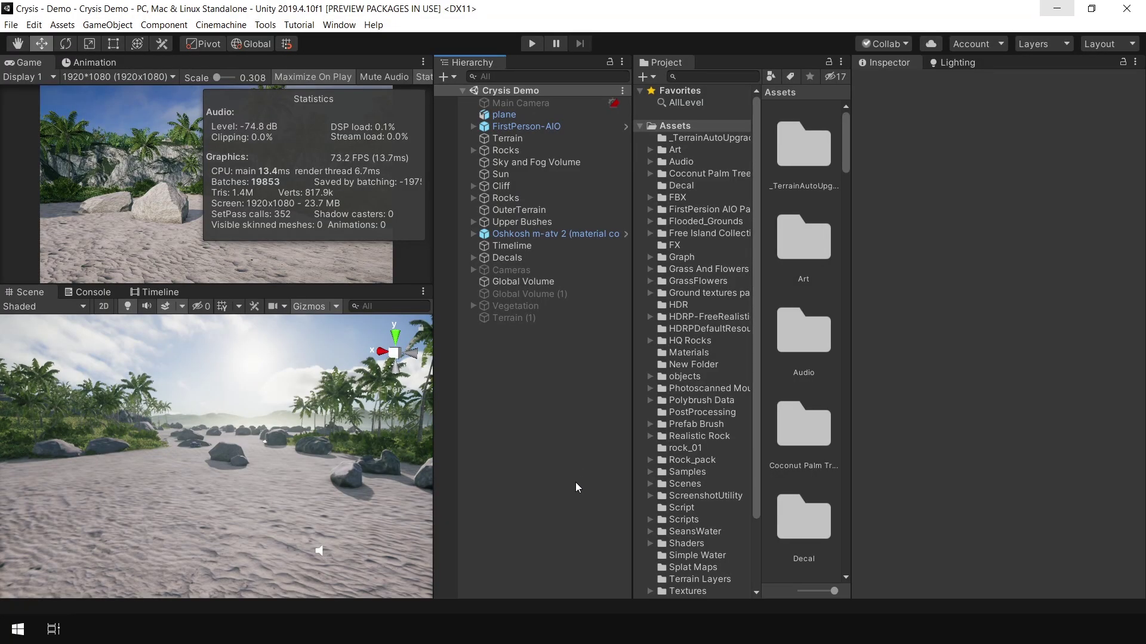
# Run the Crysis Demo scene in play mode
pyautogui.click(530, 44)
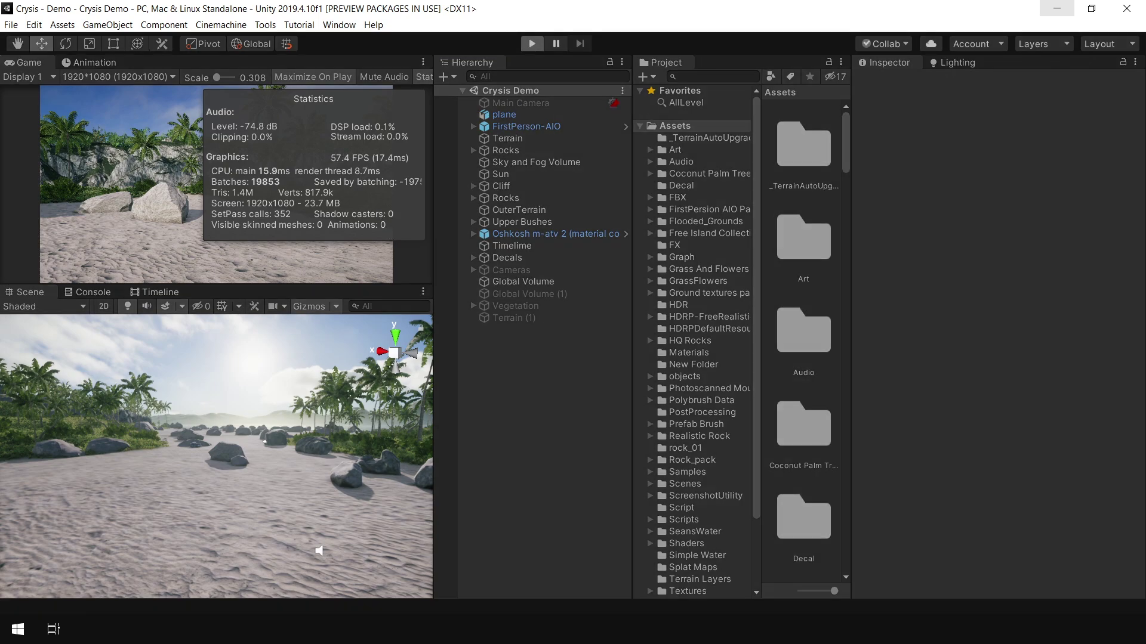
pyautogui.hotkey('shift', 'space')
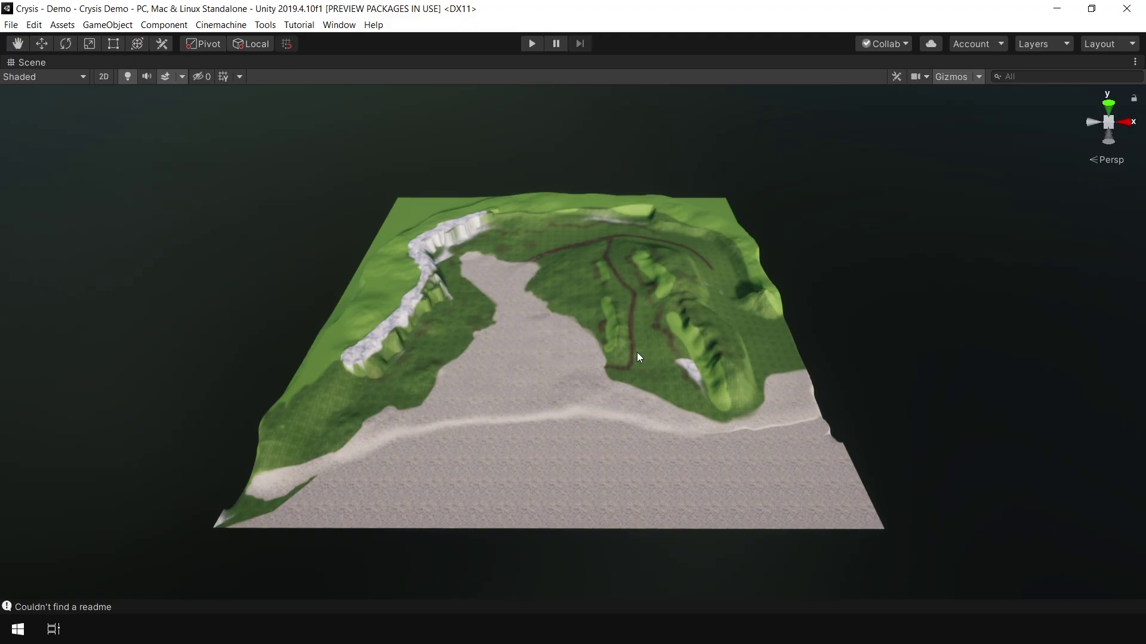
# Inspect the material assigned to the inactive Terrain (1) object and locate that material in the project files
pyautogui.keyDown('alt'); pyautogui.moveTo(553, 324); pyautogui.dragTo(591, 414, button='right'); pyautogui.keyUp('alt')
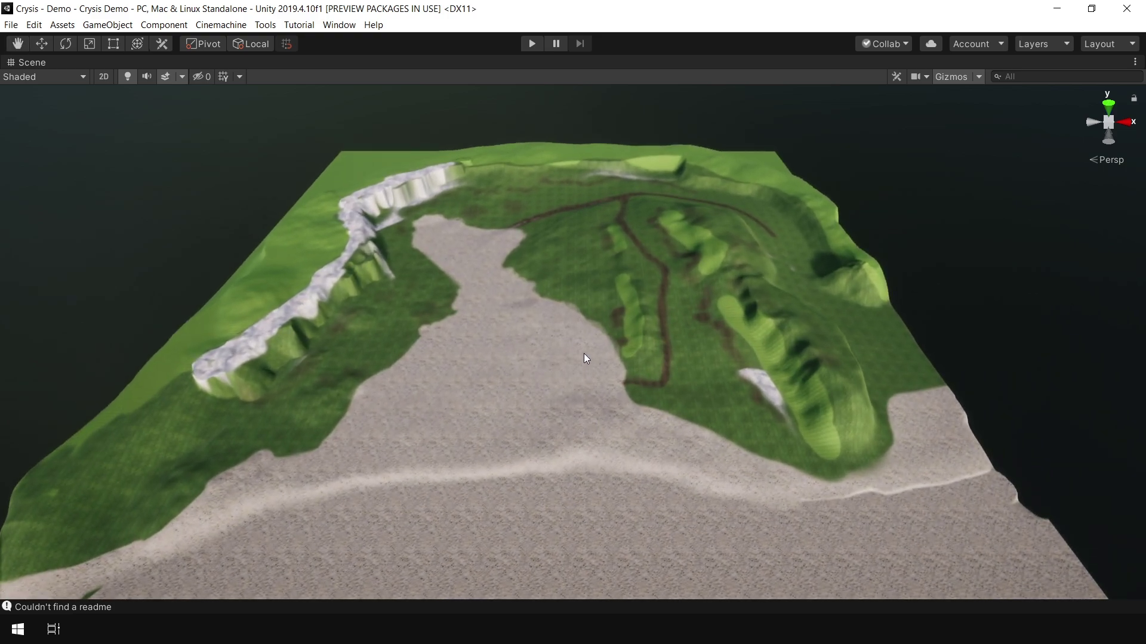
pyautogui.hotkey('shift', 'space')
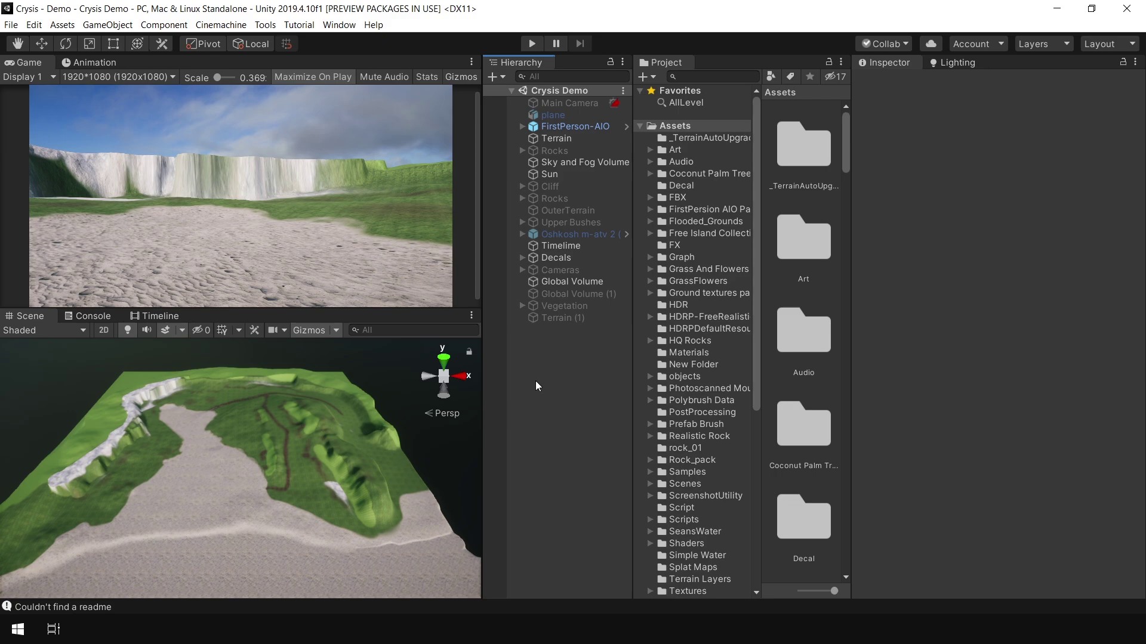
pyautogui.click(573, 318)
pyautogui.click(1026, 385)
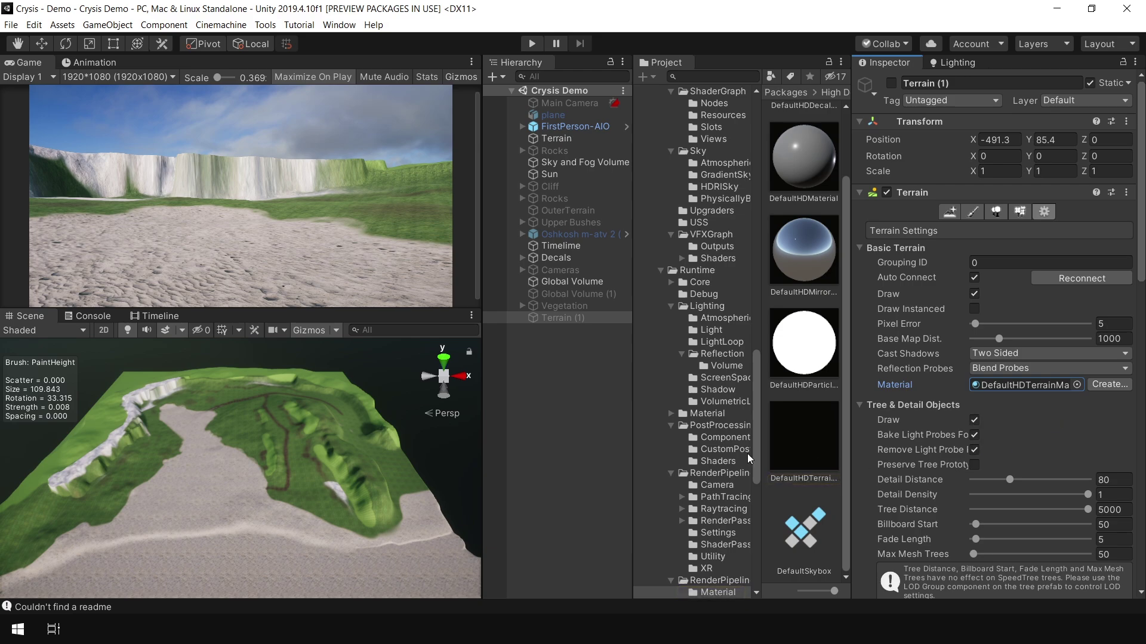
pyautogui.click(569, 410)
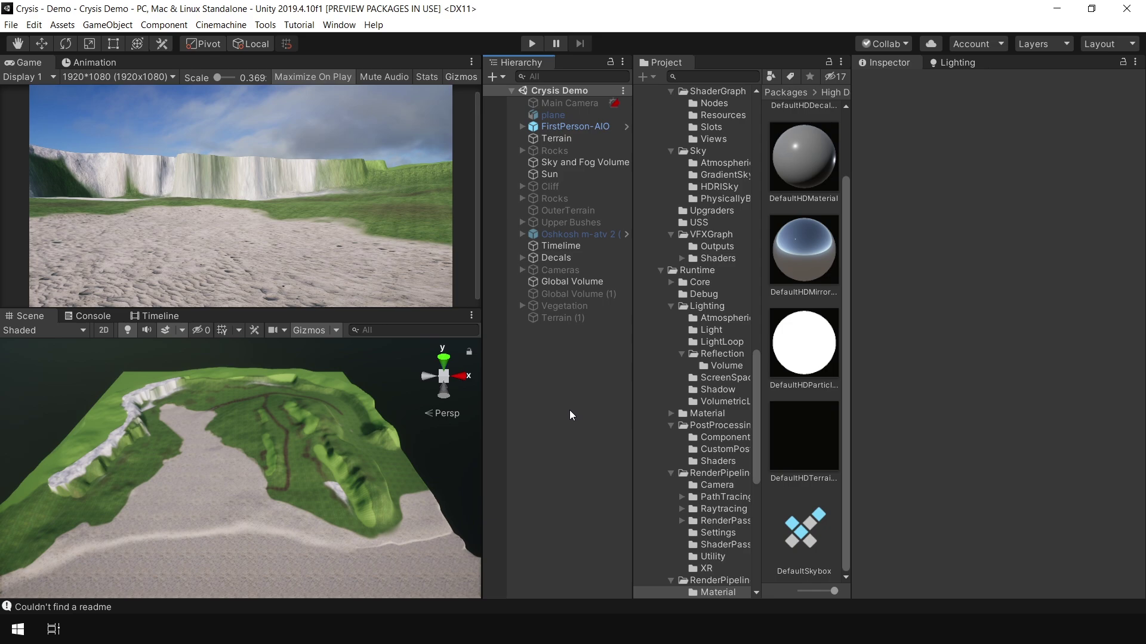
# Locate the material used by the Terrain object in the project and view the HDRP shader choices for it
pyautogui.click(561, 139)
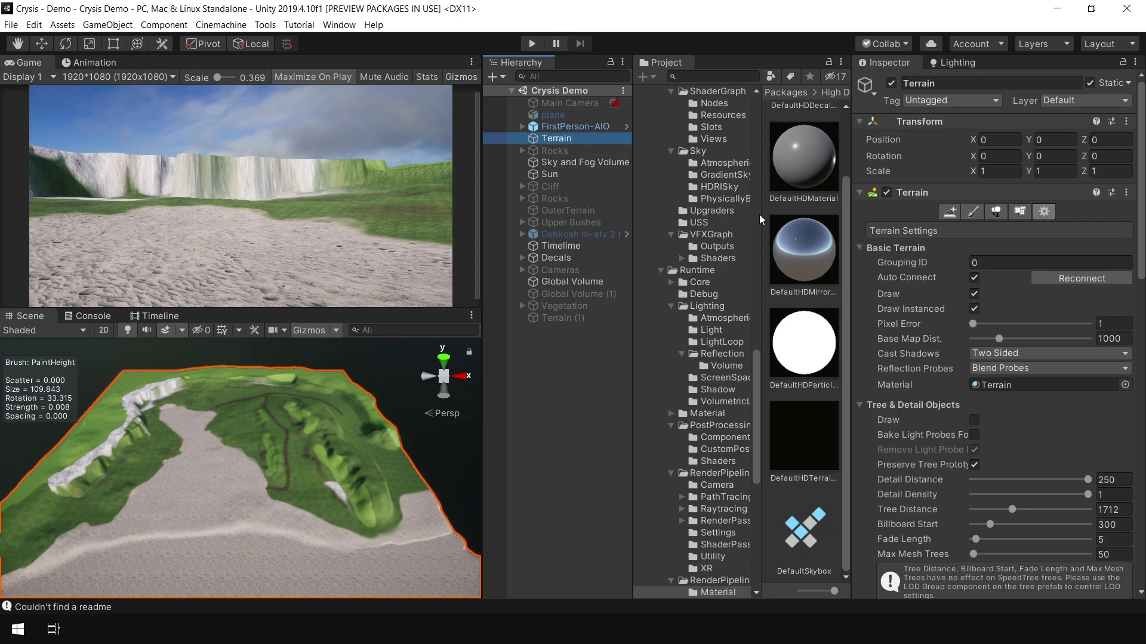
pyautogui.click(1029, 385)
pyautogui.click(808, 330)
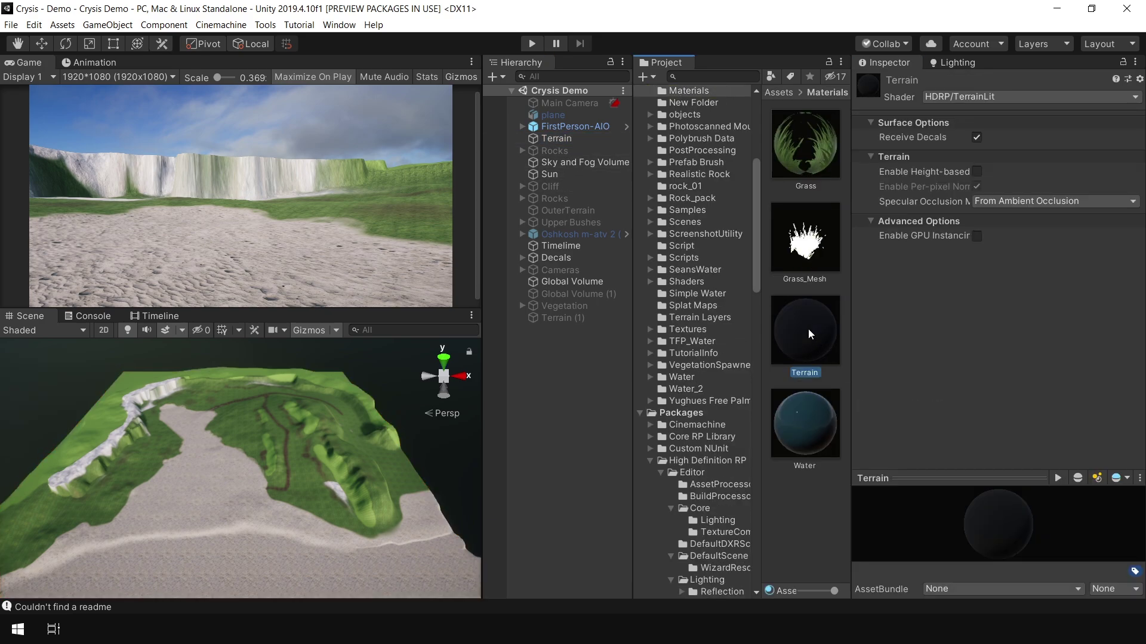
pyautogui.click(968, 94)
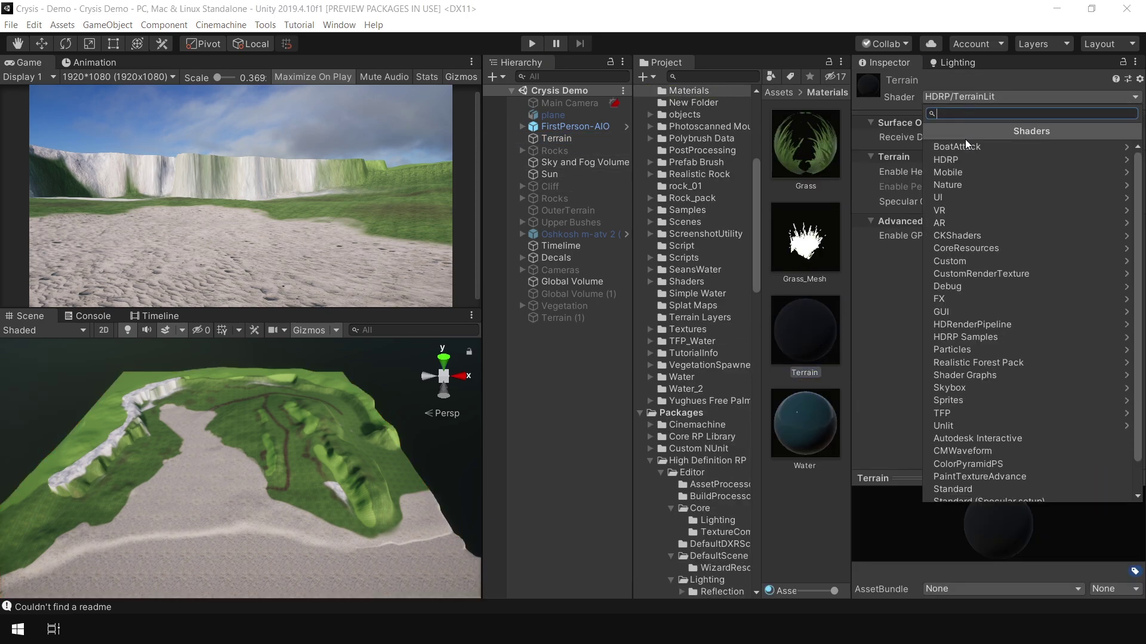
pyautogui.click(965, 161)
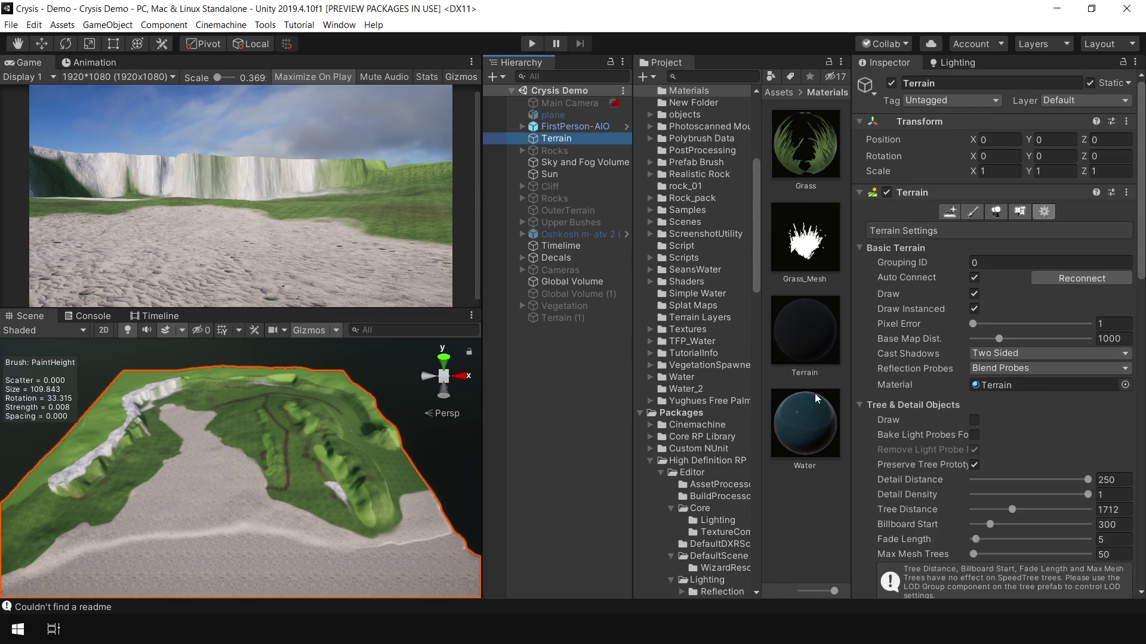
# Assign the Terrain material from the Materials folder to the Terrain object and maximise the scene view
pyautogui.moveTo(811, 349); pyautogui.dragTo(1036, 381)
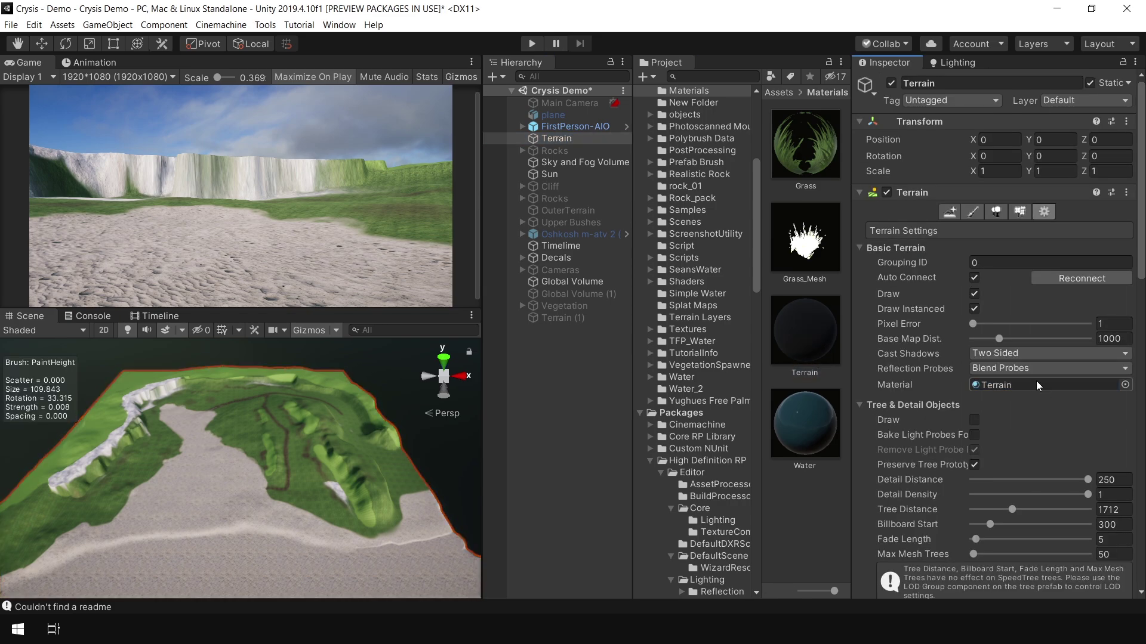
pyautogui.click(561, 456)
pyautogui.hotkey('shift', 'space')
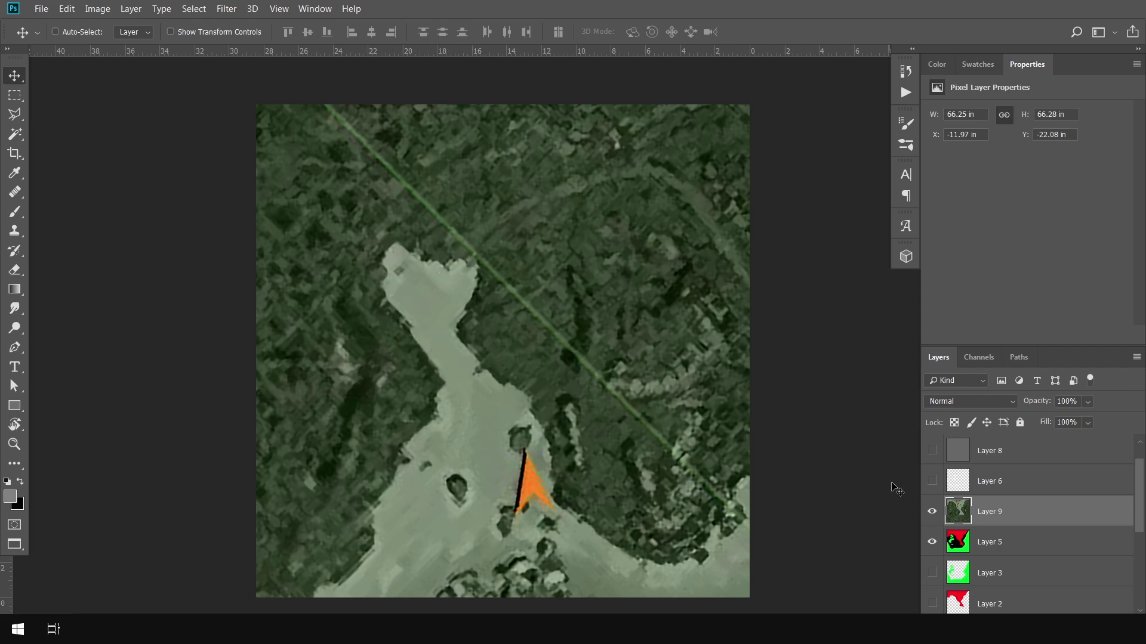
# Switch to Photoshop, hide the map image on Layer 9 and select Layer 5
pyautogui.click(931, 512)
pyautogui.click(976, 544)
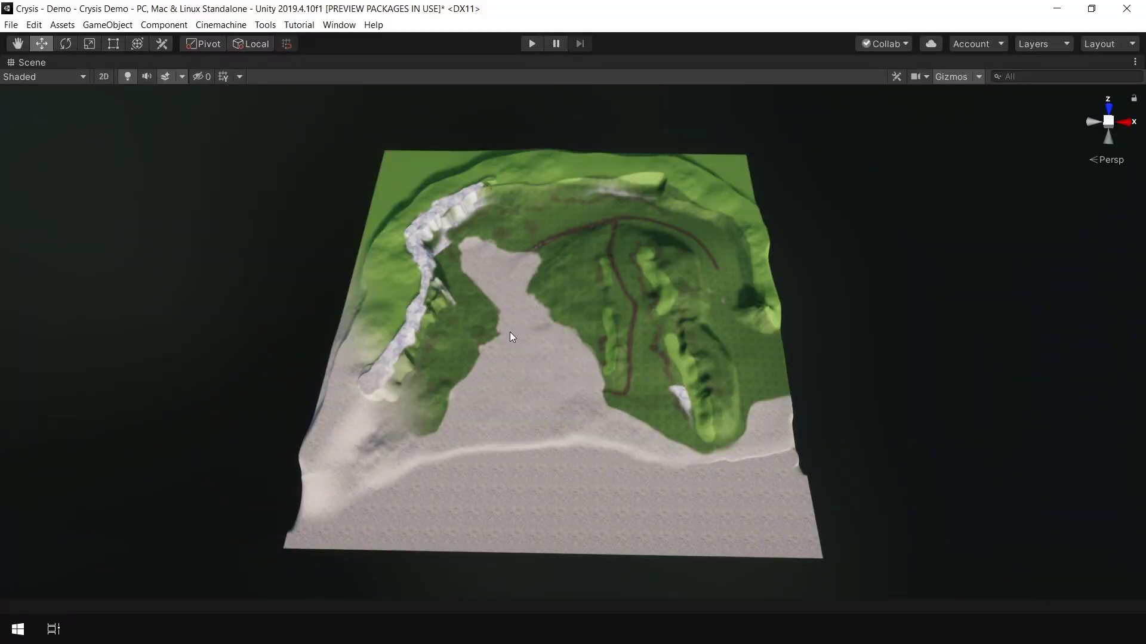
# Back in Unity, activate the Terrain (1) object and set up Paint Texture with the Grass layer
pyautogui.hotkey('shift', 'space')
pyautogui.click(561, 318)
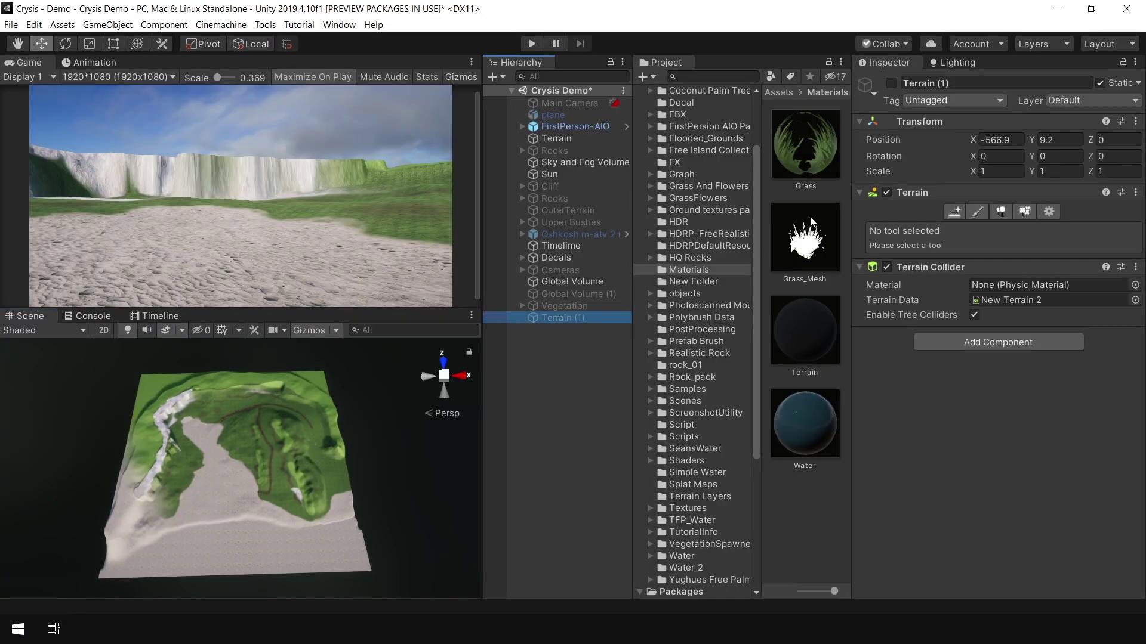
pyautogui.click(891, 83)
pyautogui.click(972, 212)
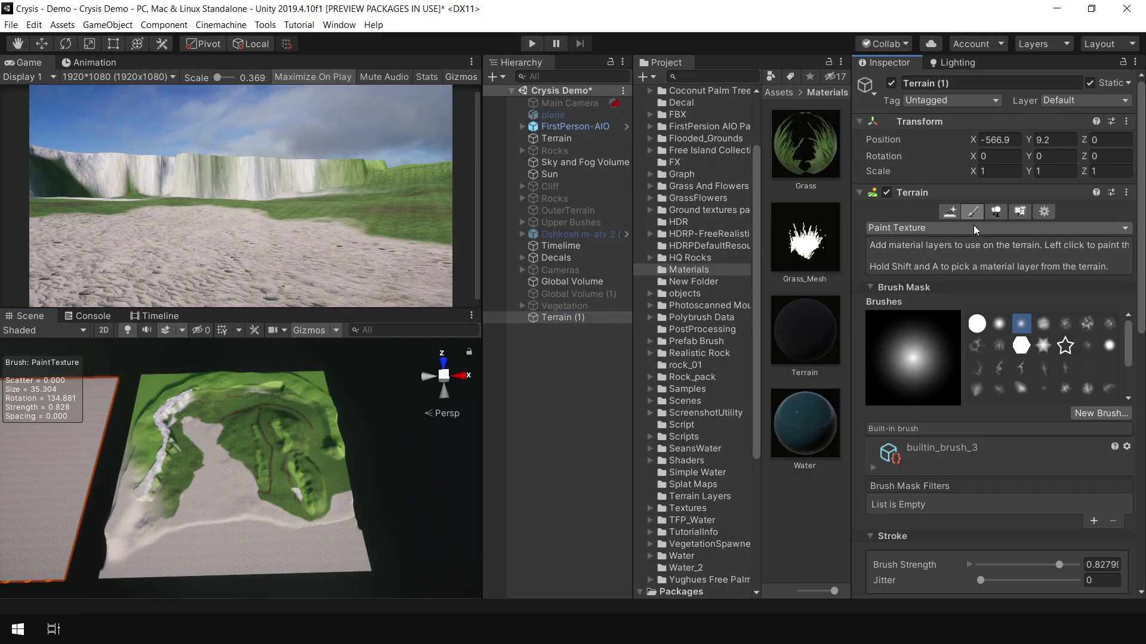
pyautogui.scroll(-10, 1085, 467)
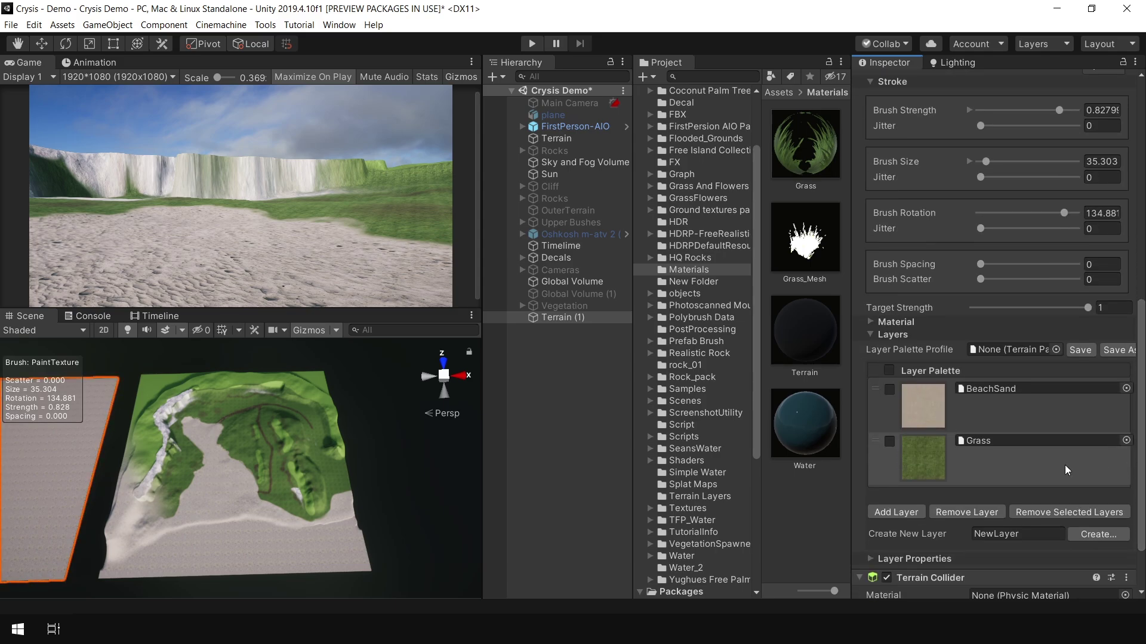
pyautogui.click(926, 458)
# Try painting a grass outline of the beach across Terrain (1) with a brush size of about 35
pyautogui.hotkey('shift', 'space')
pyautogui.moveTo(205, 435)
pyautogui.mouseDown(button='middle')
pyautogui.moveTo(563, 392)
pyautogui.moveTo(590, 352)
pyautogui.mouseUp(button='middle')
pyautogui.moveTo(234, 495)
pyautogui.mouseDown()
pyautogui.moveTo(292, 442)
pyautogui.moveTo(336, 358)
pyautogui.moveTo(344, 262)
pyautogui.mouseUp()
pyautogui.moveTo(371, 215)
pyautogui.mouseDown()
pyautogui.moveTo(416, 217)
pyautogui.moveTo(435, 239)
pyautogui.moveTo(492, 260)
pyautogui.moveTo(515, 325)
pyautogui.moveTo(609, 440)
pyautogui.moveTo(742, 502)
pyautogui.mouseUp()
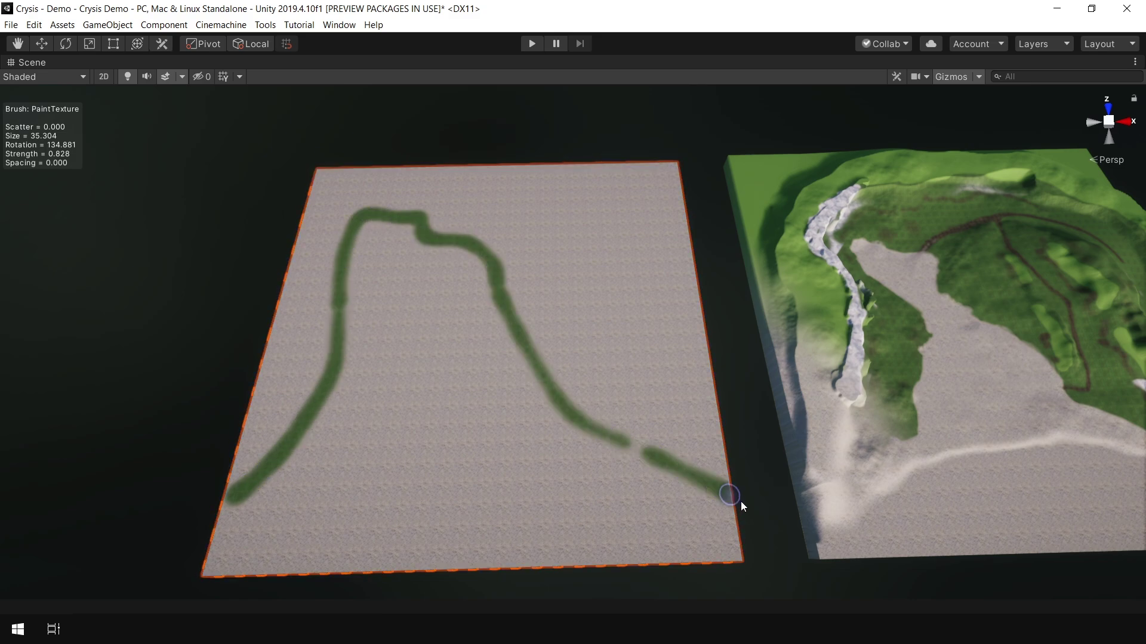
# Paint the beach outline on Terrain (1) with the Grass layer and fill the area around it, leaving the beach as sand
pyautogui.keyDown('alt'); pyautogui.moveTo(499, 276); pyautogui.dragTo(537, 287); pyautogui.keyUp('alt')
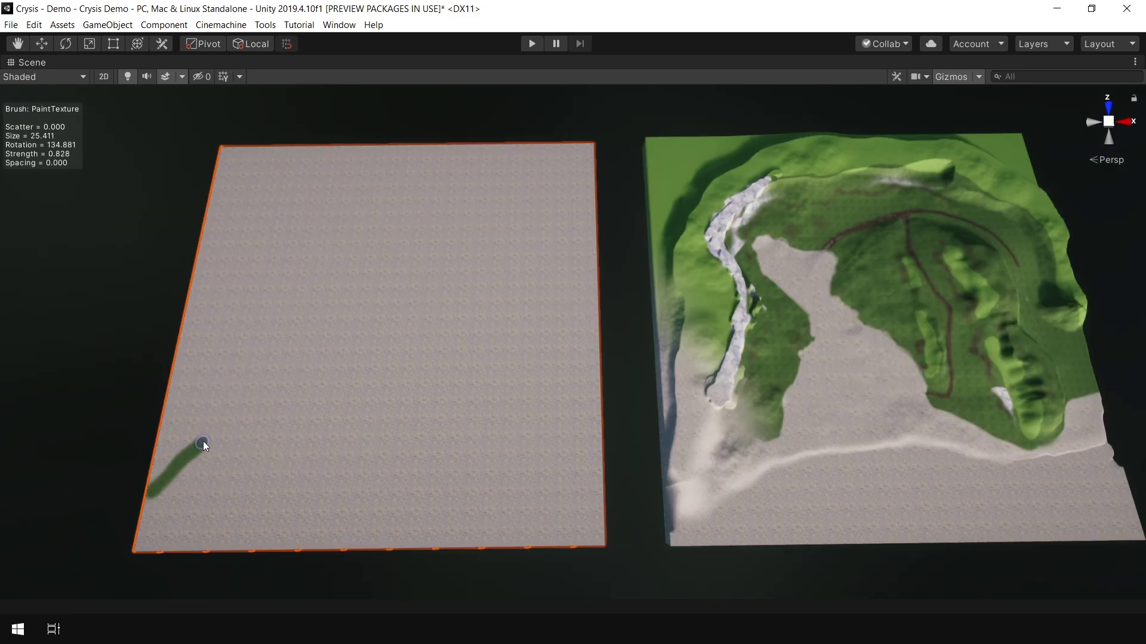
pyautogui.moveTo(202, 444)
pyautogui.mouseDown()
pyautogui.moveTo(358, 243)
pyautogui.moveTo(600, 499)
pyautogui.mouseUp()
pyautogui.moveTo(428, 294)
pyautogui.mouseDown()
pyautogui.moveTo(307, 205)
pyautogui.moveTo(591, 308)
pyautogui.mouseUp()
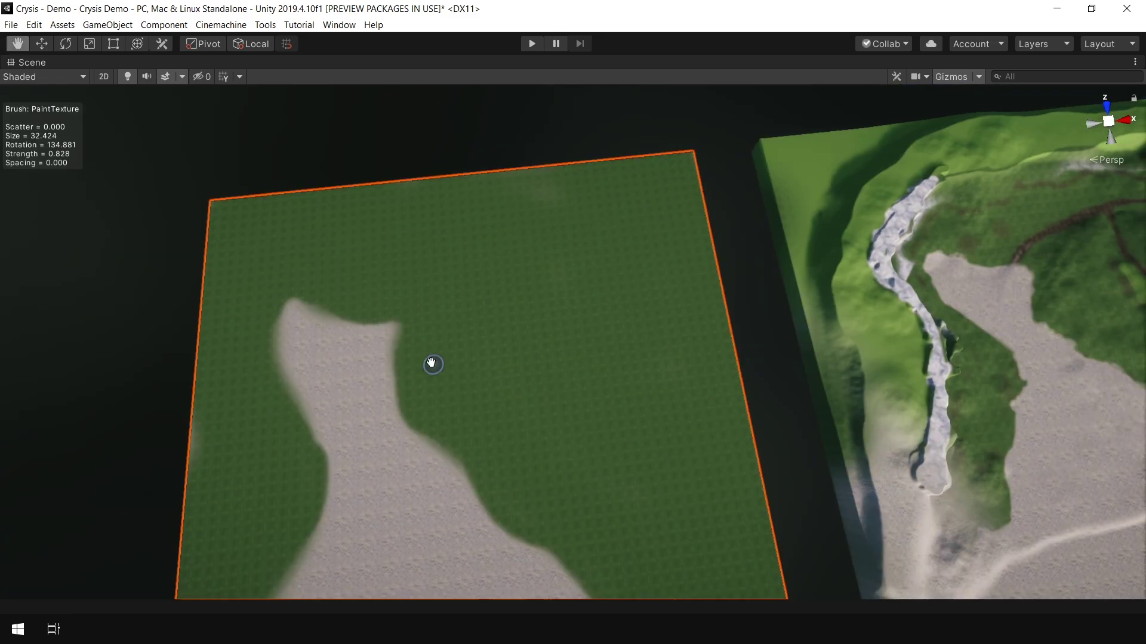
# Touch up the grass along the left edge of Terrain (1) with a brush size of about 32
pyautogui.moveTo(432, 360)
pyautogui.mouseDown(button='middle')
pyautogui.moveTo(337, 315)
pyautogui.moveTo(366, 308)
pyautogui.mouseUp(button='middle')
pyautogui.press('a')
pyautogui.moveTo(179, 292)
pyautogui.mouseDown()
pyautogui.moveTo(155, 313)
pyautogui.moveTo(158, 358)
pyautogui.mouseUp()
pyautogui.moveTo(247, 362)
pyautogui.mouseDown(button='middle')
pyautogui.moveTo(303, 300)
pyautogui.moveTo(243, 378)
pyautogui.mouseUp(button='middle')
pyautogui.scroll(-3, 243, 378)
pyautogui.hotkey('shift', 'space')
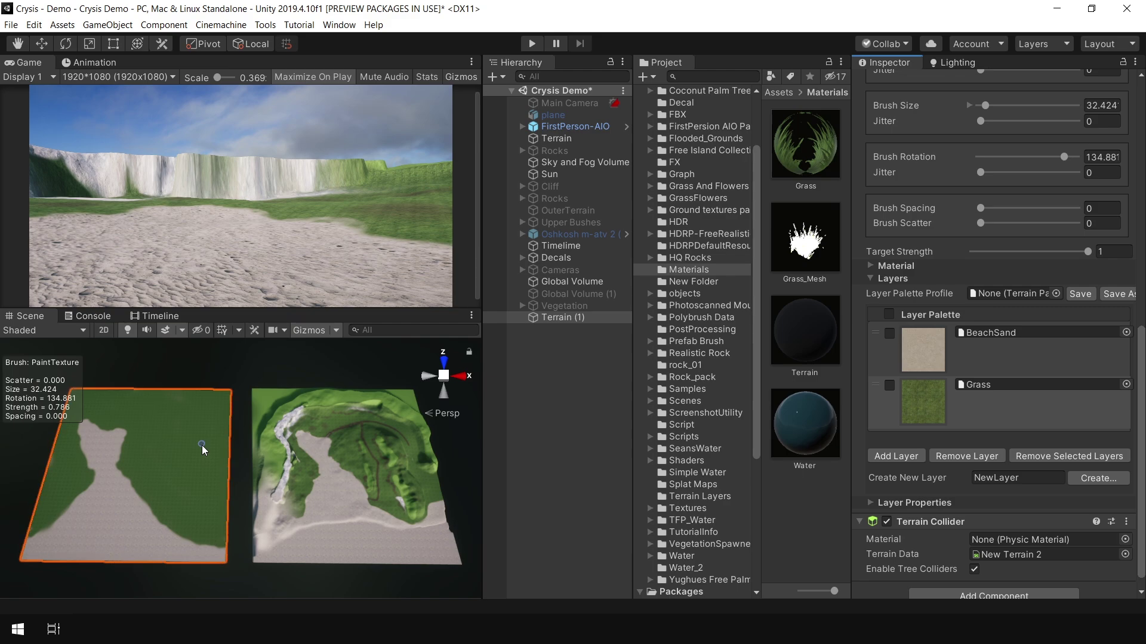
# Try raising a hill in the corner of the Terrain behind the cliff with the Raise or Lower Terrain brush
pyautogui.moveTo(442, 481); pyautogui.dragTo(444, 476, button='middle')
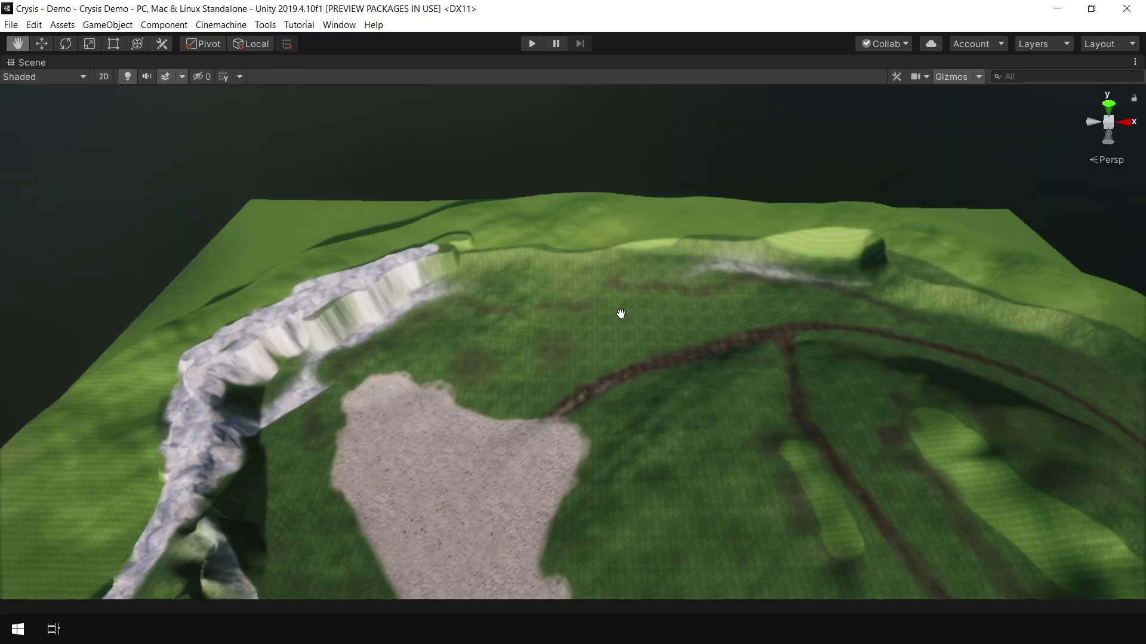
pyautogui.keyDown('alt'); pyautogui.moveTo(620, 312); pyautogui.dragTo(609, 358); pyautogui.keyUp('alt')
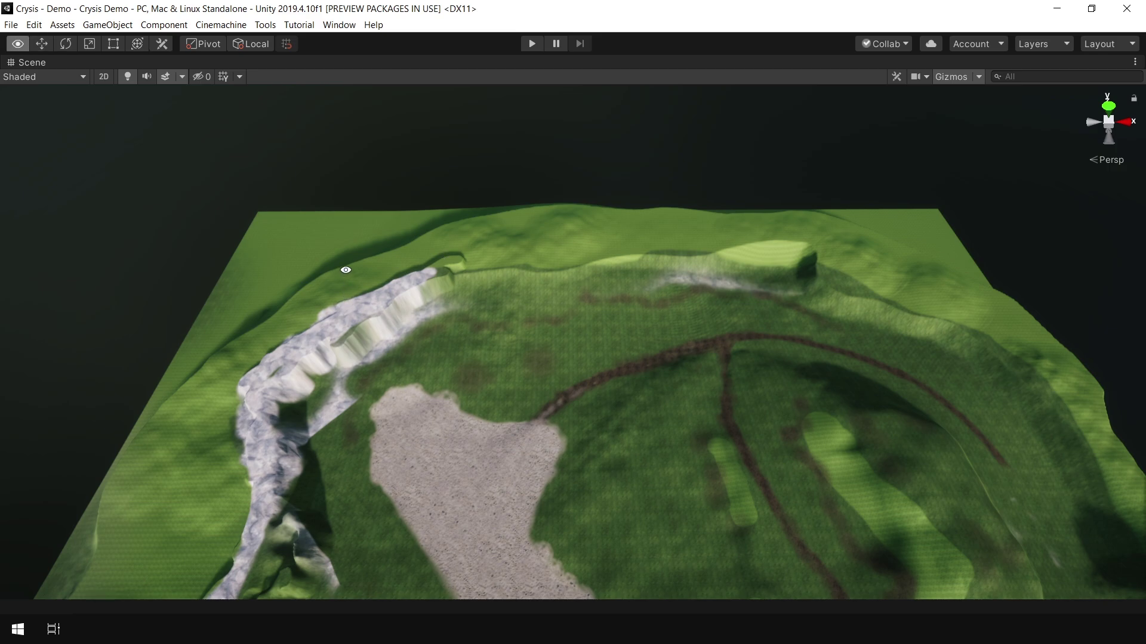
pyautogui.keyDown('alt'); pyautogui.moveTo(343, 271); pyautogui.dragTo(507, 233); pyautogui.keyUp('alt')
pyautogui.scroll(4, 549, 269)
pyautogui.moveTo(582, 297); pyautogui.dragTo(589, 303, button='middle')
pyautogui.keyDown('alt'); pyautogui.moveTo(647, 292); pyautogui.dragTo(557, 273); pyautogui.keyUp('alt')
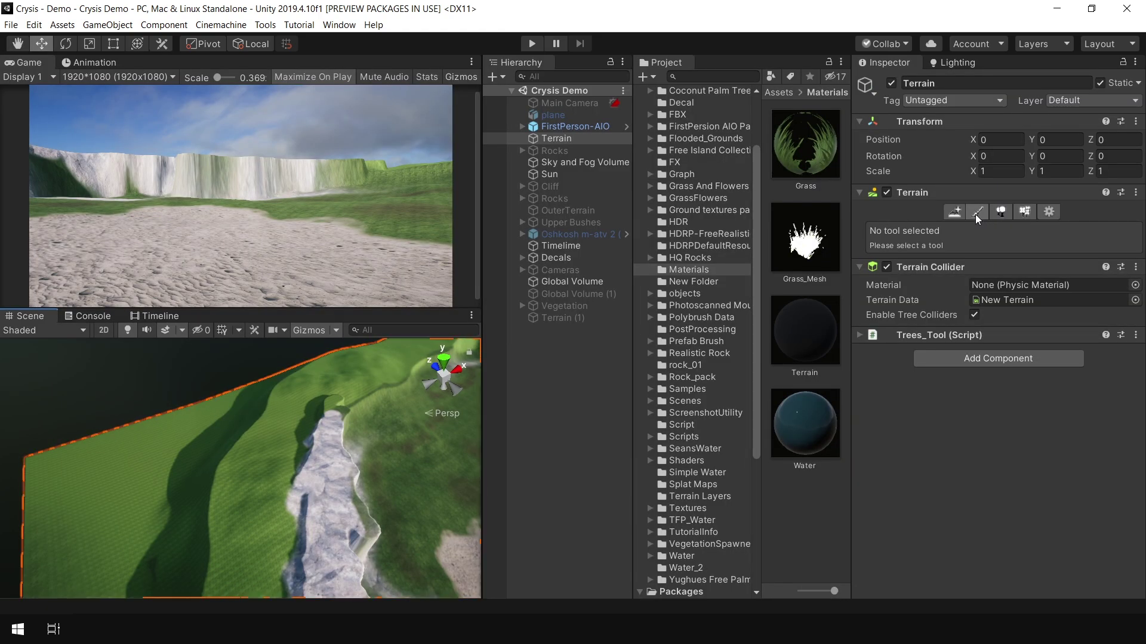
pyautogui.click(973, 212)
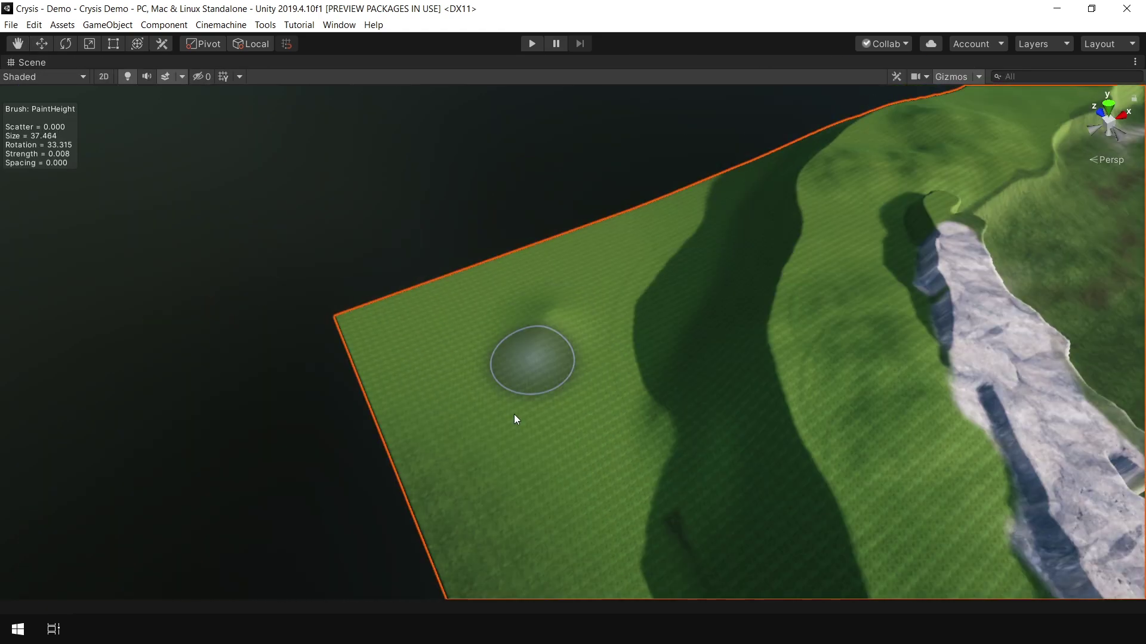
pyautogui.moveTo(514, 414)
pyautogui.mouseDown()
pyautogui.moveTo(551, 359)
pyautogui.moveTo(552, 307)
pyautogui.moveTo(481, 292)
pyautogui.moveTo(490, 252)
pyautogui.mouseUp()
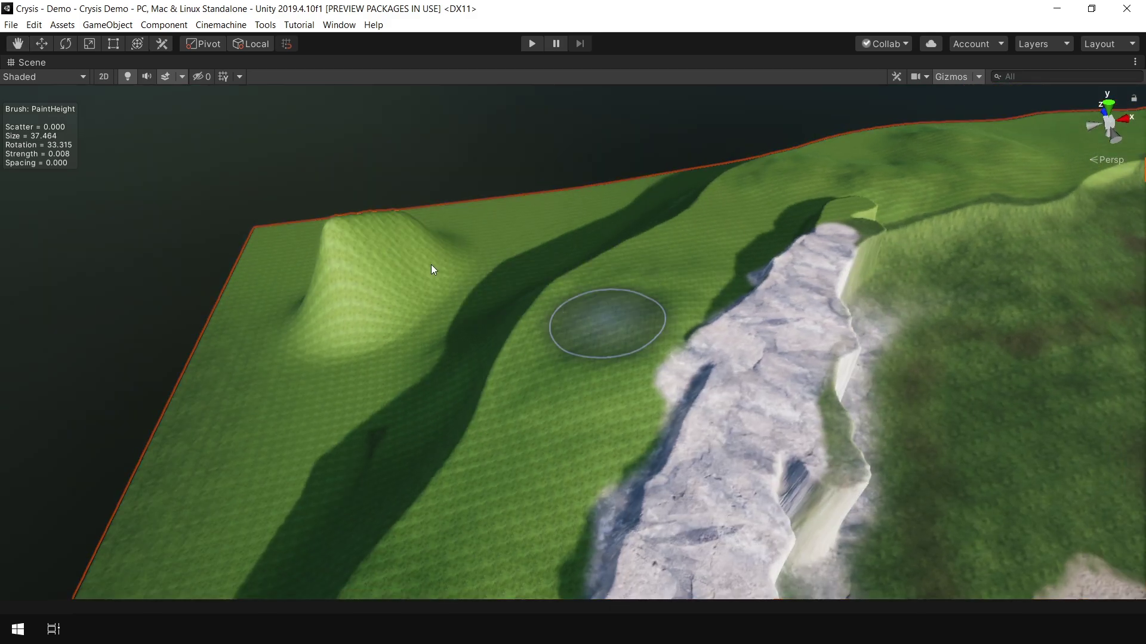
pyautogui.moveTo(388, 243)
pyautogui.keyDown('alt'); pyautogui.mouseDown()
pyautogui.moveTo(547, 281)
pyautogui.moveTo(489, 313)
pyautogui.mouseUp(); pyautogui.keyUp('alt')
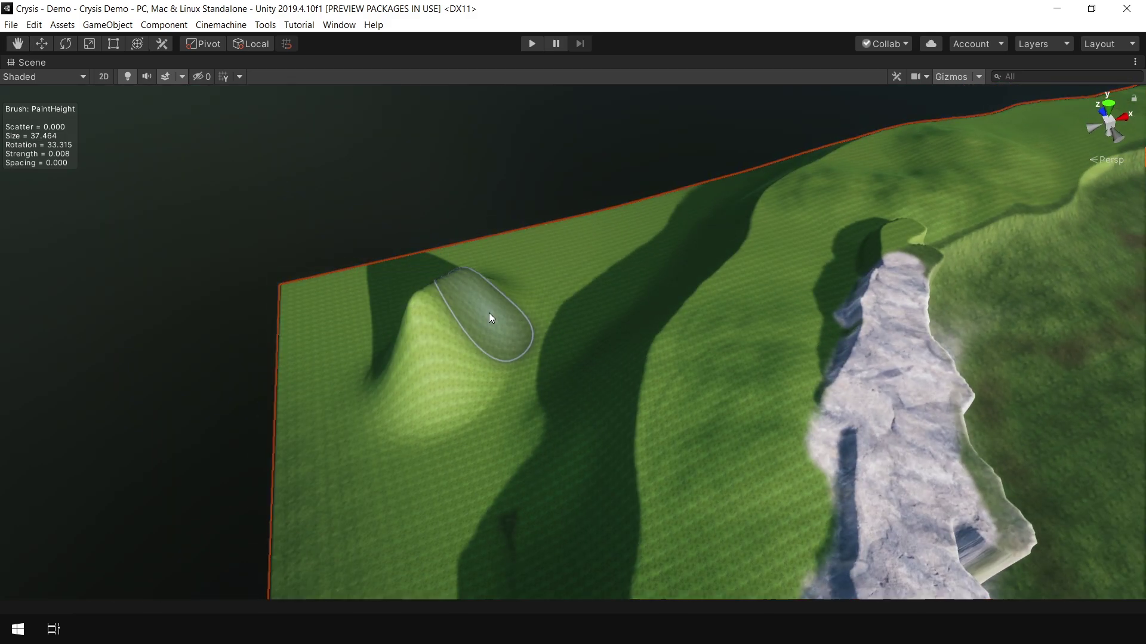
pyautogui.hotkey('ctrl', 'z')
# Try the Set Height terrain tool by sculpting a flat-topped ridge in the corner of the Terrain behind the cliff
pyautogui.hotkey('shift', 'space')
pyautogui.click(980, 231)
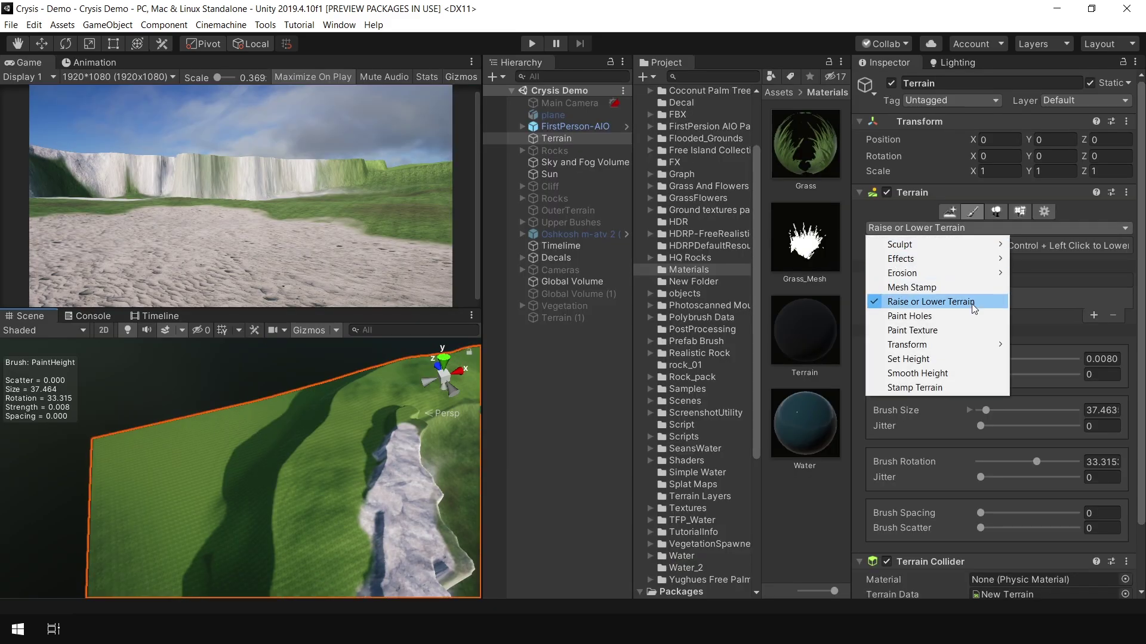
pyautogui.click(954, 360)
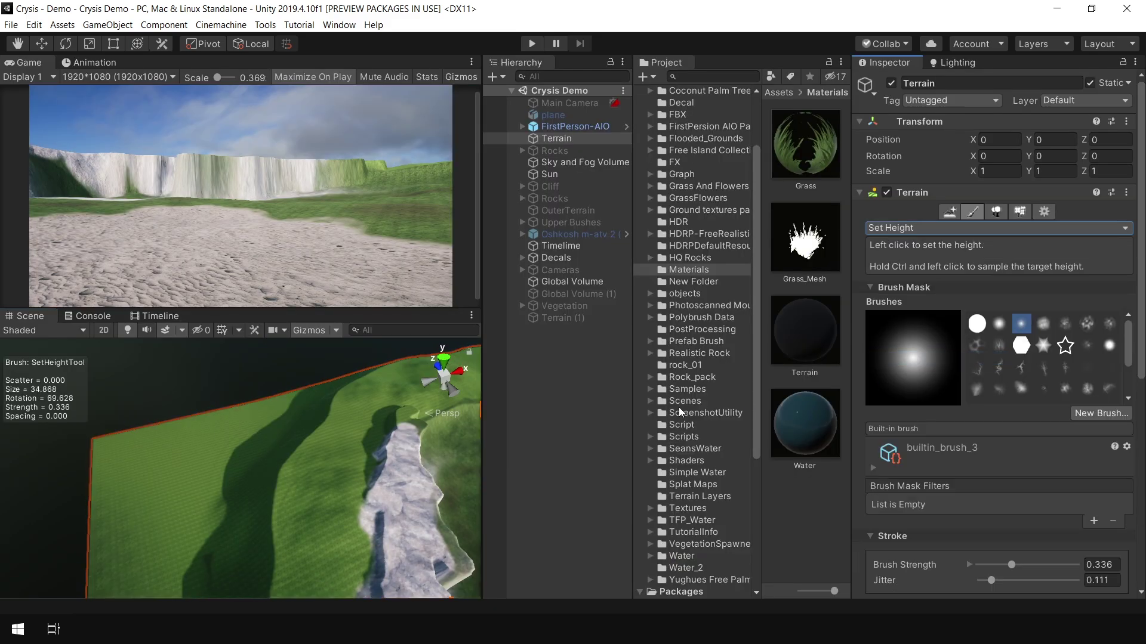
pyautogui.hotkey('shift', 'space')
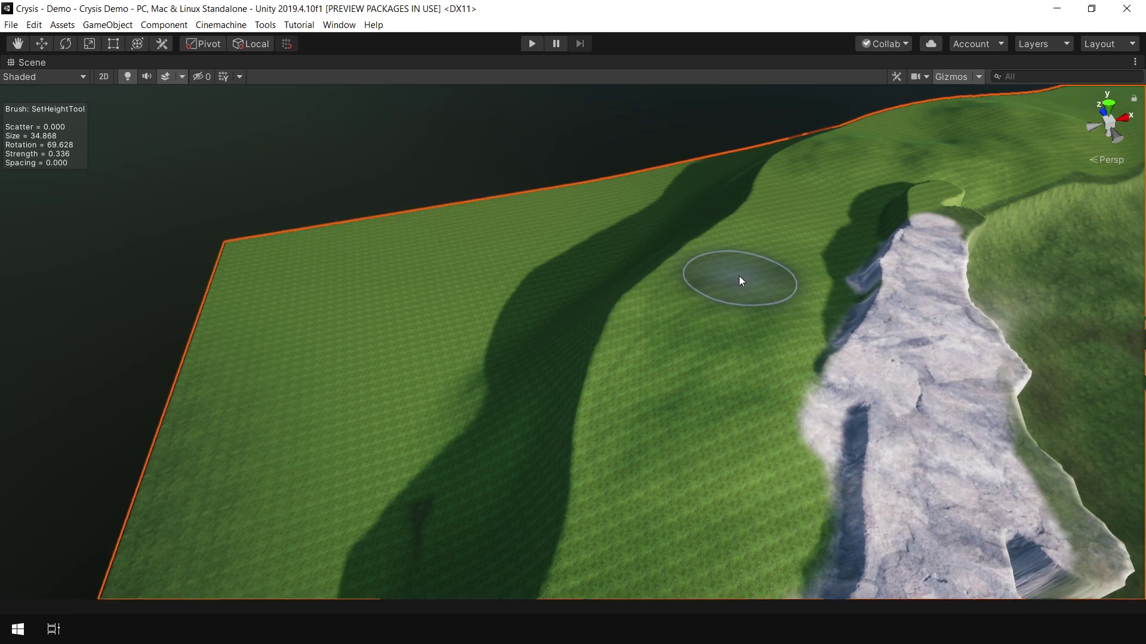
pyautogui.moveTo(327, 276)
pyautogui.mouseDown()
pyautogui.moveTo(330, 287)
pyautogui.moveTo(380, 268)
pyautogui.moveTo(469, 270)
pyautogui.moveTo(312, 389)
pyautogui.moveTo(381, 298)
pyautogui.mouseUp()
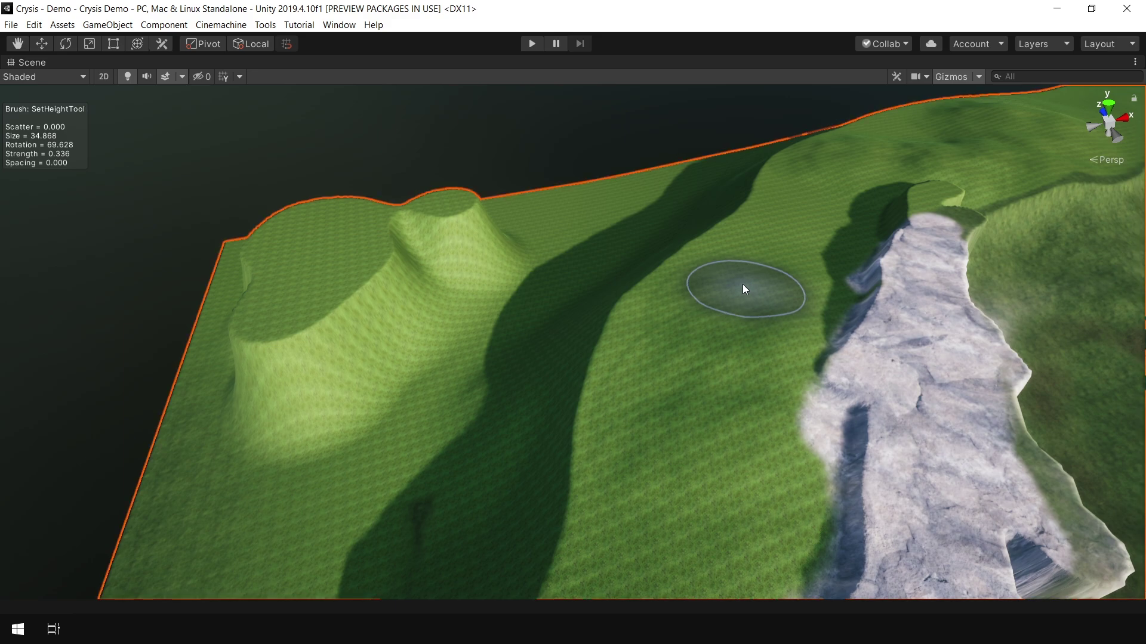
pyautogui.moveTo(328, 417)
pyautogui.keyDown('alt'); pyautogui.mouseDown()
pyautogui.moveTo(422, 337)
pyautogui.moveTo(428, 363)
pyautogui.mouseUp(); pyautogui.keyUp('alt')
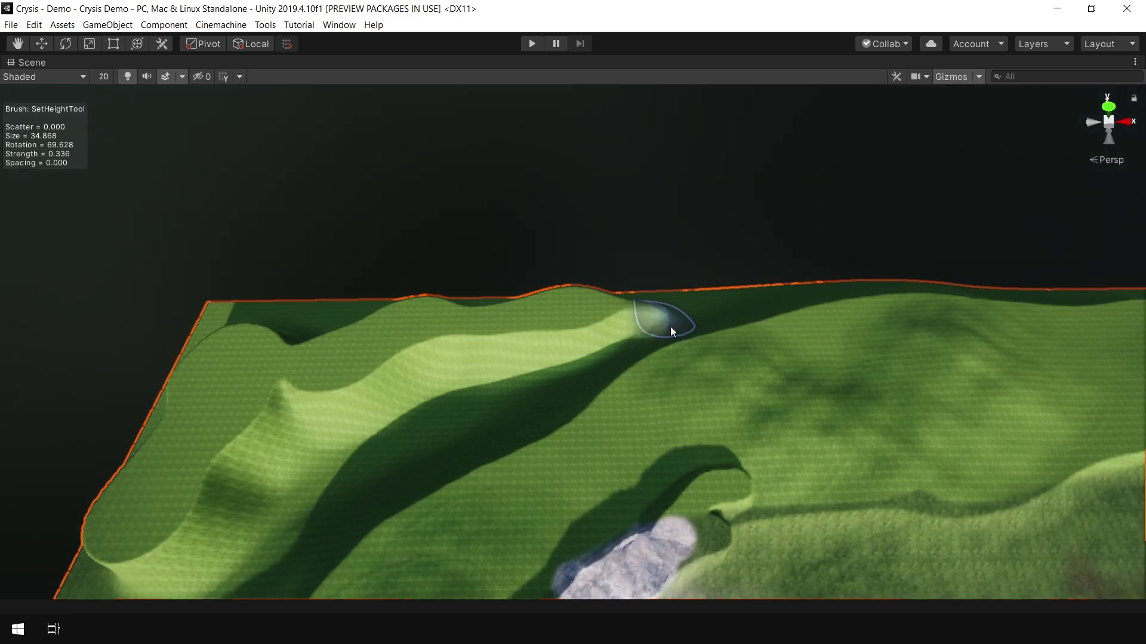
pyautogui.keyDown('alt'); pyautogui.moveTo(318, 393); pyautogui.dragTo(552, 343); pyautogui.keyUp('alt')
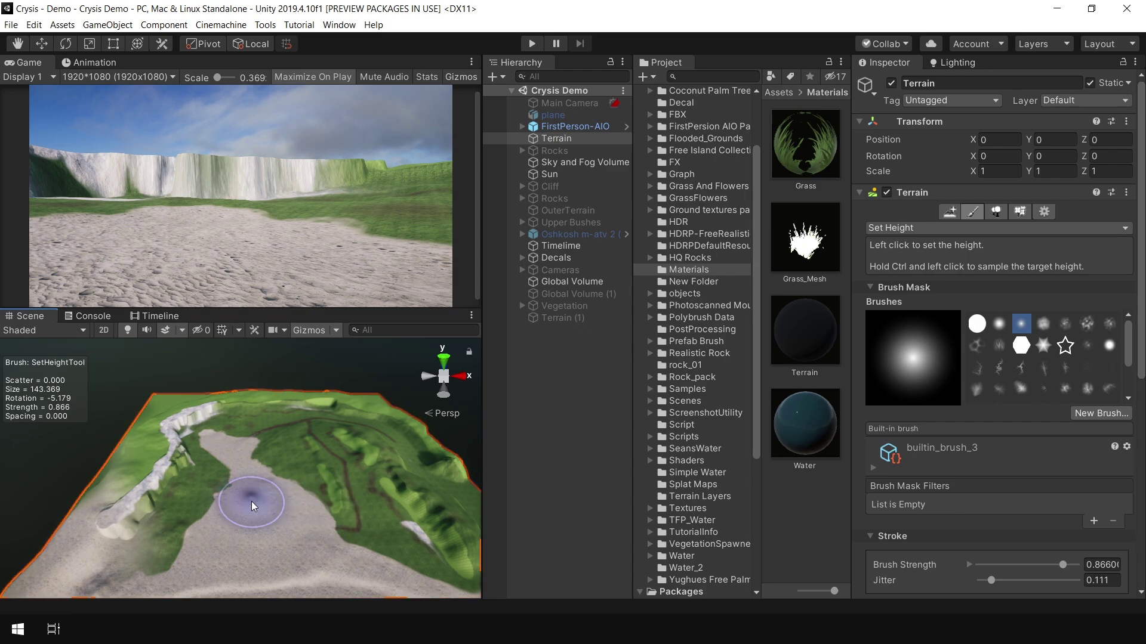
pyautogui.moveTo(251, 501)
pyautogui.mouseDown()
pyautogui.moveTo(325, 519)
pyautogui.moveTo(289, 498)
pyautogui.mouseUp()
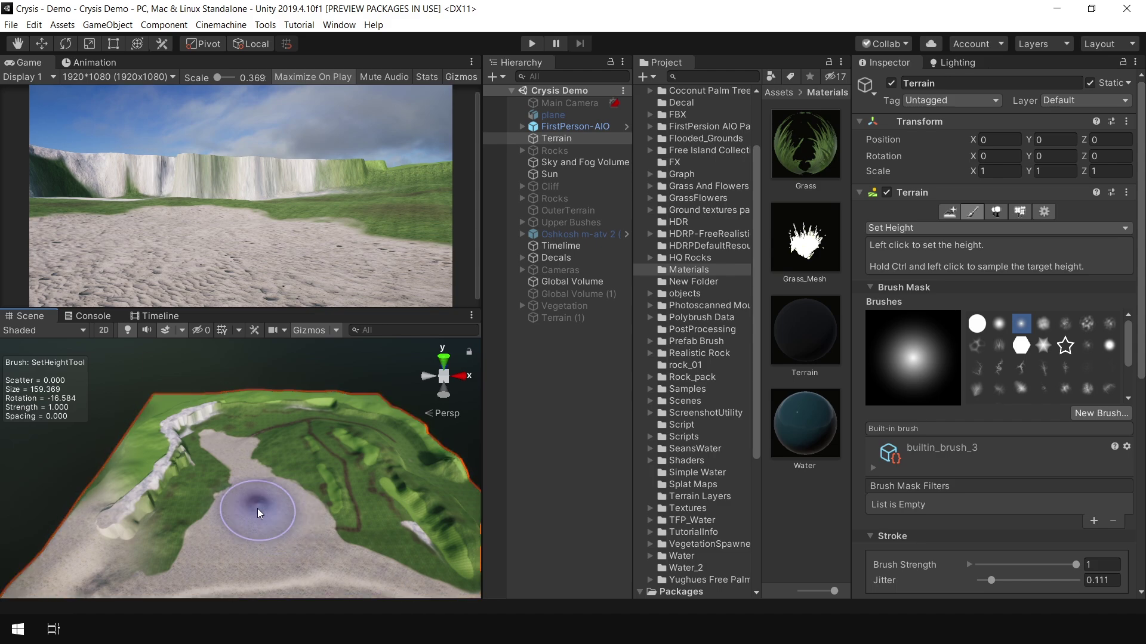
# Open the Package Manager and look at the Terrain Tools package details
pyautogui.click(342, 29)
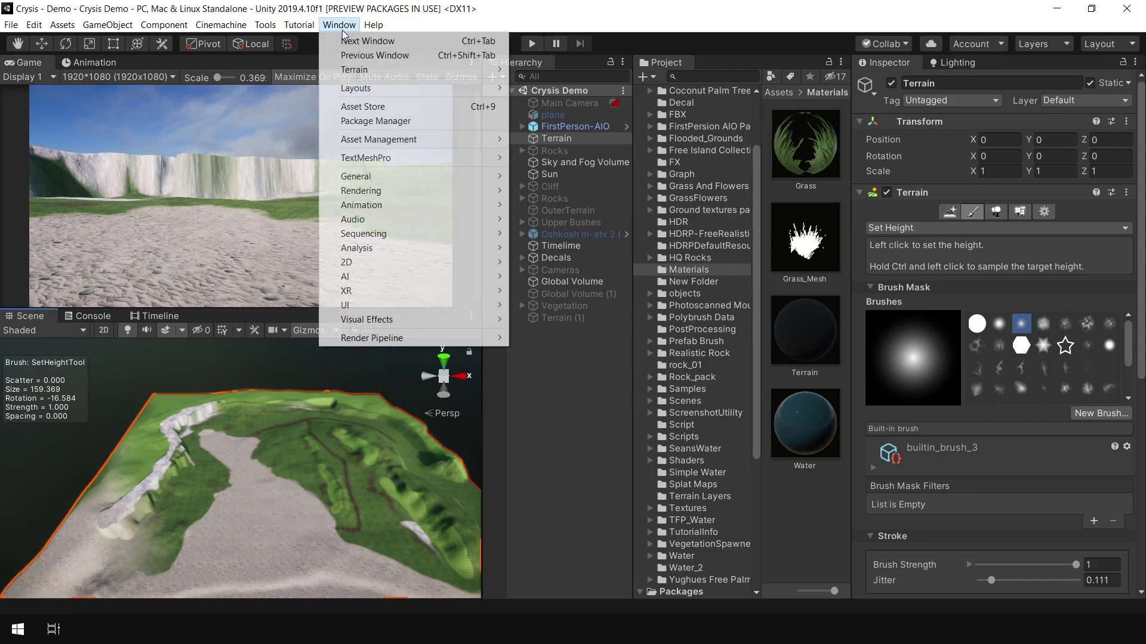
pyautogui.click(375, 121)
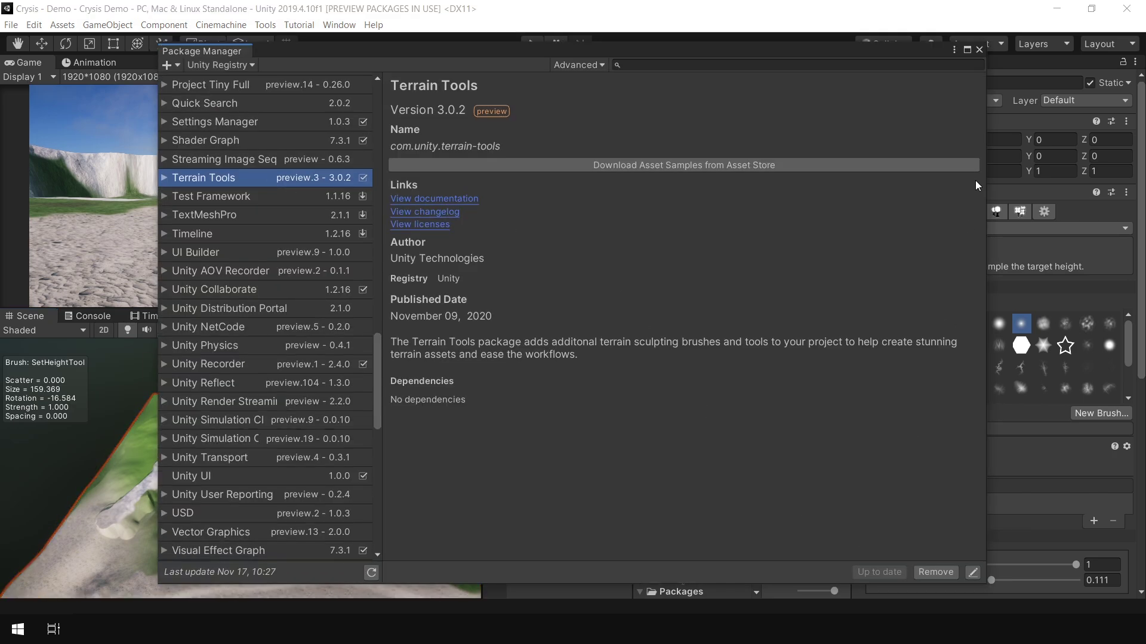
# Close the Package Manager, check the Console and return to the Scene view
pyautogui.click(978, 49)
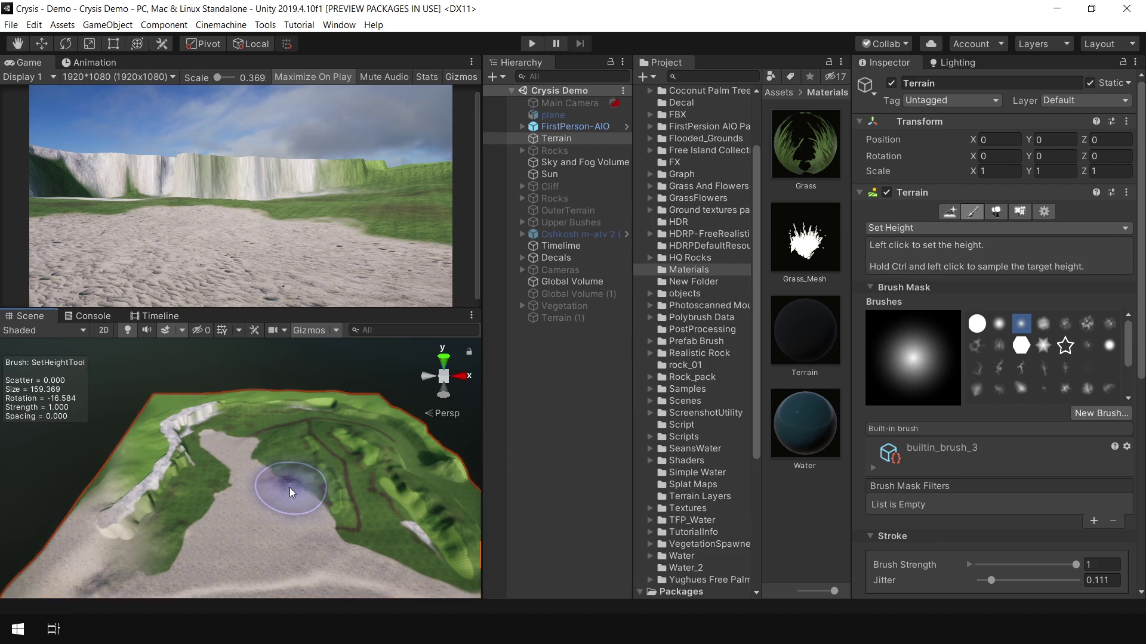
pyautogui.click(106, 318)
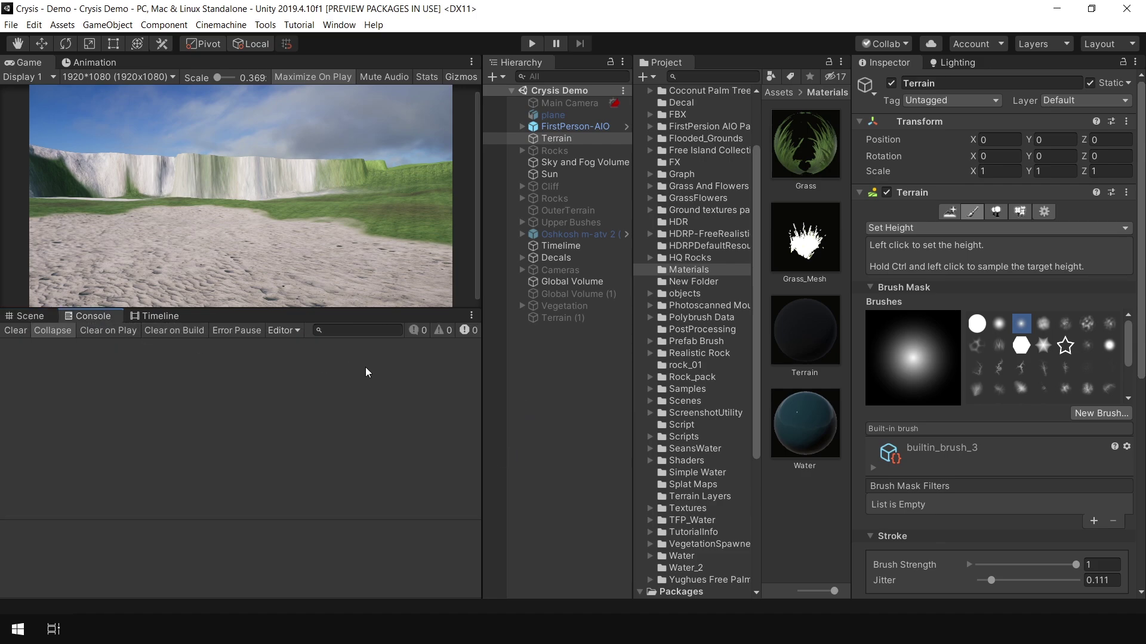
pyautogui.click(29, 316)
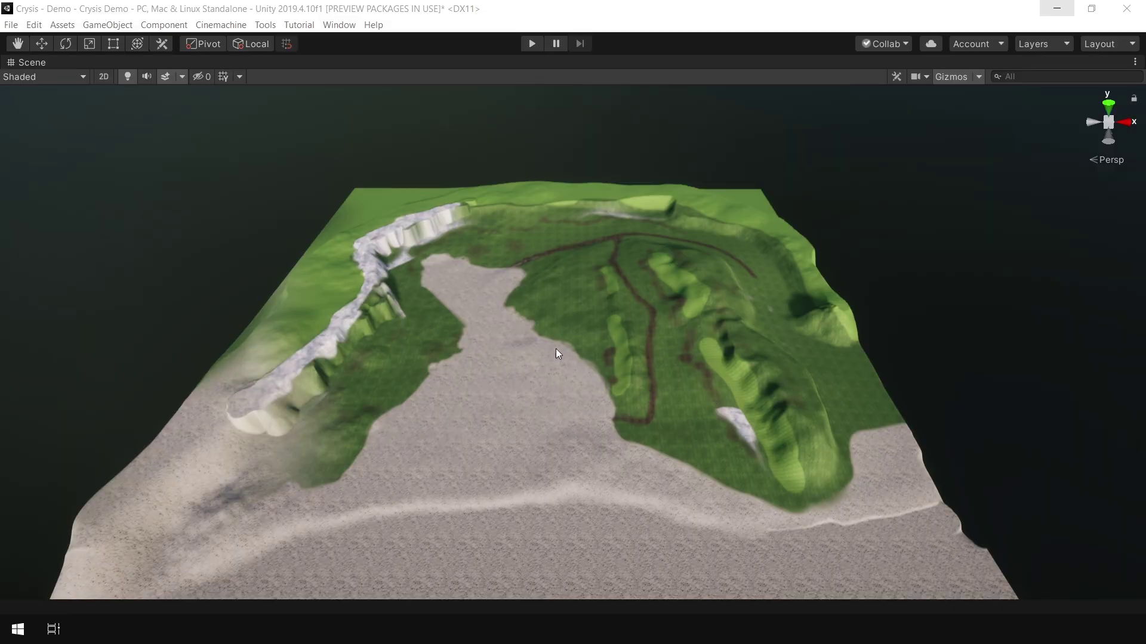
# Activate the Cliff group and the Rocks group listed right below it, and view them on the terrain
pyautogui.hotkey('shift', 'space')
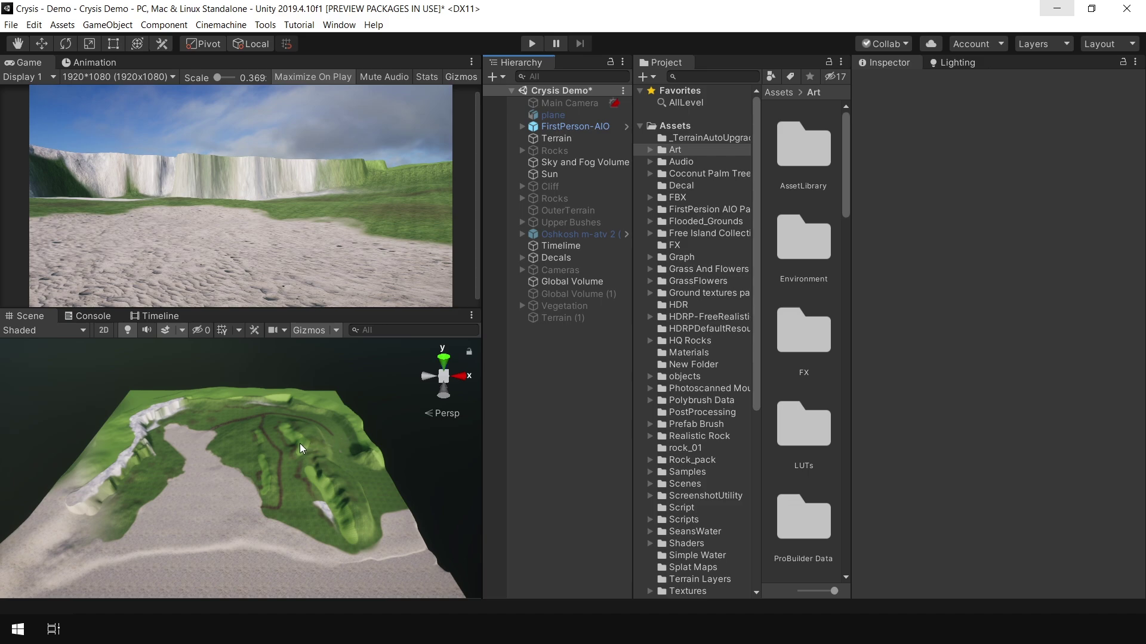
pyautogui.click(566, 187)
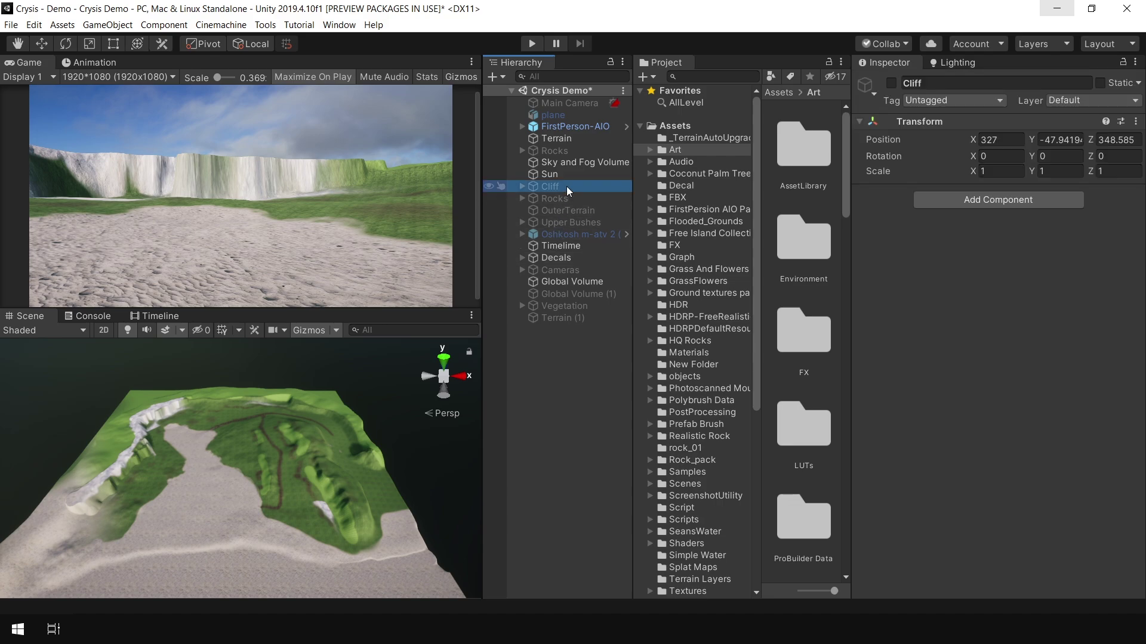
pyautogui.keyDown('ctrl'); pyautogui.click(565, 198); pyautogui.keyUp('ctrl')
pyautogui.click(891, 84)
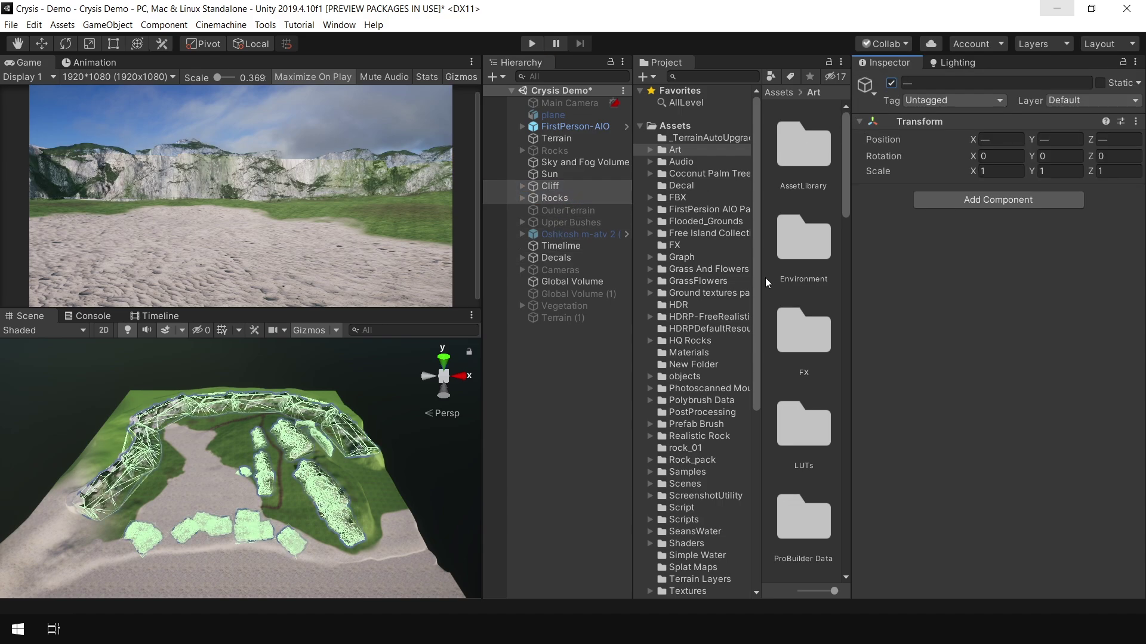
pyautogui.hotkey('shift', 'space')
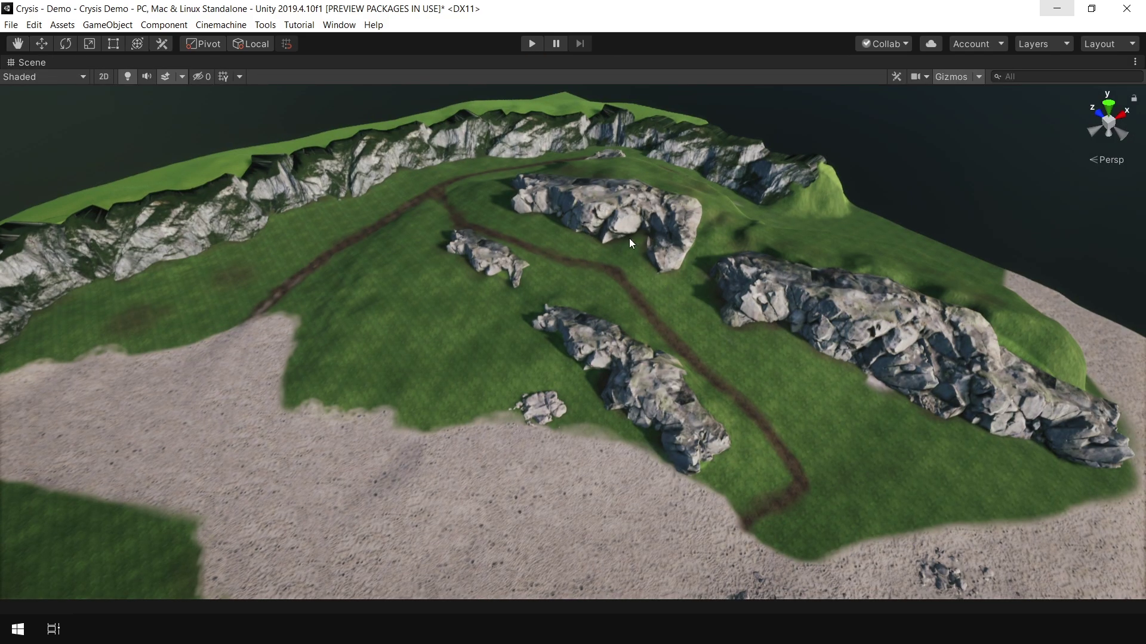
pyautogui.keyDown('alt'); pyautogui.moveTo(640, 344); pyautogui.dragTo(478, 319); pyautogui.keyUp('alt')
pyautogui.hotkey('shift', 'space')
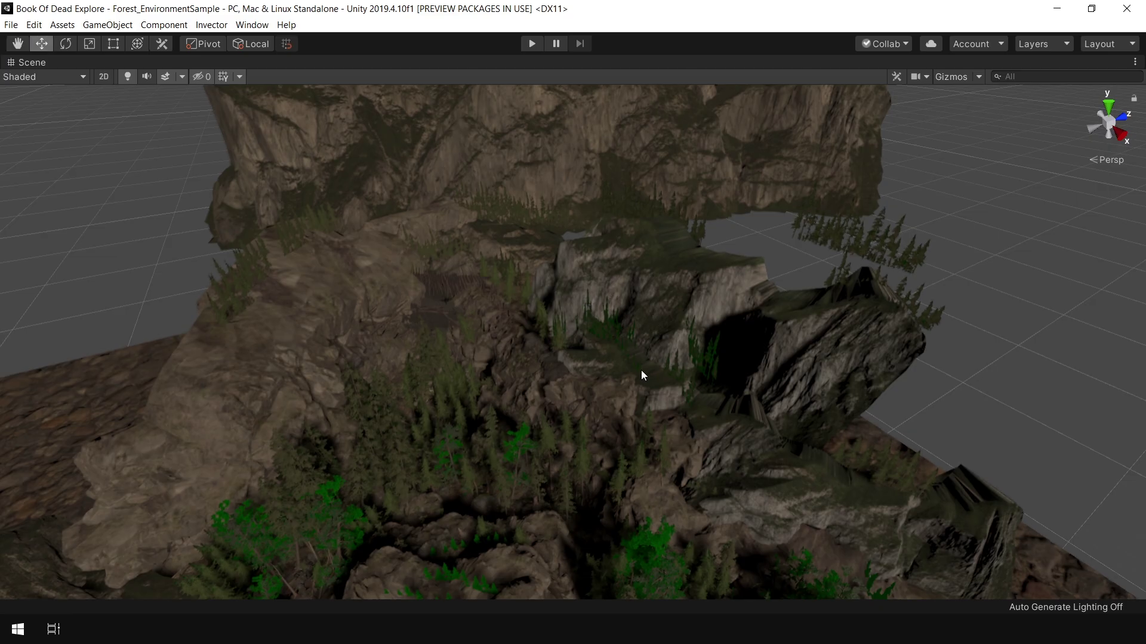
# Examine the rocky cliffs in the Book Of Dead Forest_EnvironmentSample scene and open that project's Art folder
pyautogui.moveTo(615, 359); pyautogui.dragTo(565, 286, button='right')
pyautogui.moveTo(601, 324); pyautogui.dragTo(620, 296, button='right')
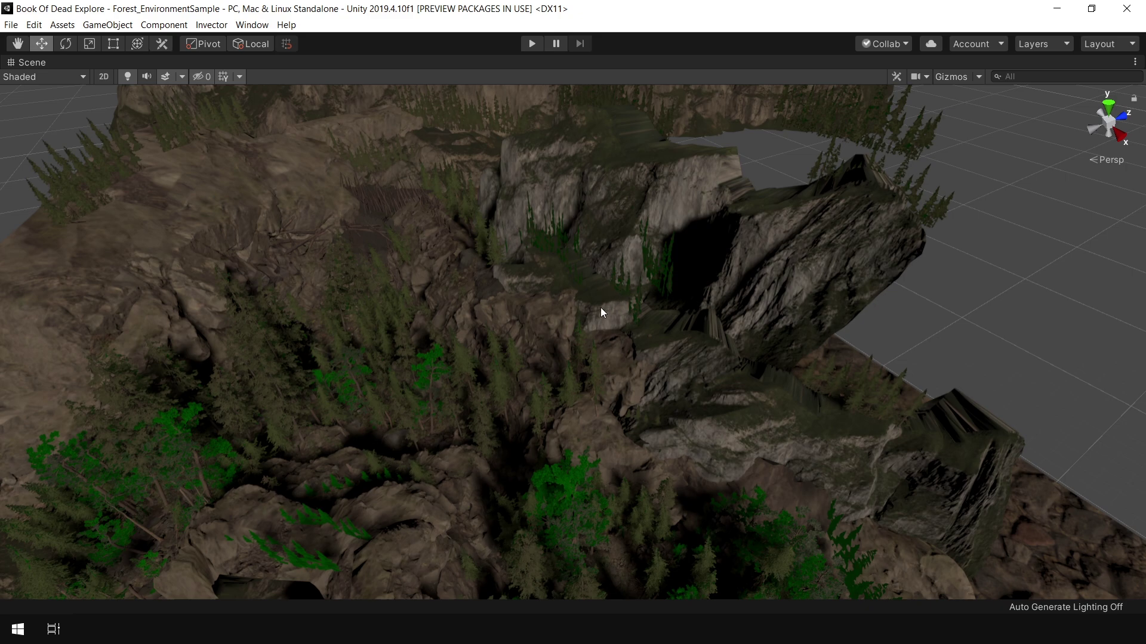
pyautogui.moveTo(509, 319); pyautogui.dragTo(503, 243, button='right')
pyautogui.hotkey('shift', 'space')
pyautogui.click(568, 150)
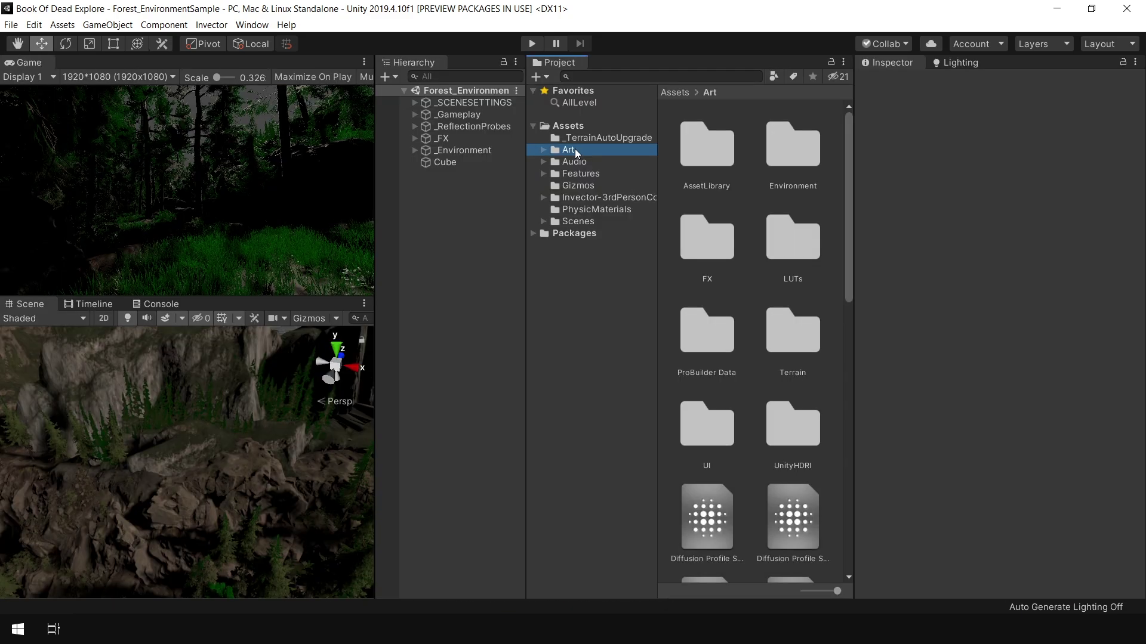
# Switch back to the Crysis project and activate the Rocks group listed directly below Terrain
pyautogui.moveTo(495, 630)
pyautogui.click(417, 570)
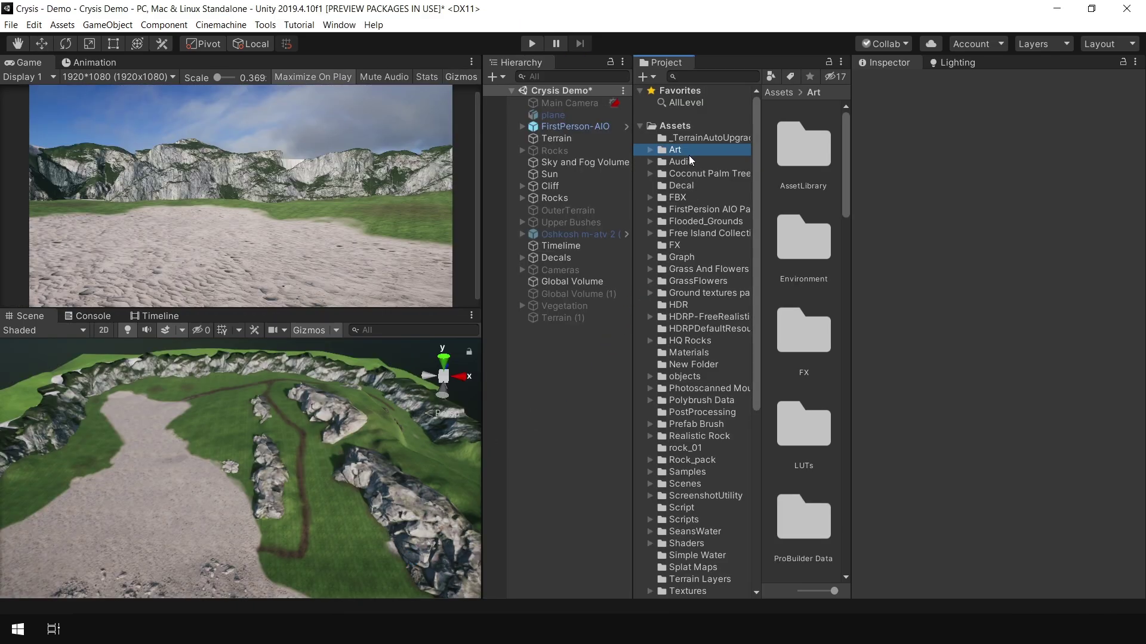
pyautogui.click(592, 438)
pyautogui.hotkey('shift', 'space')
pyautogui.moveTo(865, 410); pyautogui.dragTo(643, 352, button='right')
pyautogui.moveTo(644, 408); pyautogui.dragTo(692, 393, button='middle')
pyautogui.moveTo(752, 491); pyautogui.dragTo(752, 492, button='right')
pyautogui.press('f')
pyautogui.hotkey('shift', 'space')
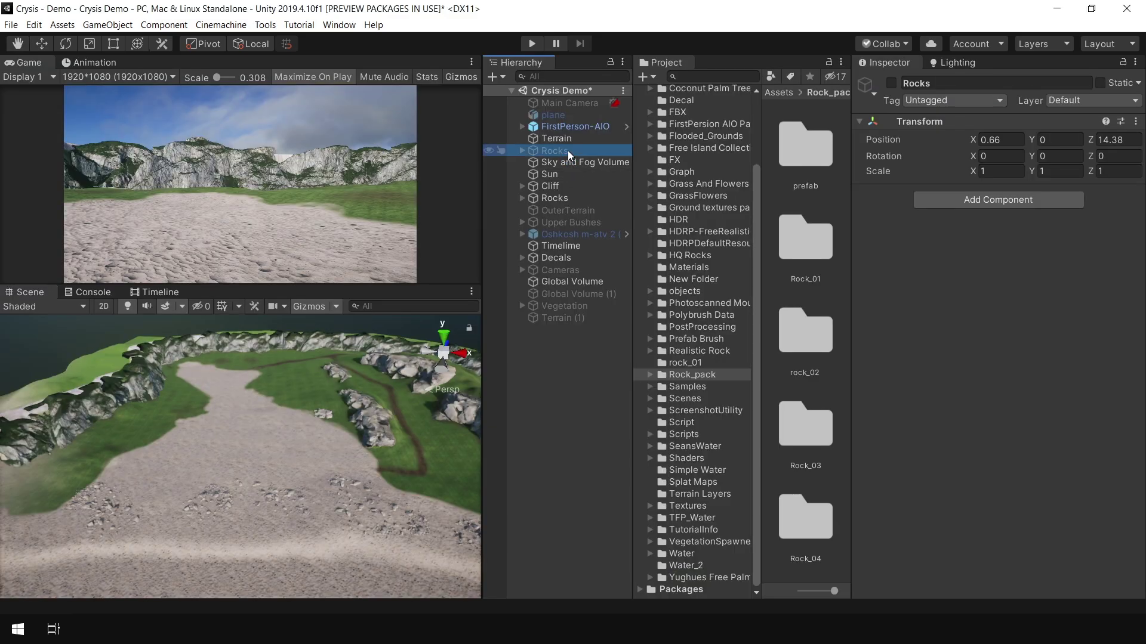
pyautogui.click(891, 83)
pyautogui.click(567, 393)
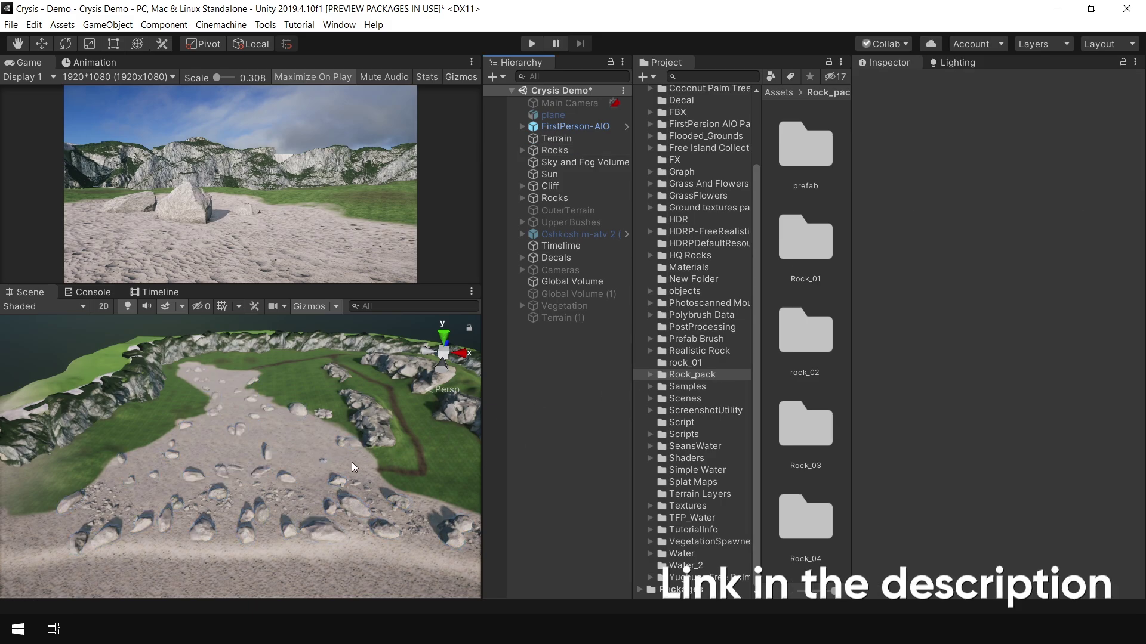
# Set the handle orientation to Global and inspect a rock on the beach up close in the enlarged Scene view
pyautogui.hotkey('shift', 'space')
pyautogui.press('x')
pyautogui.moveTo(351, 268); pyautogui.dragTo(376, 341, button='right')
pyautogui.click(414, 299)
pyautogui.press('f')
pyautogui.moveTo(561, 310)
pyautogui.keyDown('alt'); pyautogui.mouseDown()
pyautogui.moveTo(719, 304)
pyautogui.moveTo(596, 327)
pyautogui.moveTo(560, 320)
pyautogui.mouseUp(); pyautogui.keyUp('alt')
pyautogui.moveTo(559, 319); pyautogui.dragTo(548, 276, button='right')
pyautogui.press('w')
# Inspect the large rock formations on both sides of the dirt path one after another
pyautogui.click(679, 273)
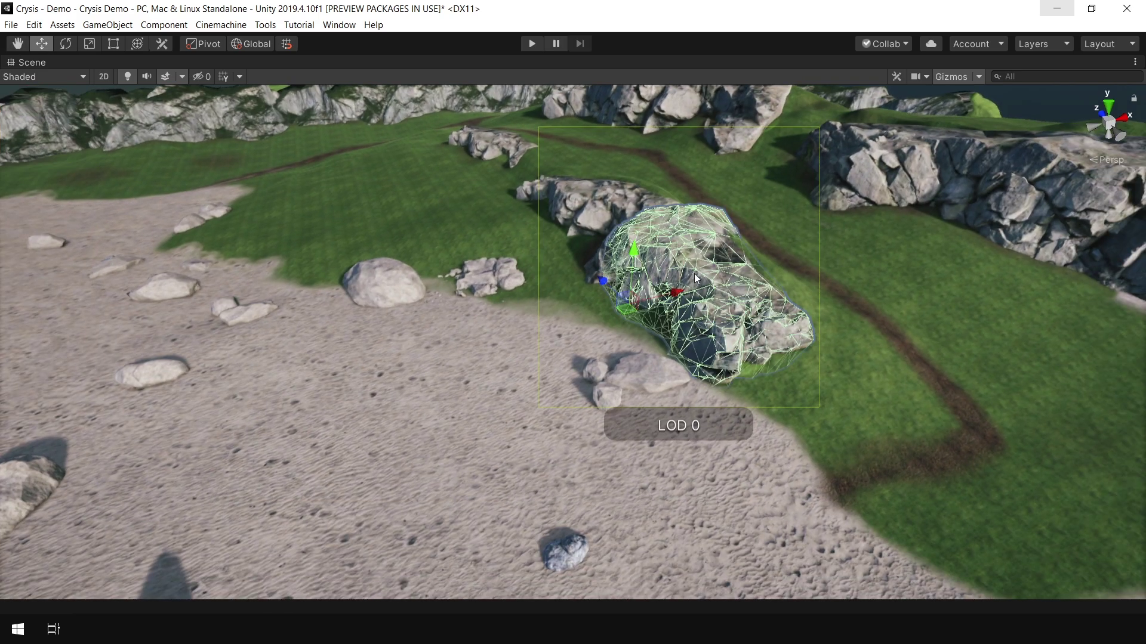
pyautogui.press('f')
pyautogui.moveTo(606, 354); pyautogui.dragTo(504, 362, button='right')
pyautogui.click(965, 251)
pyautogui.press('f')
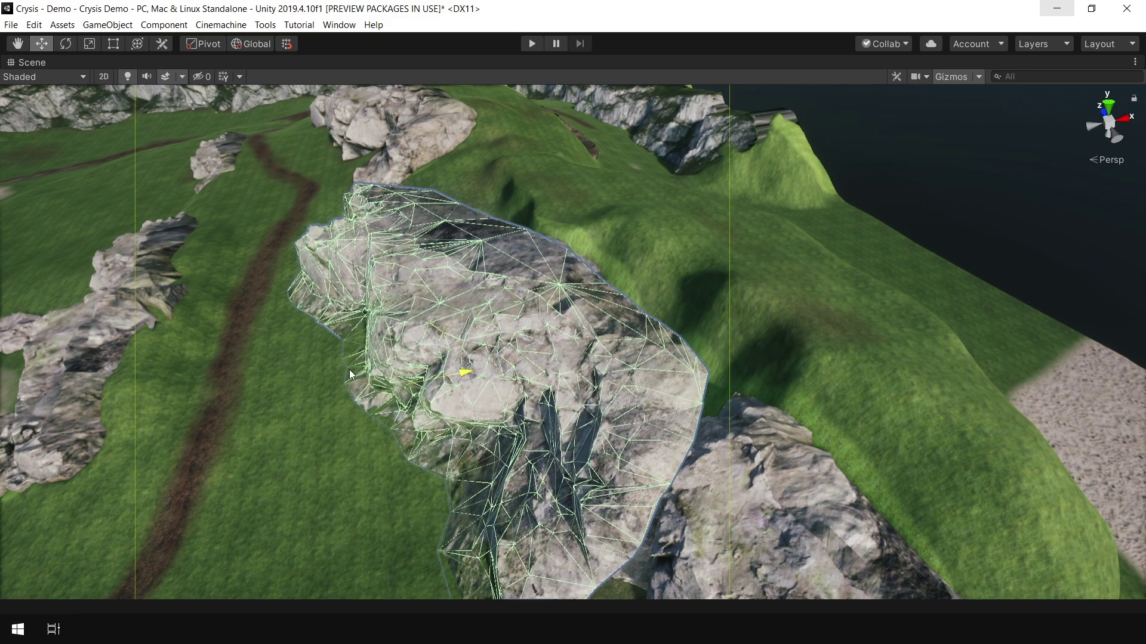
pyautogui.scroll(-5, 625, 347)
pyautogui.click(445, 335)
pyautogui.moveTo(446, 330); pyautogui.dragTo(557, 364, button='right')
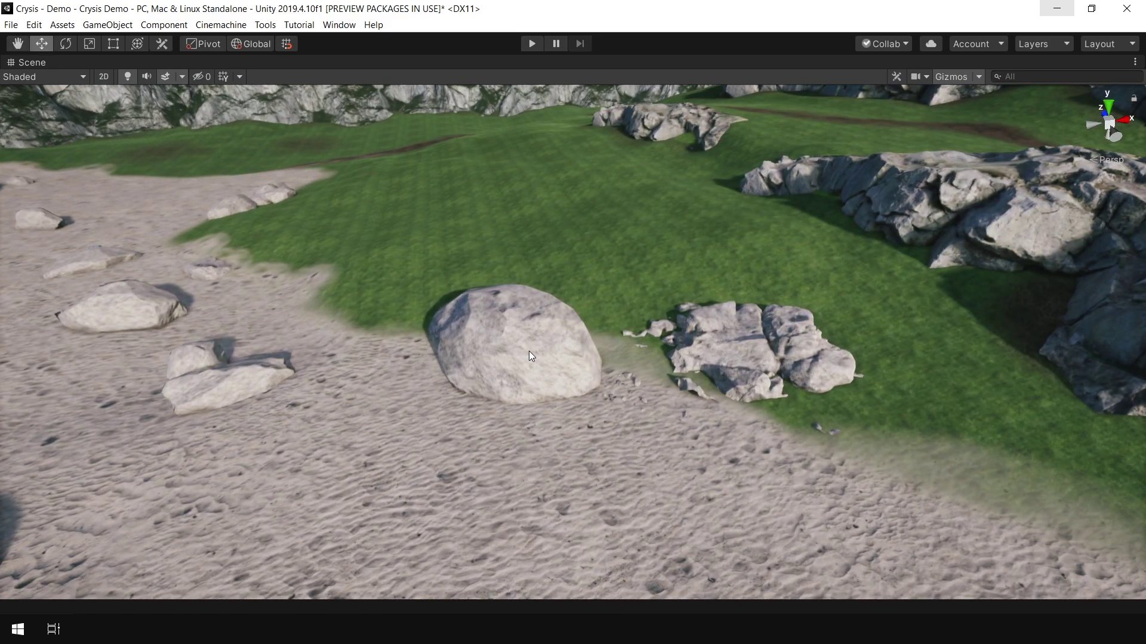
# Select the round boulder Rock_02 (6) at the grass edge and locate its Rock_5_v3 material in the project
pyautogui.click(508, 341)
pyautogui.press('f')
pyautogui.hotkey('ctrl', '4')
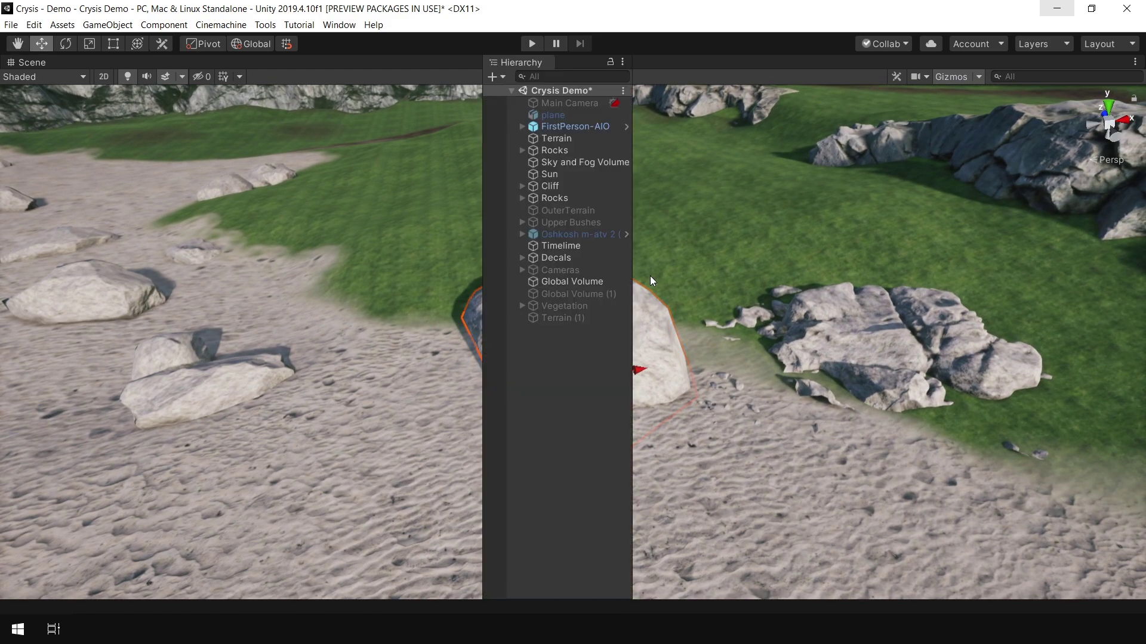
pyautogui.hotkey('shift', 'space')
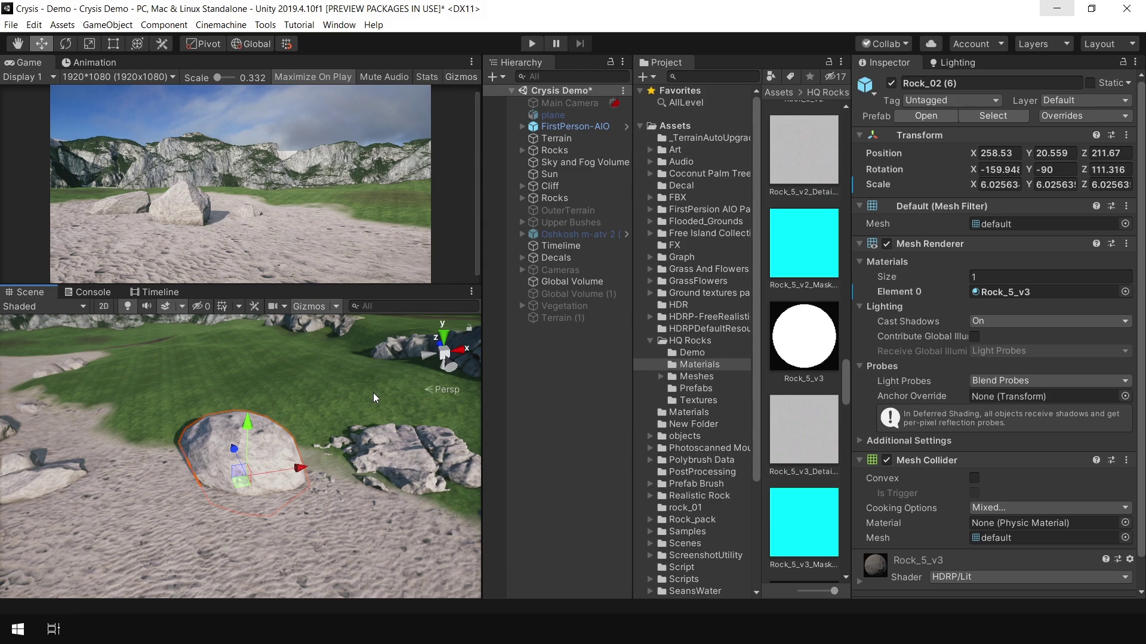
pyautogui.click(1012, 295)
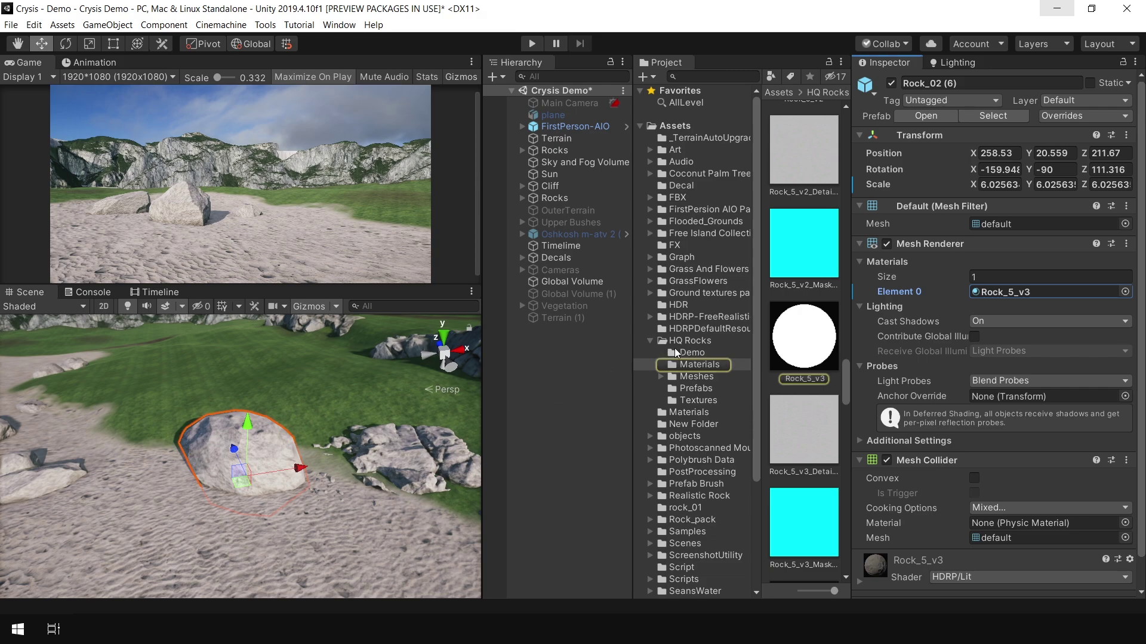
# Examine the whole beach from above and the clusters of small scattered rocks on the sand up close
pyautogui.hotkey('shift', 'space')
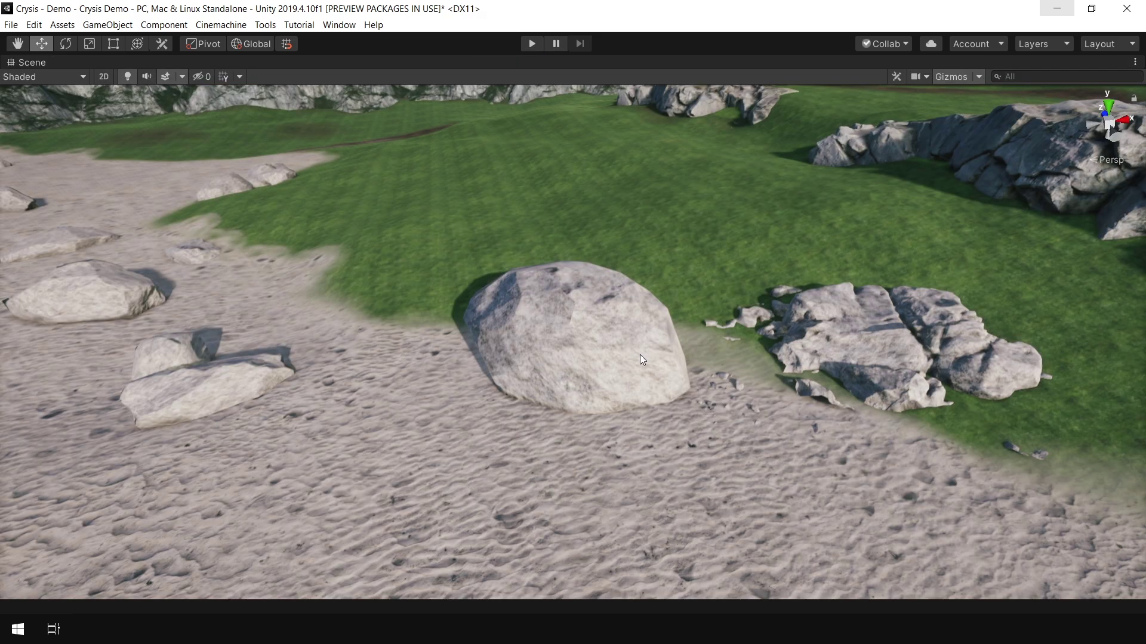
pyautogui.scroll(-10, 794, 412)
pyautogui.moveTo(564, 352); pyautogui.dragTo(580, 300, button='middle')
pyautogui.scroll(-8, 537, 406)
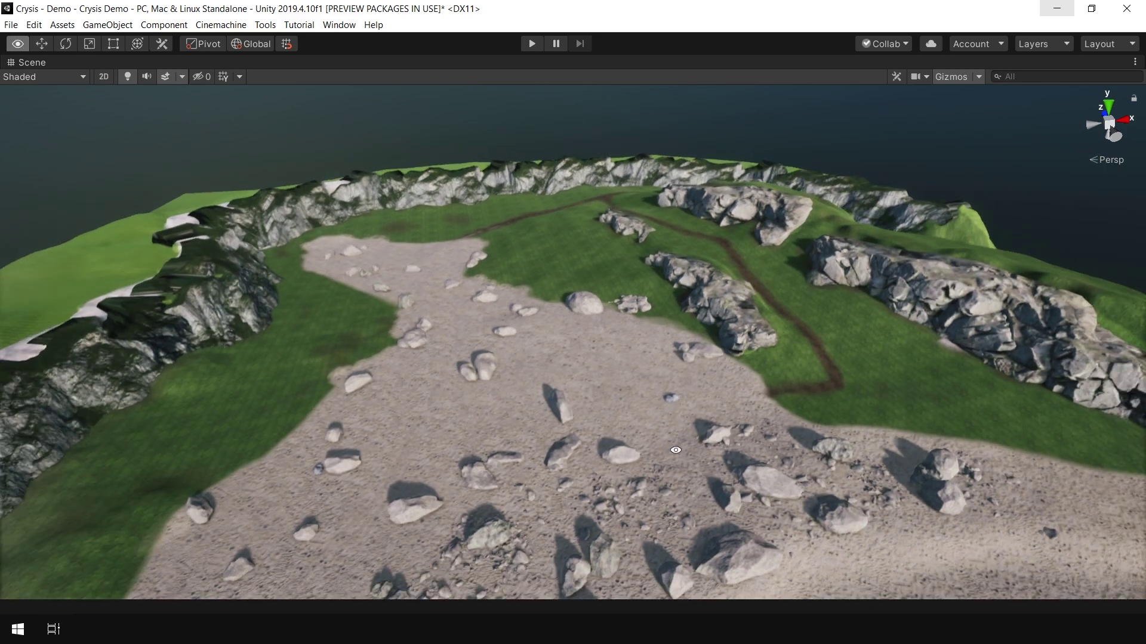
pyautogui.keyDown('alt'); pyautogui.moveTo(508, 446); pyautogui.dragTo(686, 388); pyautogui.keyUp('alt')
pyautogui.scroll(10, 746, 364)
pyautogui.keyDown('alt'); pyautogui.moveTo(746, 364); pyautogui.dragTo(769, 192); pyautogui.keyUp('alt')
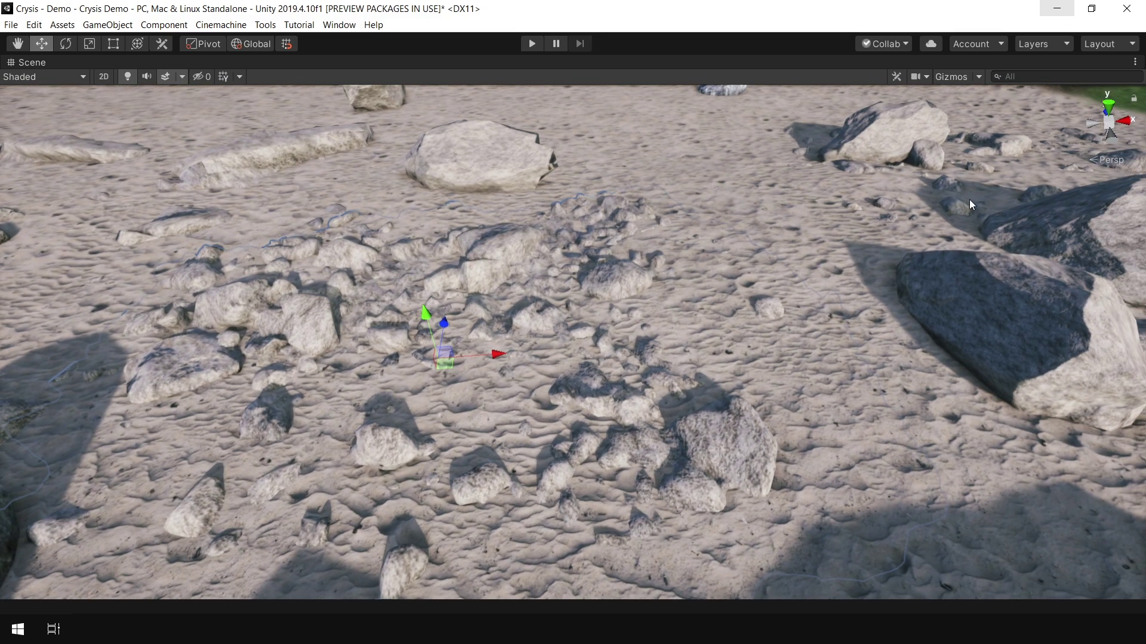
pyautogui.keyDown('alt'); pyautogui.moveTo(572, 294); pyautogui.dragTo(453, 275); pyautogui.keyUp('alt')
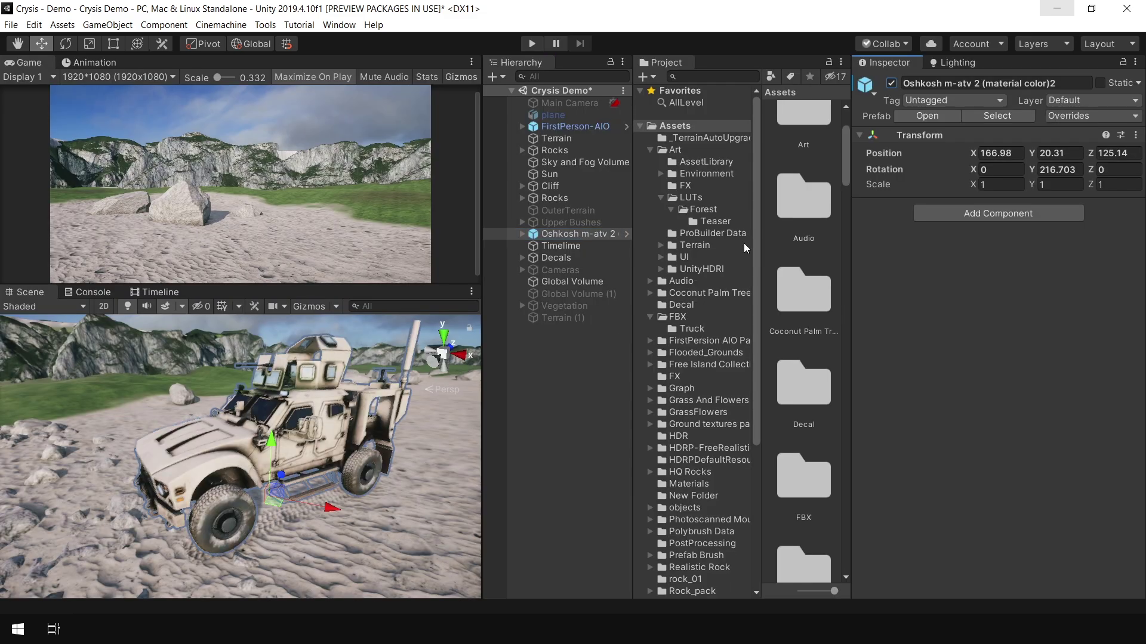
# Locate the Truck_1 material used by the vehicle_low part of the Oshkosh truck and open it for inspection
pyautogui.click(546, 405)
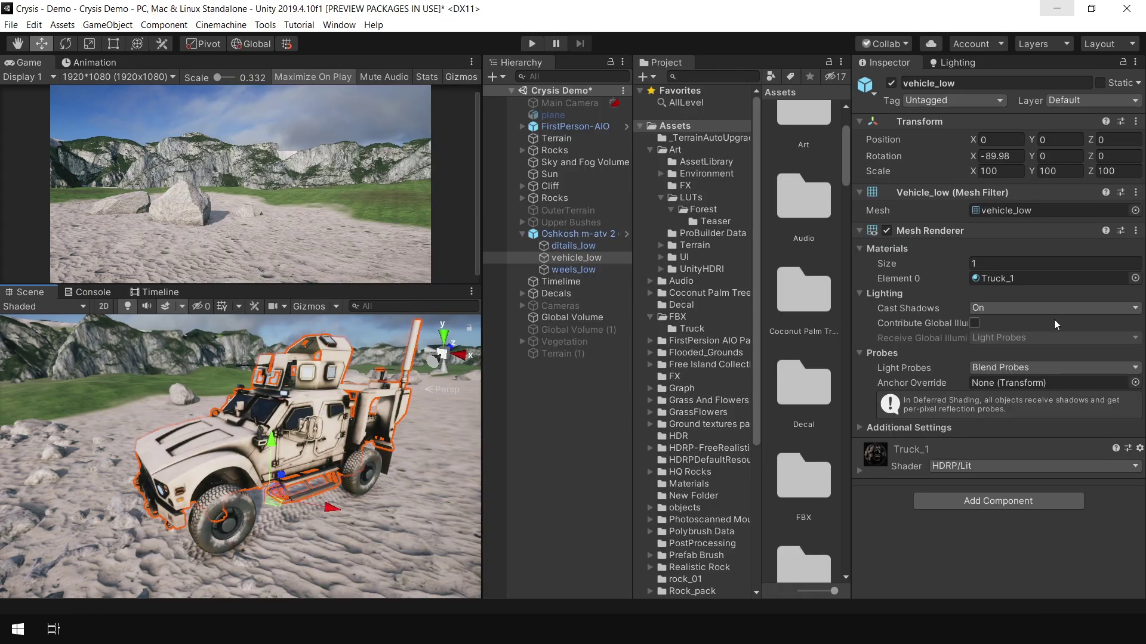
pyautogui.click(1014, 278)
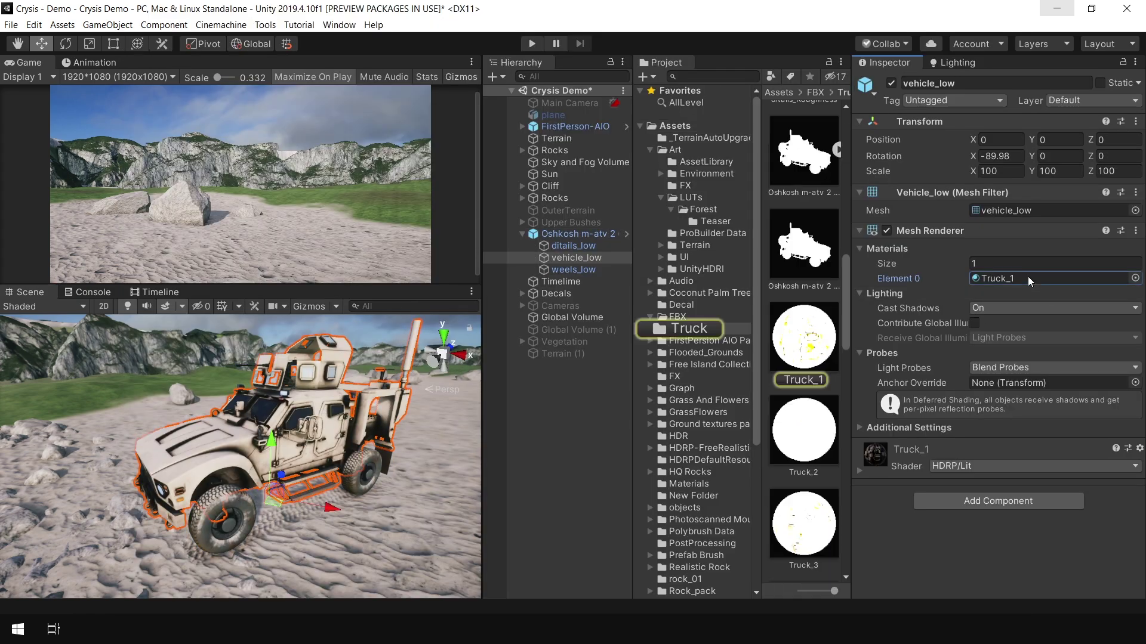
pyautogui.click(808, 324)
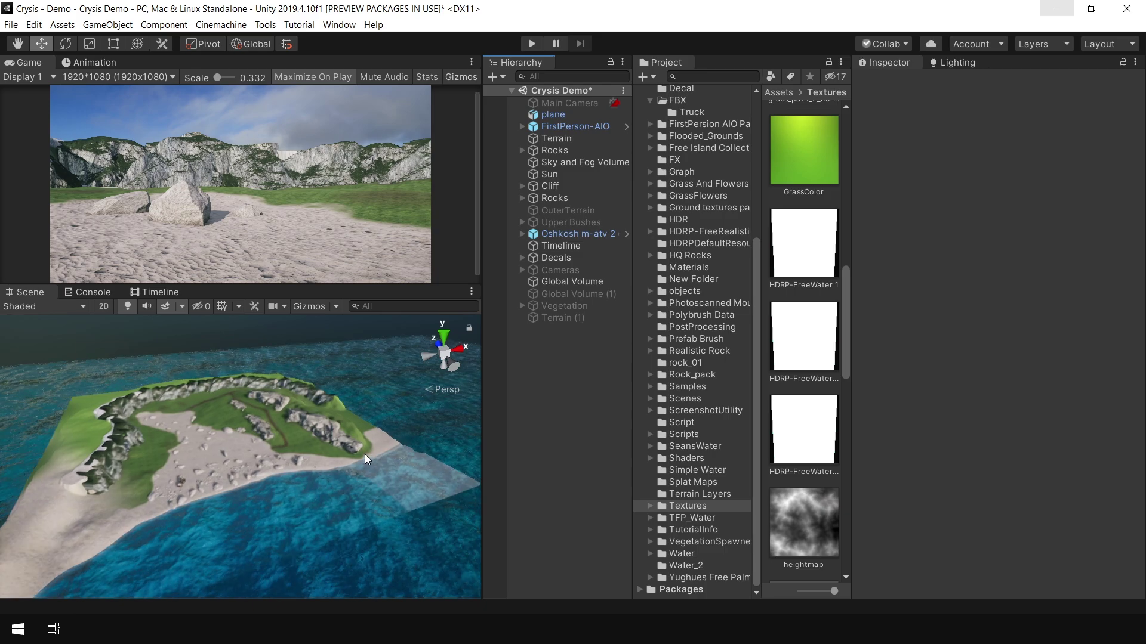
# Examine the water along the shoreline, its UnityHDRPSimpleWater source page and the exposed properties of the HDRP-FreeWater 2 material
pyautogui.moveTo(364, 453); pyautogui.dragTo(303, 415, button='right')
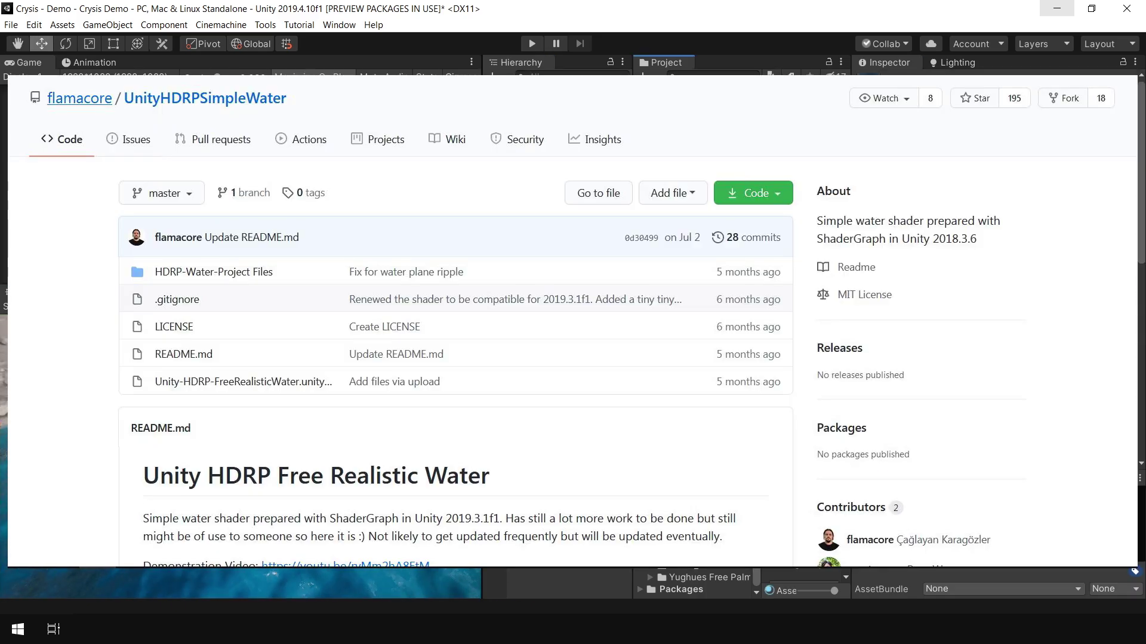
pyautogui.scroll(-10, 1143, 249)
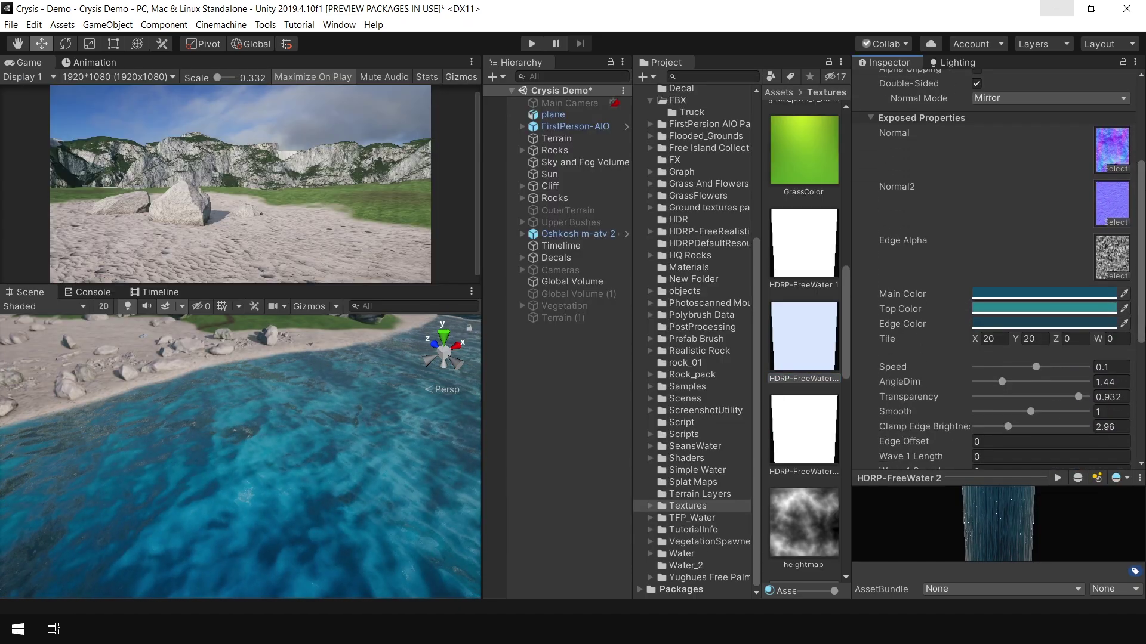
pyautogui.scroll(-6, 991, 268)
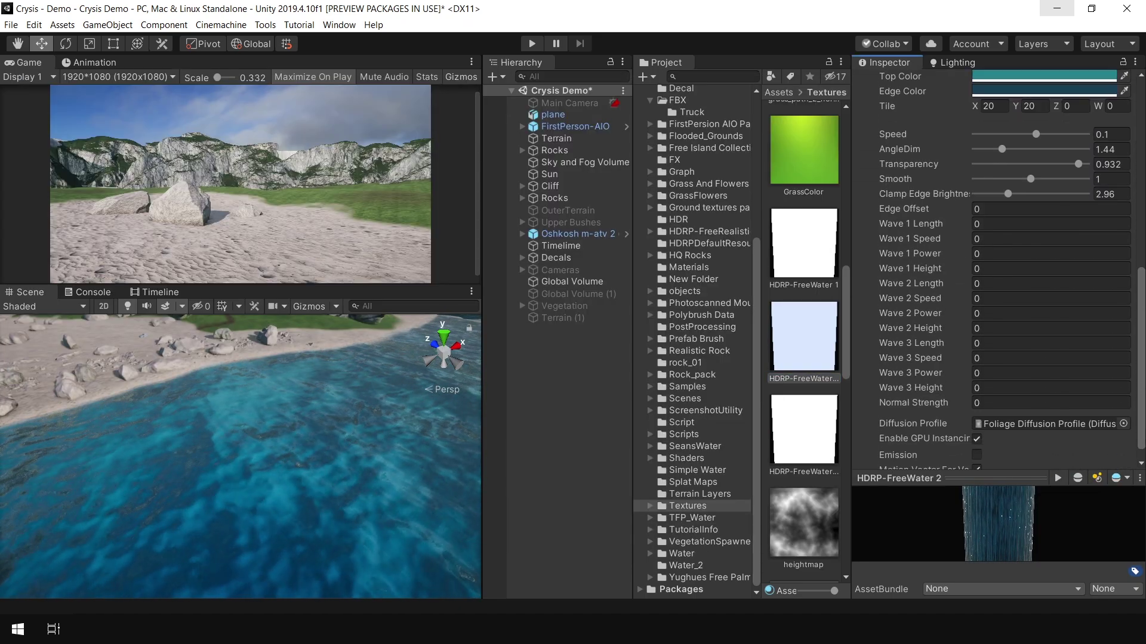
pyautogui.scroll(10, 990, 269)
pyautogui.hotkey('shift', 'space')
pyautogui.moveTo(734, 424); pyautogui.dragTo(523, 397, button='middle')
pyautogui.moveTo(522, 398); pyautogui.dragTo(943, 334, button='right')
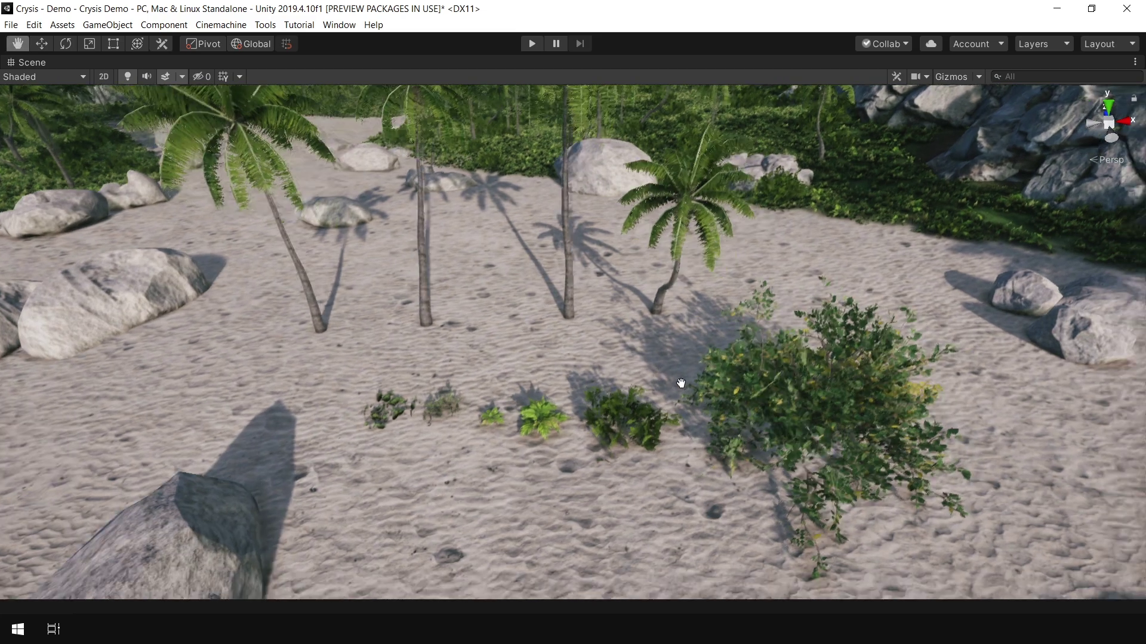
# Examine the palms and bushes on the beach and browse the coconut palm prefabs in the LOD and AFS folders
pyautogui.moveTo(681, 383); pyautogui.dragTo(520, 316, button='middle')
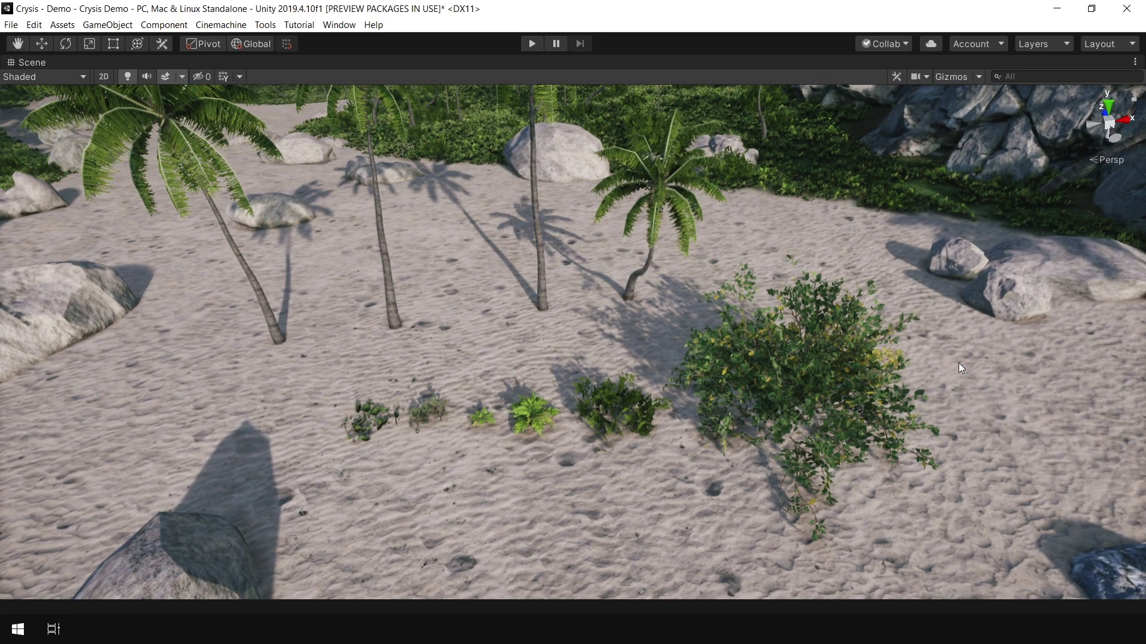
pyautogui.moveTo(593, 347); pyautogui.dragTo(583, 312, button='right')
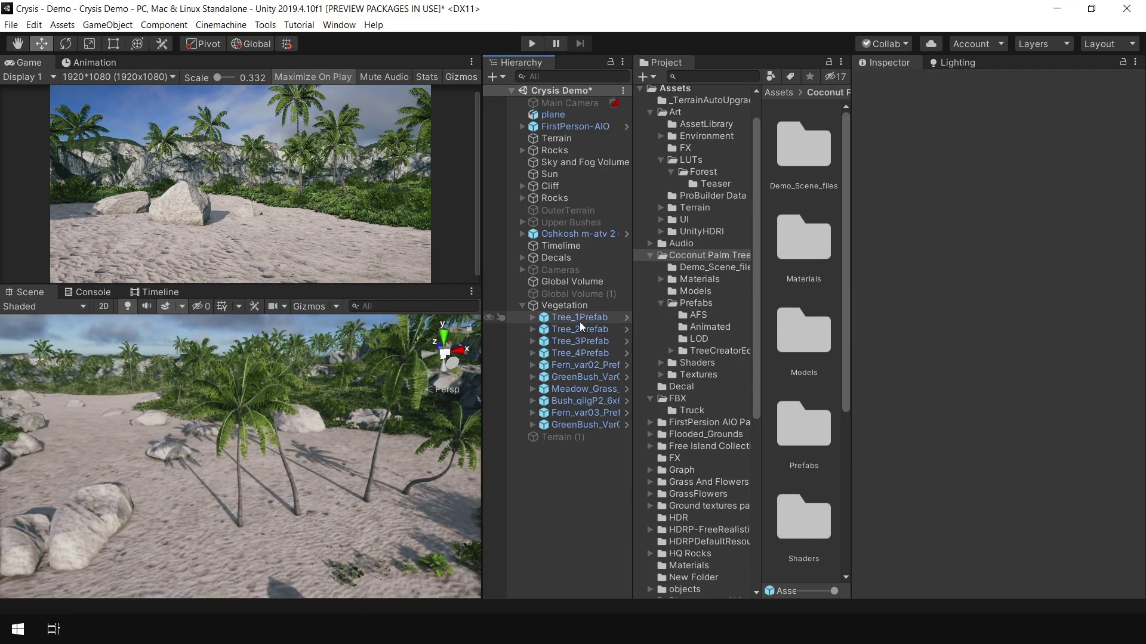
pyautogui.click(988, 117)
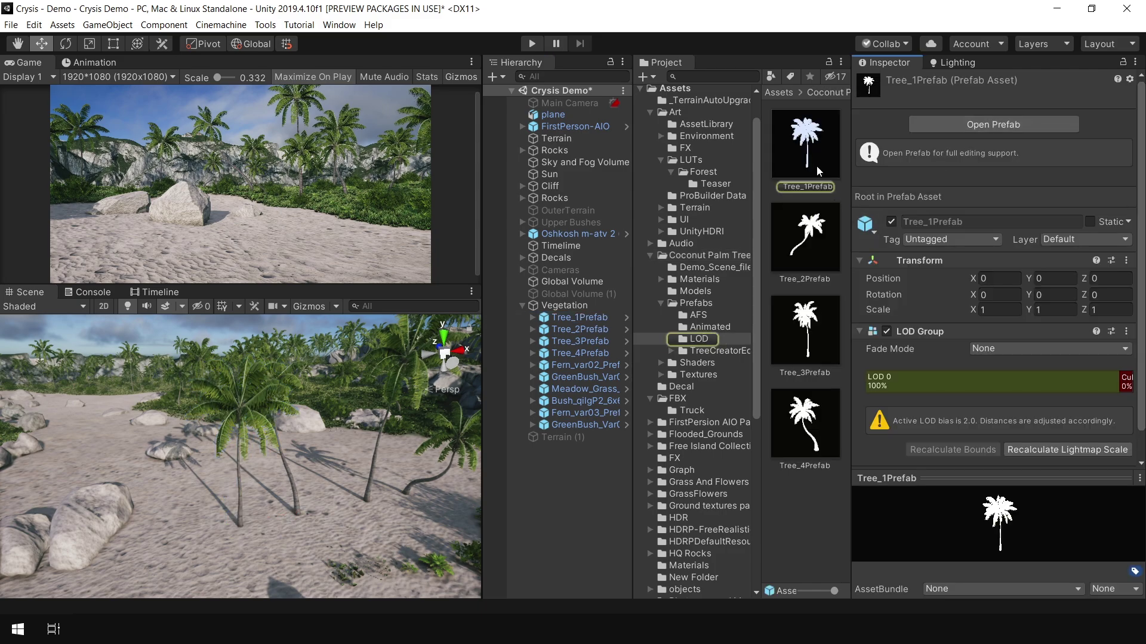
pyautogui.click(816, 239)
pyautogui.press('Down')
pyautogui.press('Down')
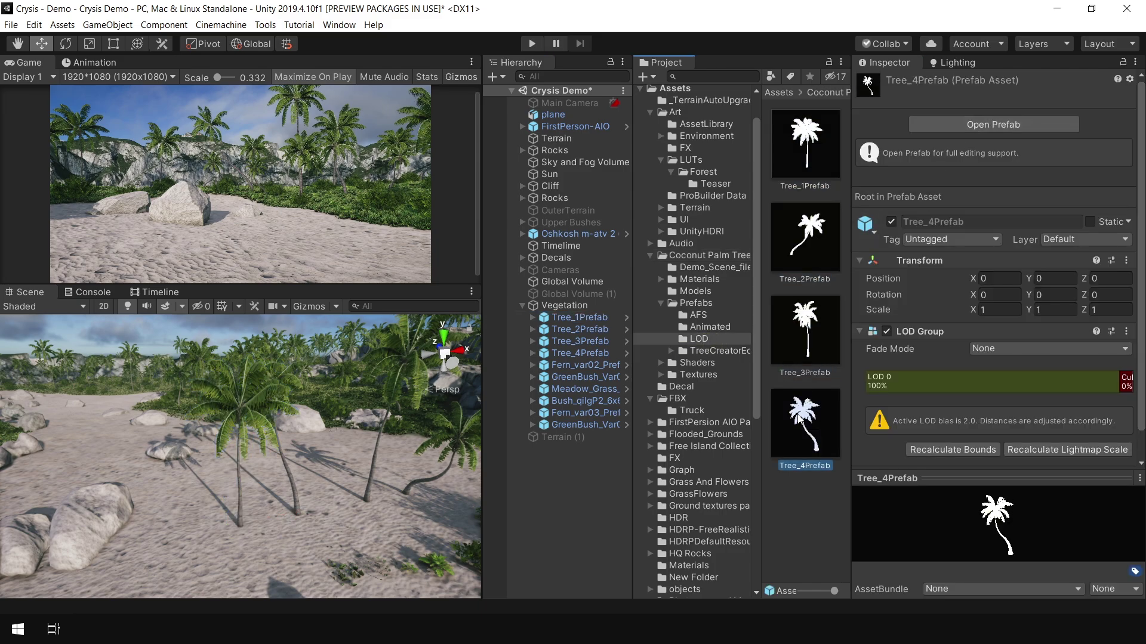
pyautogui.click(697, 314)
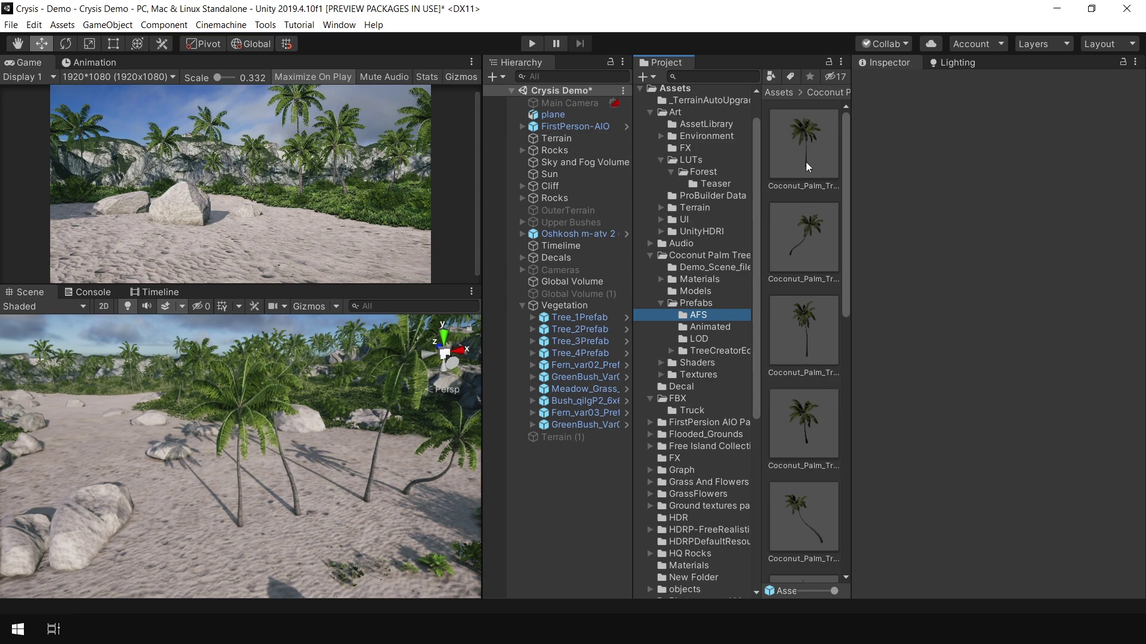
# Place the Coconut_Palm_Tree01_AFS prefab on the sand beside the palms and parent it under a new empty GameObject at the same position
pyautogui.moveTo(815, 159); pyautogui.dragTo(256, 563)
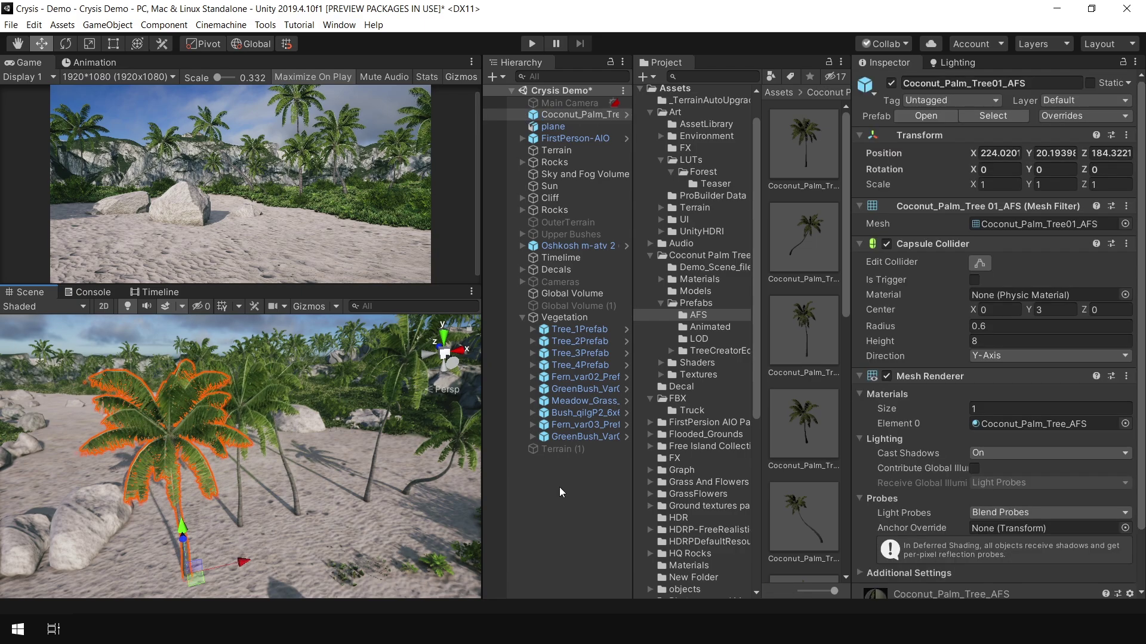
pyautogui.moveTo(535, 514); pyautogui.dragTo(537, 513)
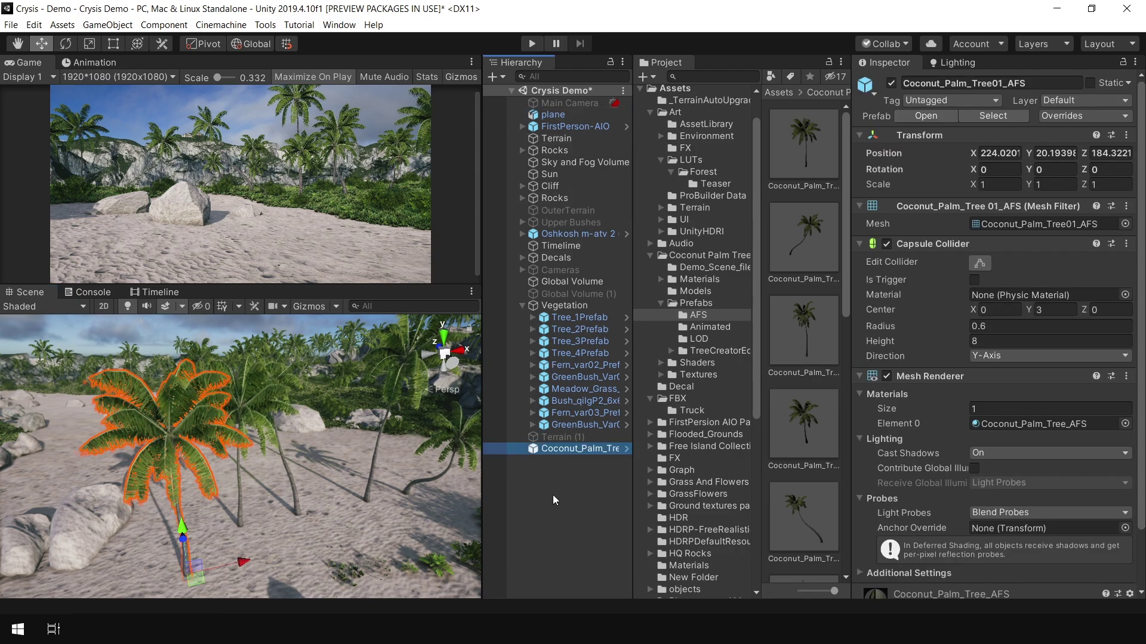
pyautogui.rightClick(572, 449)
pyautogui.click(621, 282)
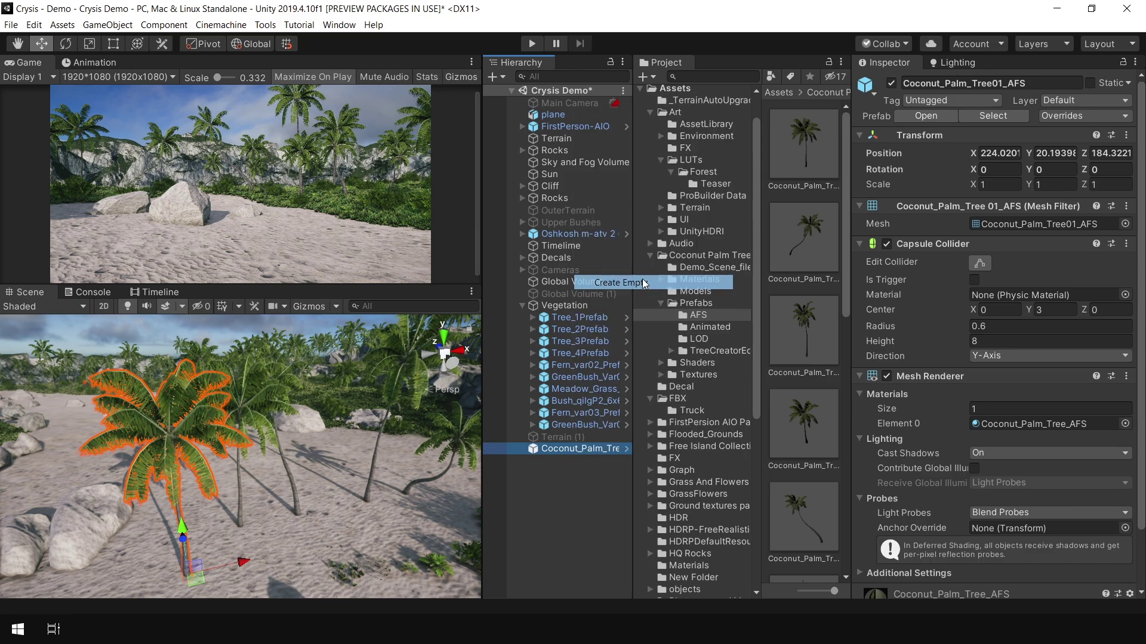
pyautogui.moveTo(575, 448)
pyautogui.mouseDown()
pyautogui.moveTo(596, 456)
pyautogui.moveTo(586, 474)
pyautogui.moveTo(586, 452)
pyautogui.mouseUp()
pyautogui.click(585, 451)
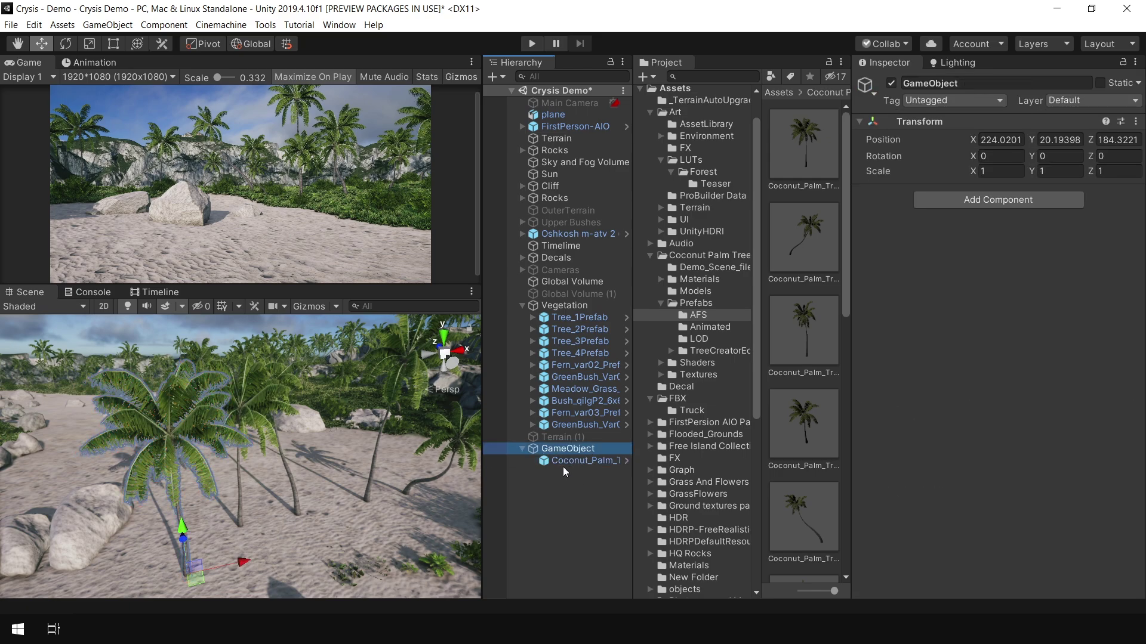
# Add an LOD Group component to the GameObject and assign the coconut palm as its LOD 0 renderer
pyautogui.click(1001, 201)
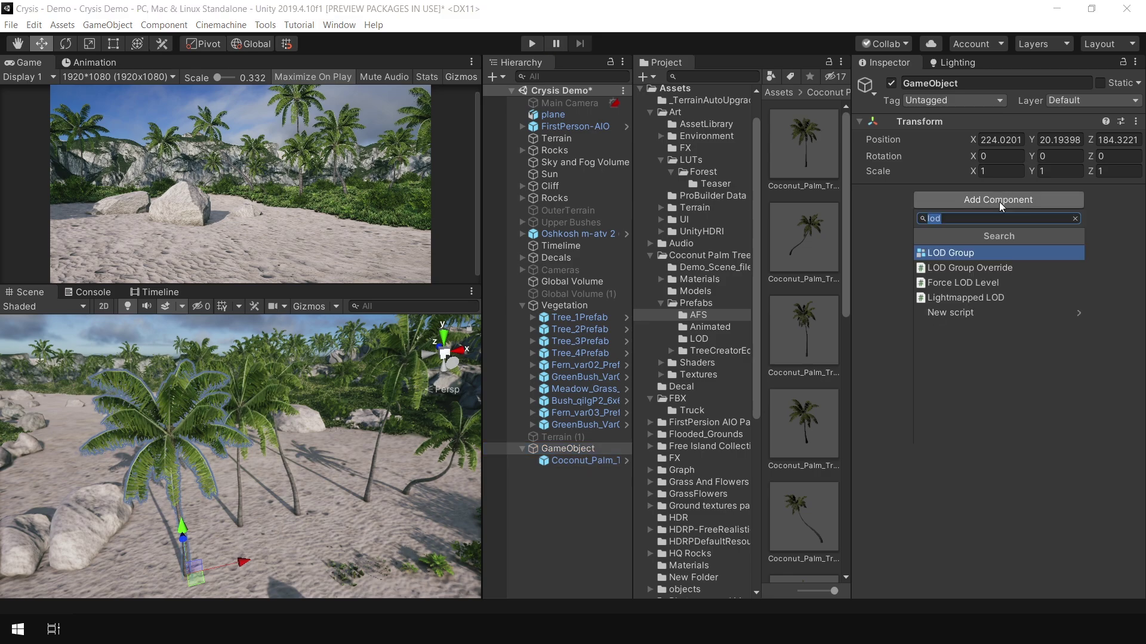
pyautogui.click(995, 255)
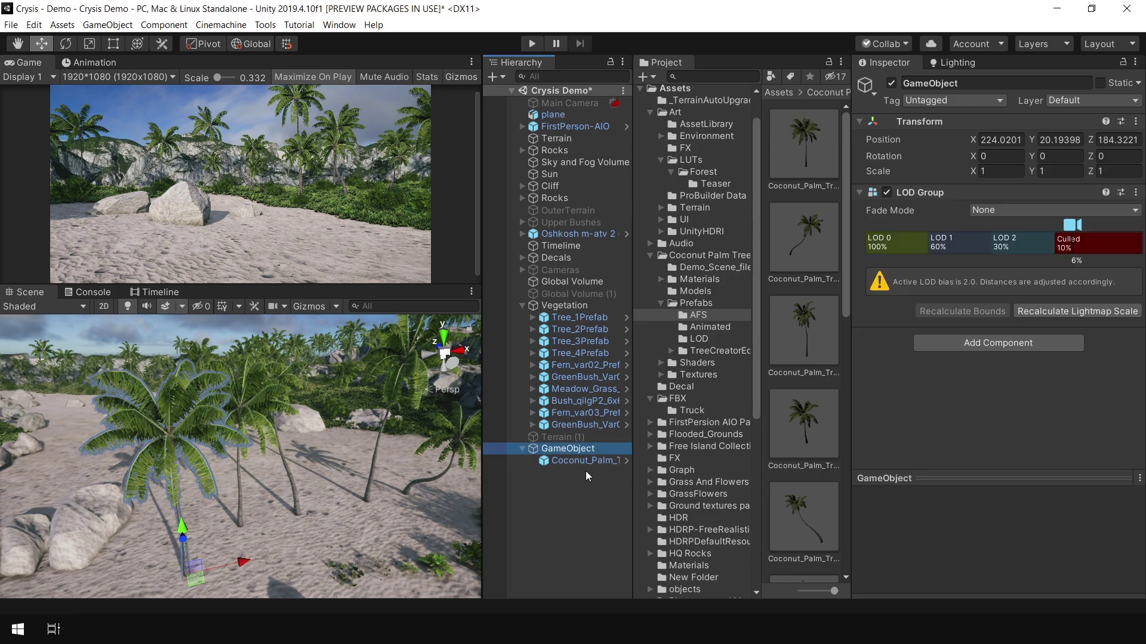
pyautogui.moveTo(596, 470); pyautogui.dragTo(882, 254)
# Delete the LOD 1 and LOD 2 levels and extend LOD 0 so that culling starts at 0%
pyautogui.rightClick(959, 247)
pyautogui.click(955, 246)
pyautogui.rightClick(949, 245)
pyautogui.click(968, 267)
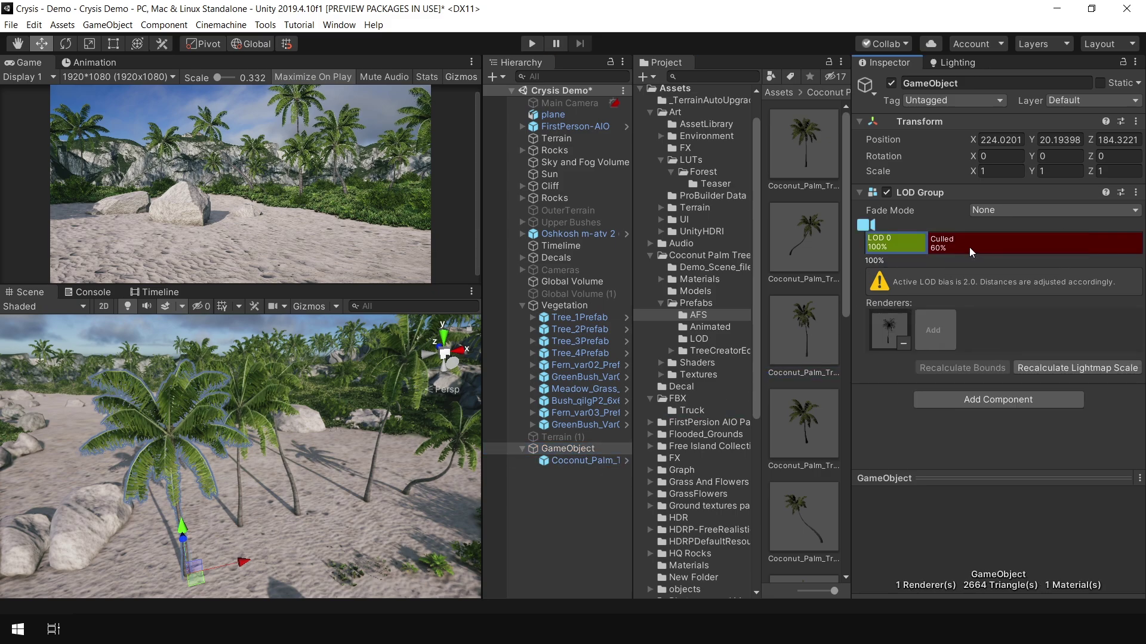
pyautogui.moveTo(927, 246); pyautogui.dragTo(1124, 245)
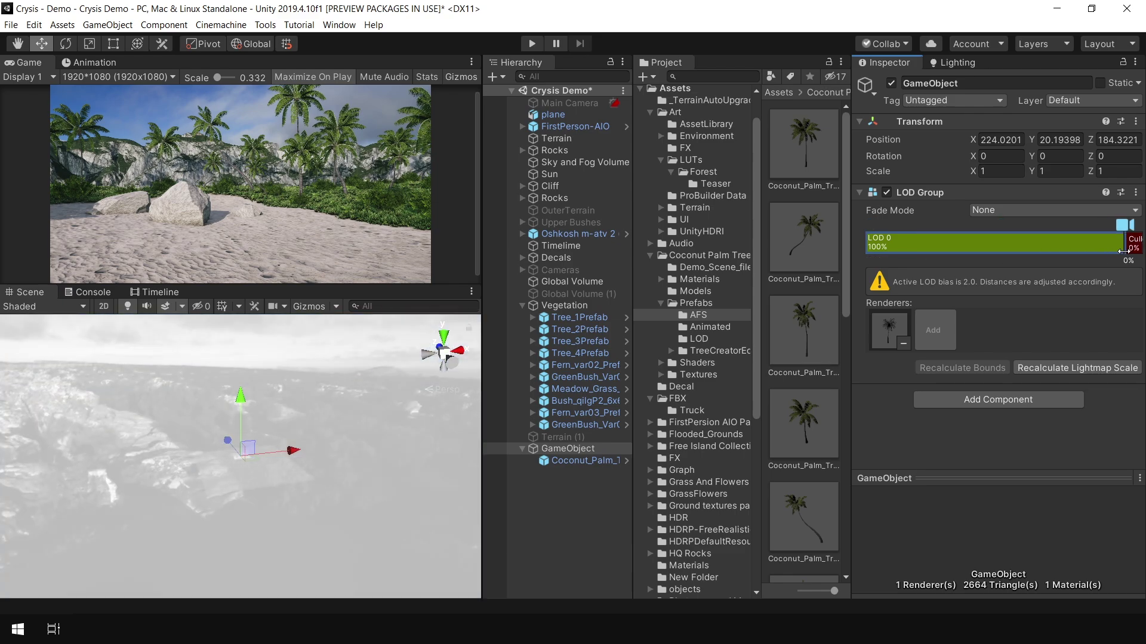
pyautogui.click(568, 478)
pyautogui.click(567, 449)
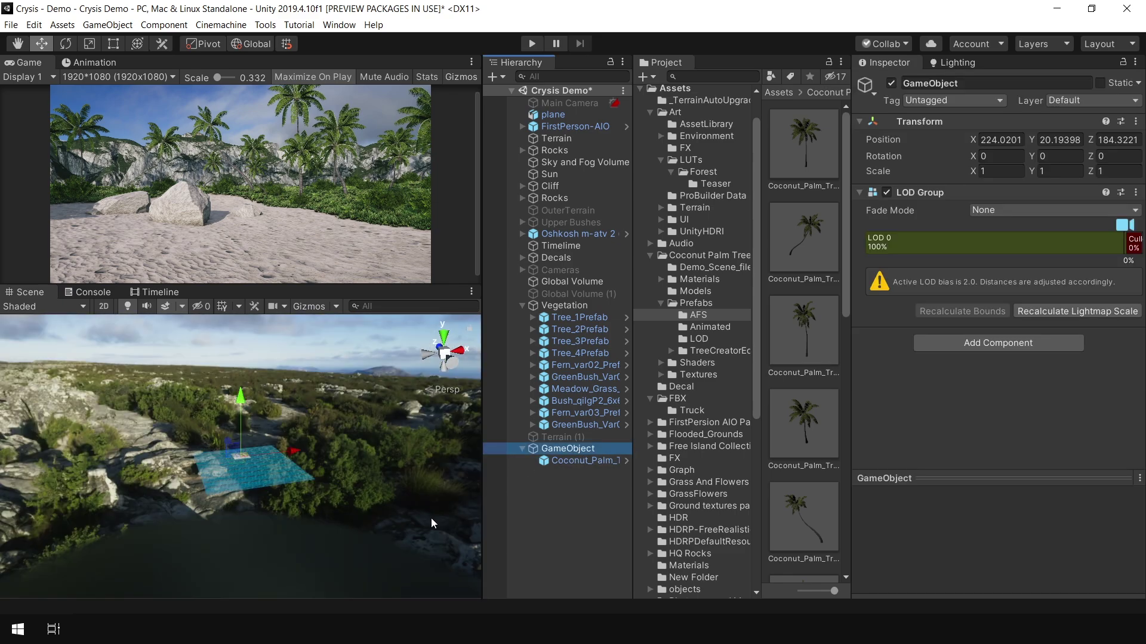
# Examine the LOD Group setup of Tree_1Prefab and its coconut palm child in the Vegetation group
pyautogui.click(578, 504)
pyautogui.click(532, 317)
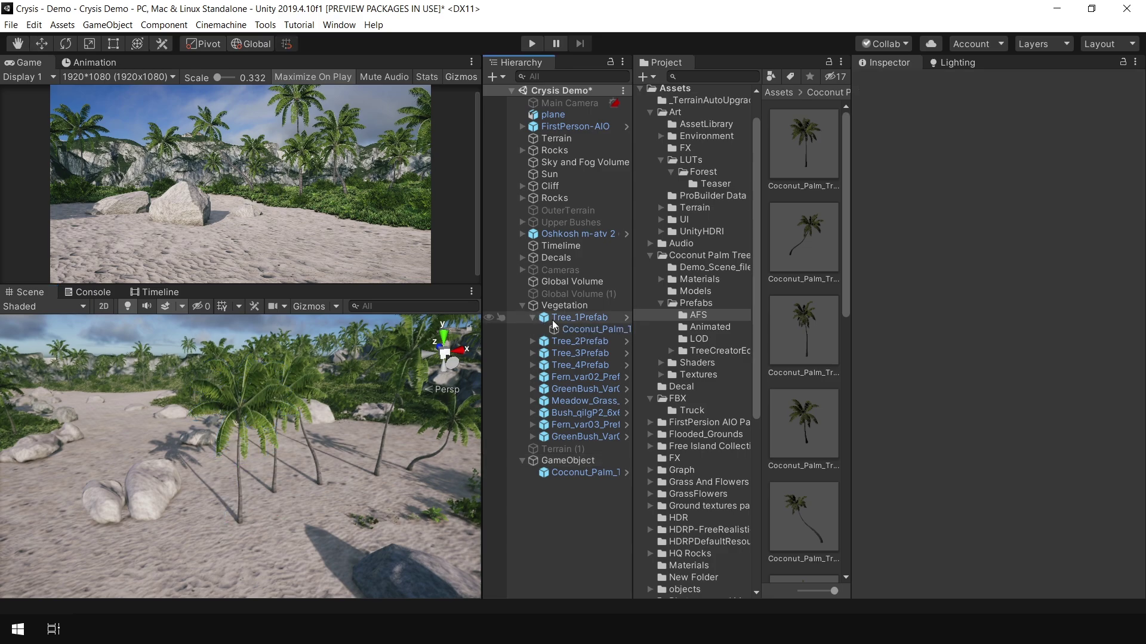
pyautogui.click(580, 331)
pyautogui.click(585, 319)
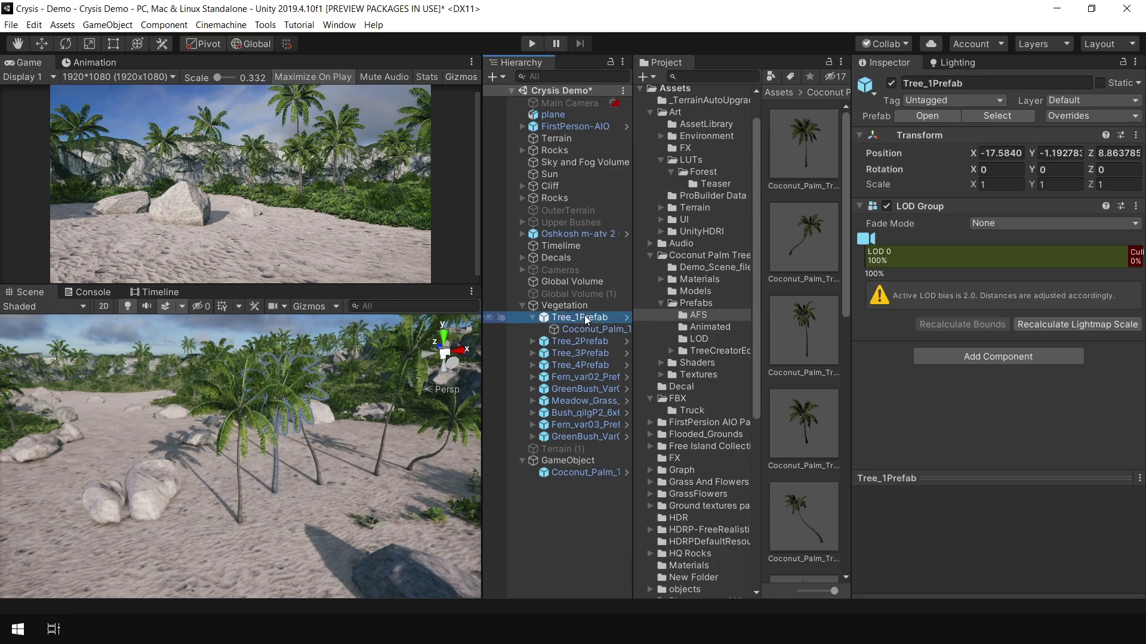
pyautogui.click(588, 330)
pyautogui.click(584, 318)
pyautogui.click(534, 318)
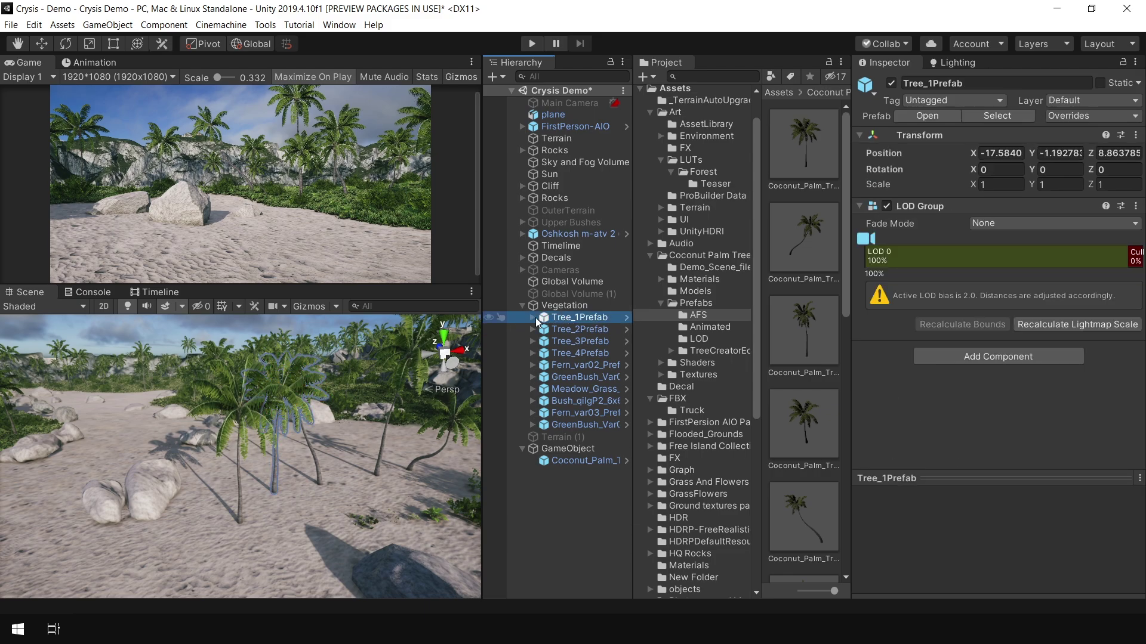
pyautogui.click(577, 532)
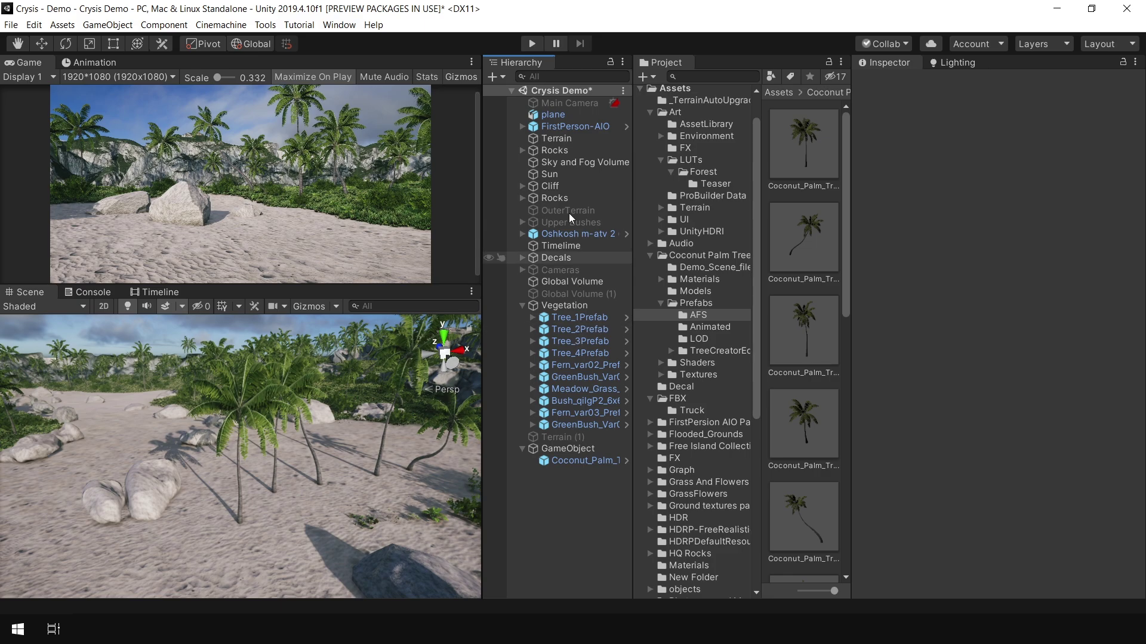
# Examine the Terrain's Paint Trees settings, including the list of tree prefabs and the Random Tree Rotation option
pyautogui.click(567, 140)
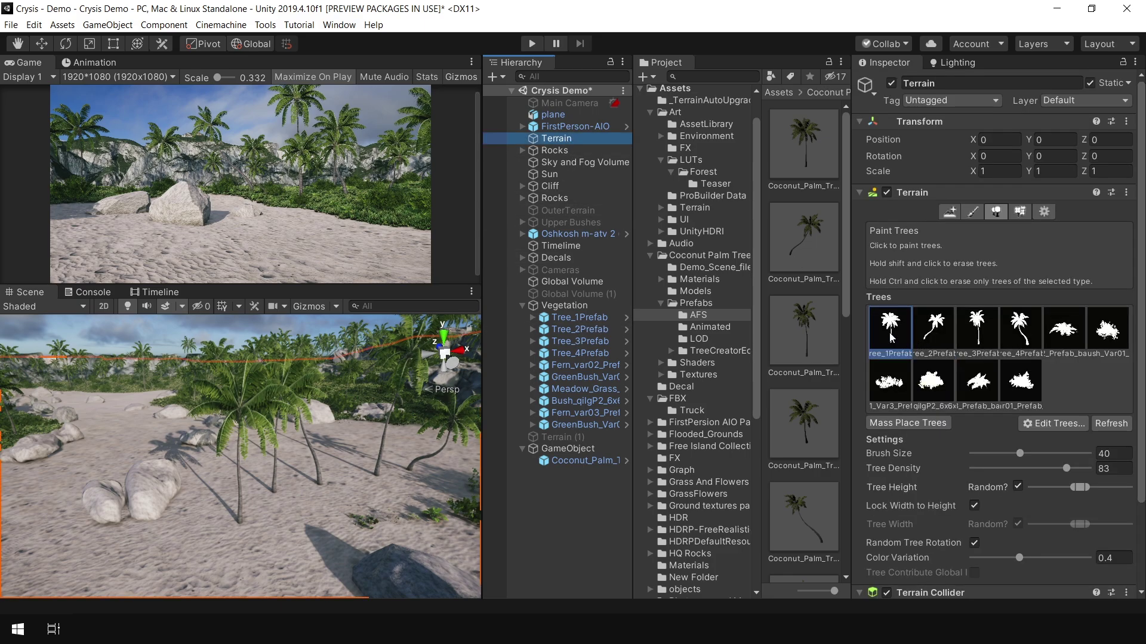
pyautogui.scroll(-2, 1014, 358)
pyautogui.scroll(-1, 940, 440)
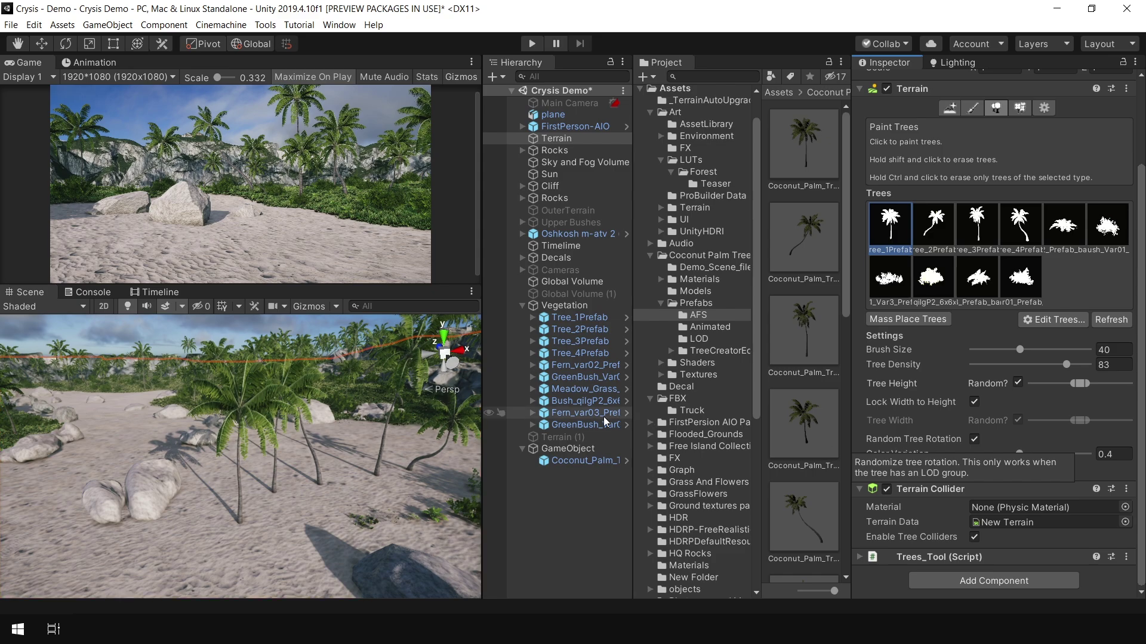
# Delete the test GameObject together with its coconut palm child
pyautogui.click(591, 451)
pyautogui.click(588, 493)
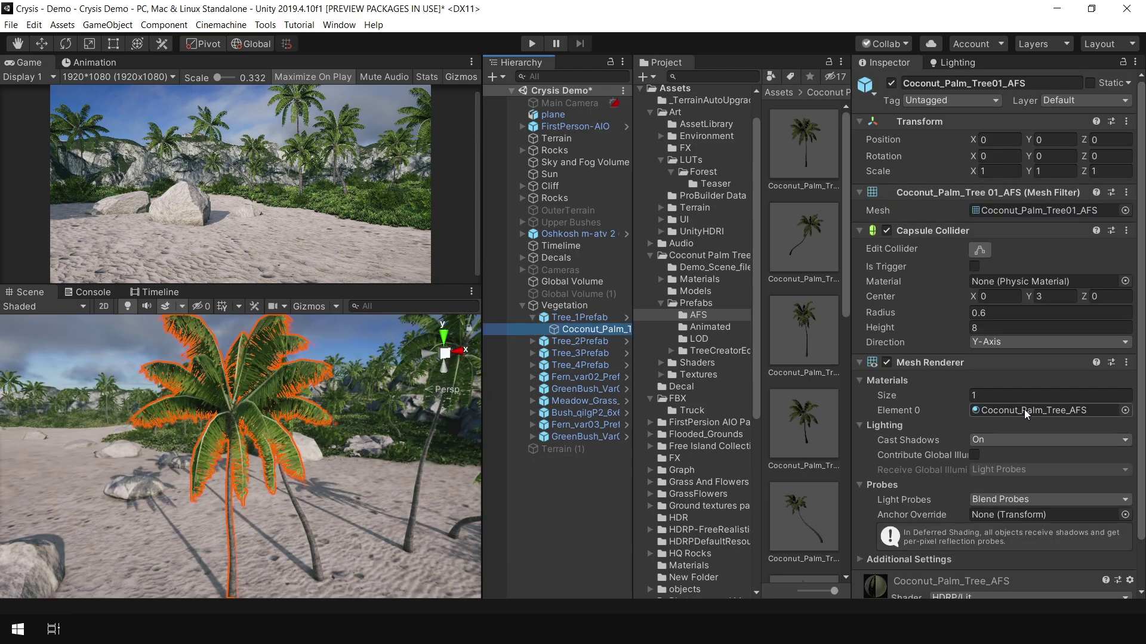
# Locate the Coconut_Palm_Tree_AFS material of the palm and examine its base map texture, surface options and surface inputs
pyautogui.click(1029, 412)
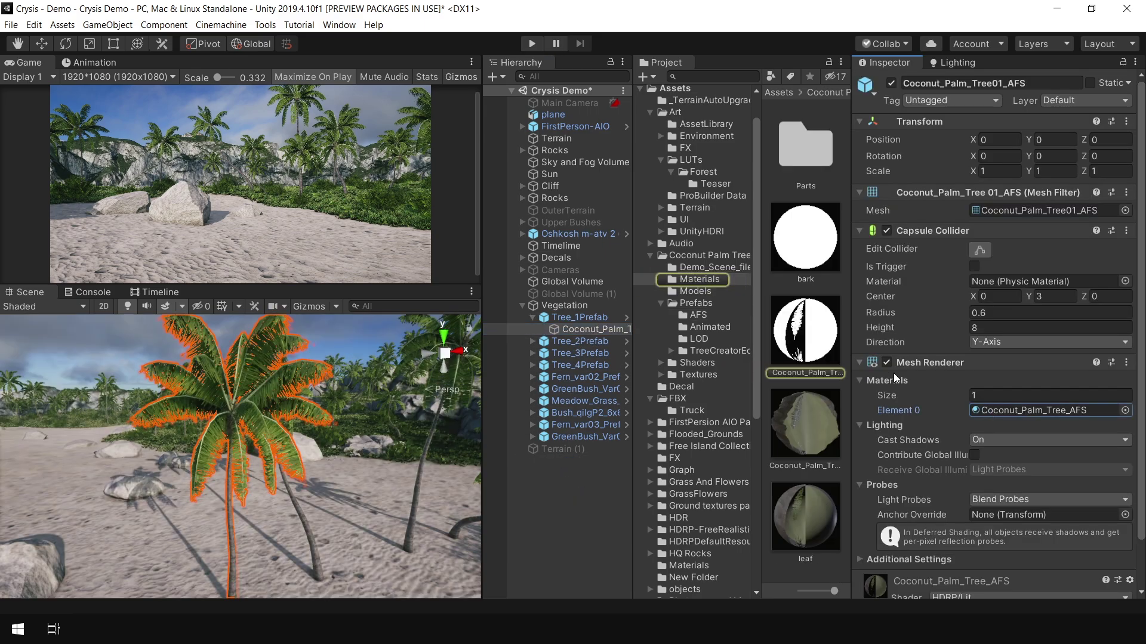
pyautogui.click(806, 334)
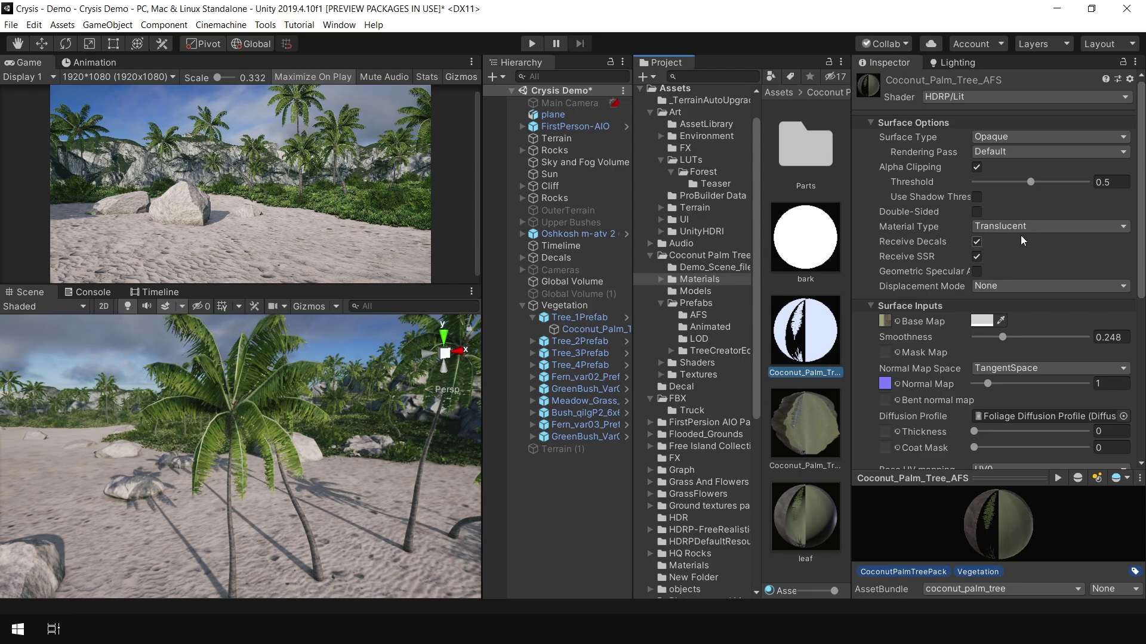
pyautogui.click(885, 321)
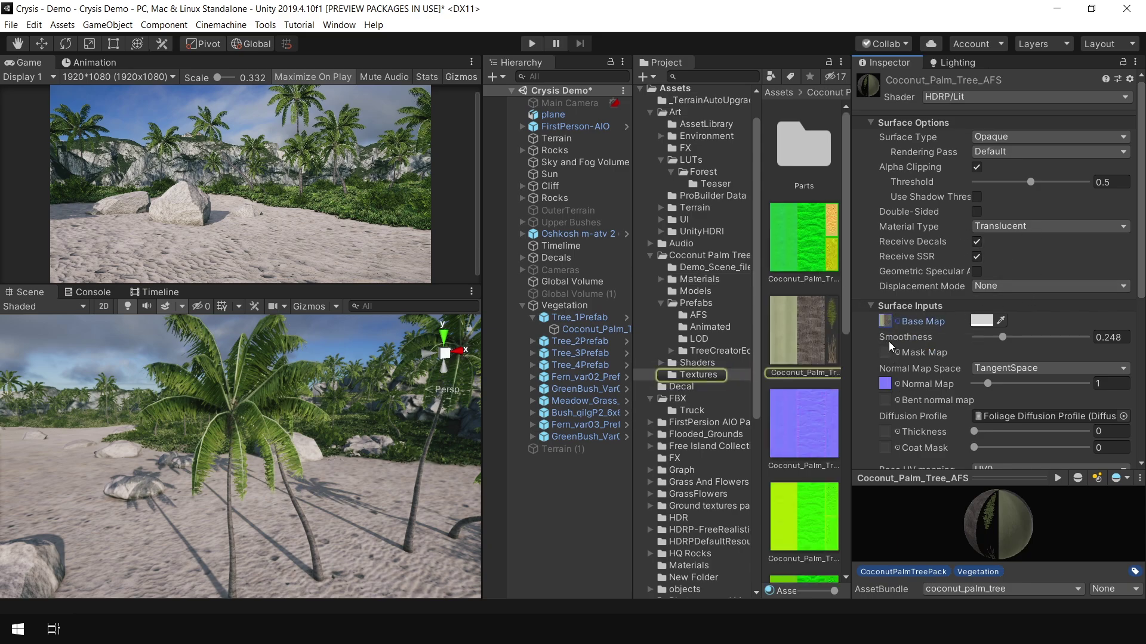
pyautogui.scroll(-3, 929, 384)
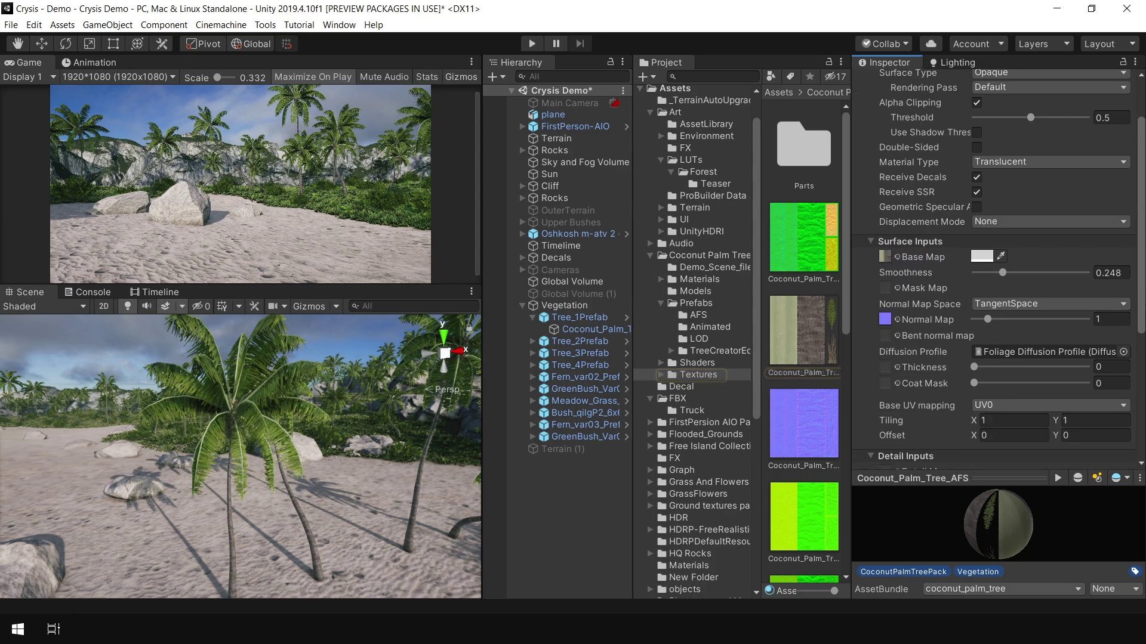
pyautogui.scroll(1, 1031, 225)
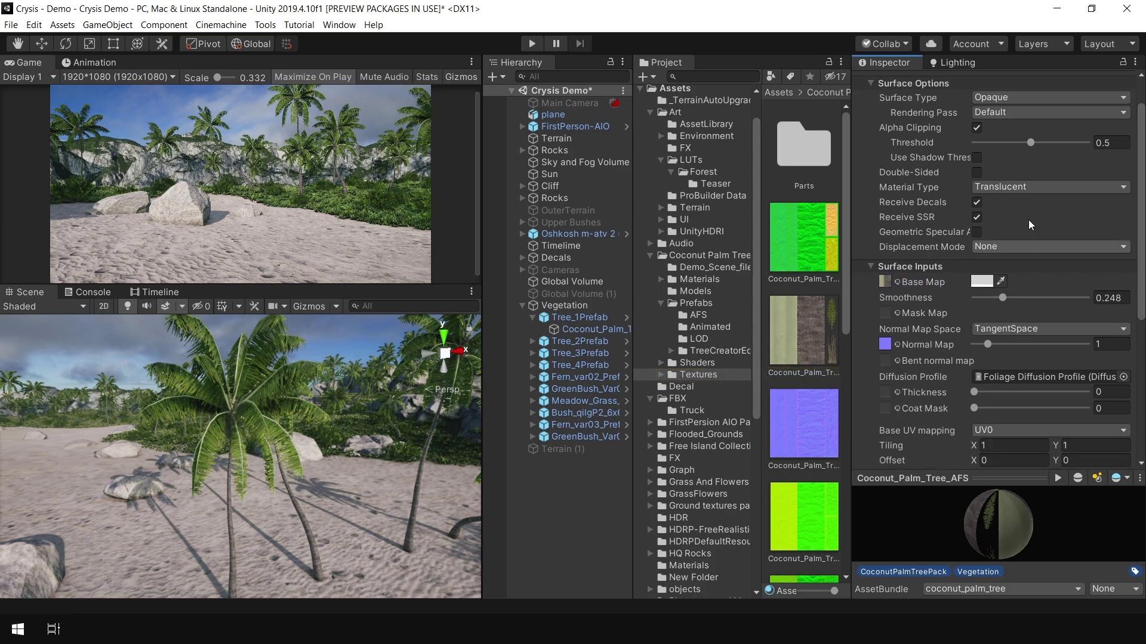
# Switch the Coconut_Palm_Tree_AFS material type between Standard and Translucent to compare the backlit palm leaves, ending on Translucent
pyautogui.click(1015, 188)
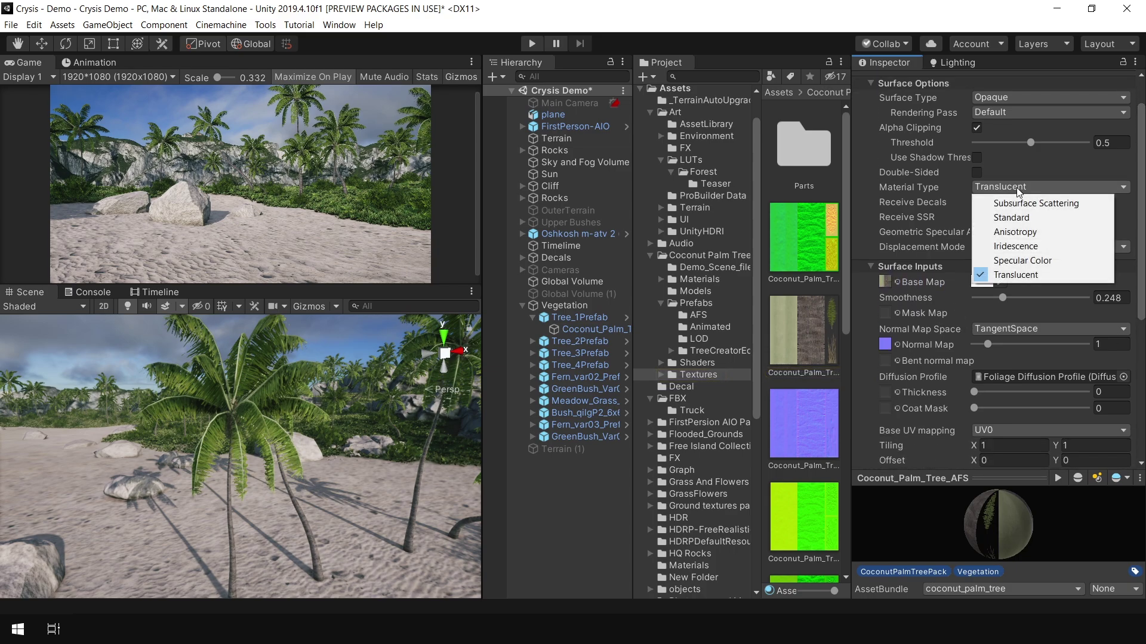
pyautogui.click(1029, 218)
pyautogui.click(1008, 192)
pyautogui.click(1031, 278)
pyautogui.moveTo(244, 427); pyautogui.dragTo(280, 406, button='right')
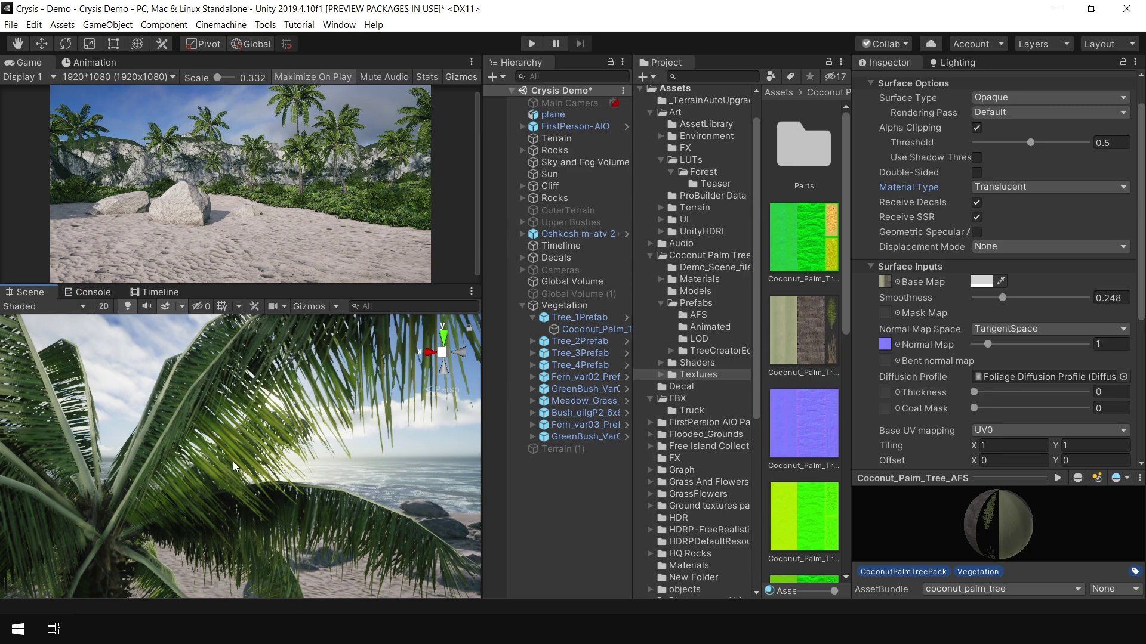
pyautogui.click(1017, 190)
pyautogui.click(1034, 219)
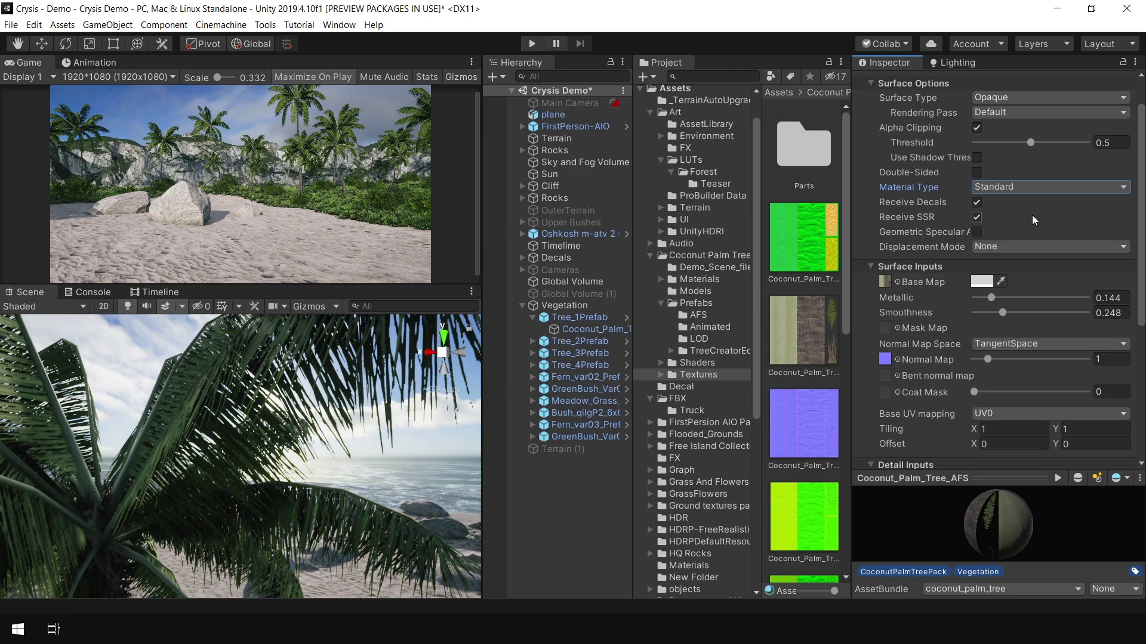
pyautogui.click(991, 186)
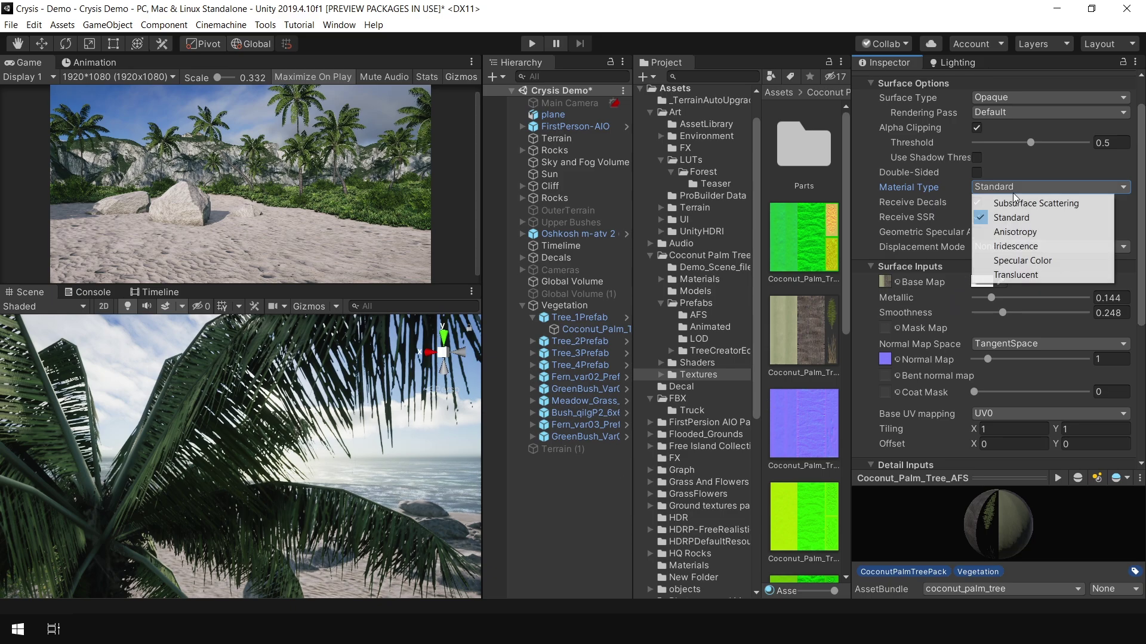
pyautogui.click(1033, 276)
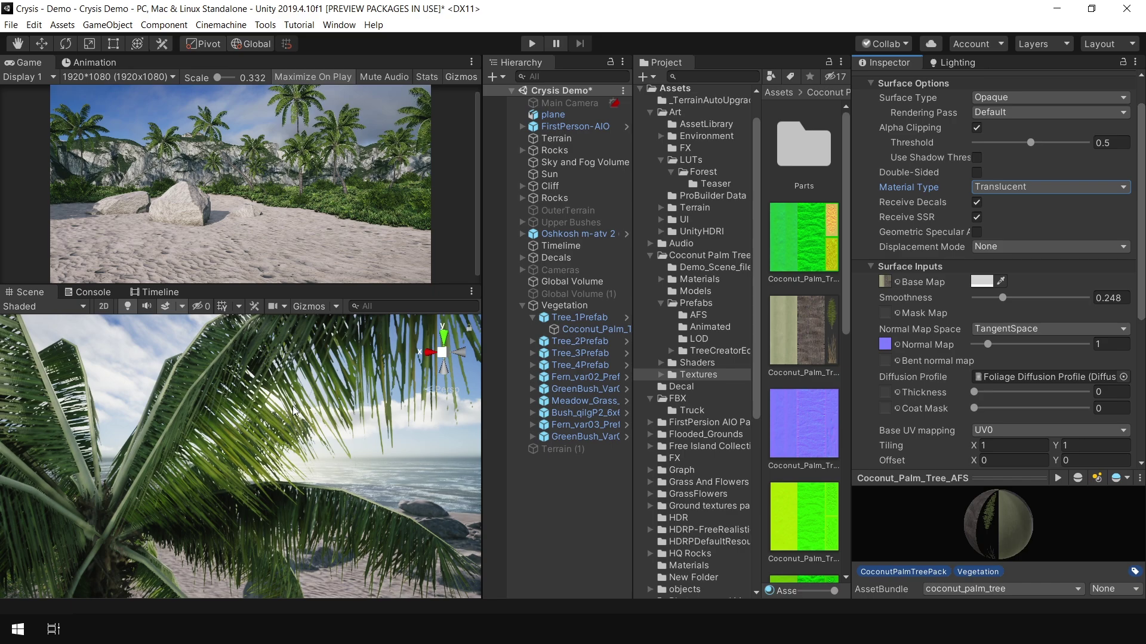
pyautogui.hotkey('shift', 'space')
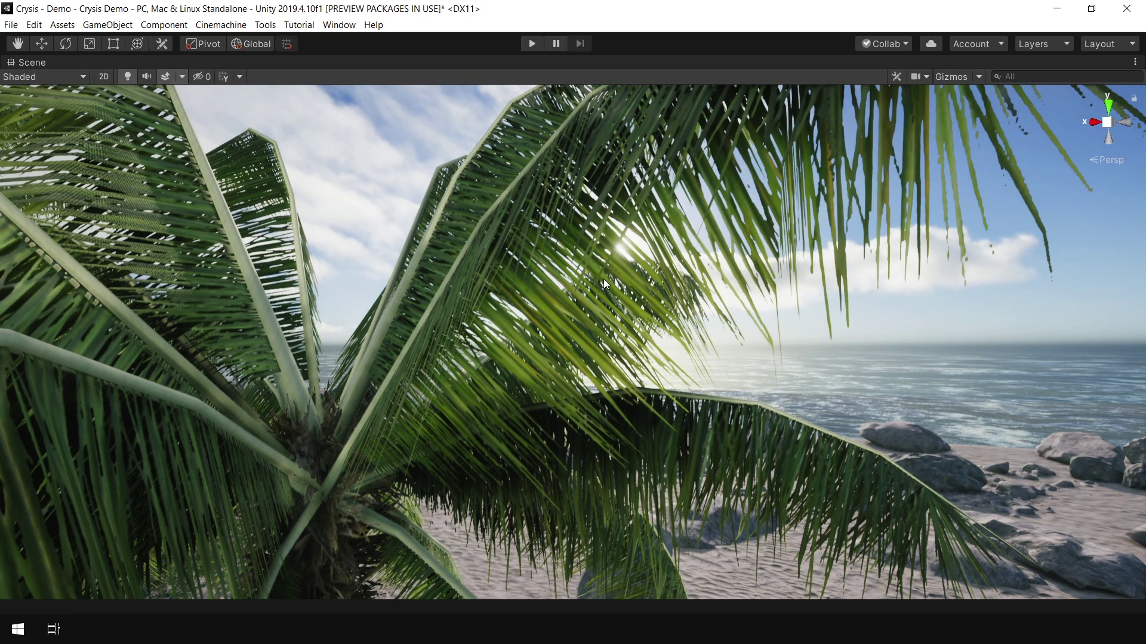
pyautogui.hotkey('shift', 'space')
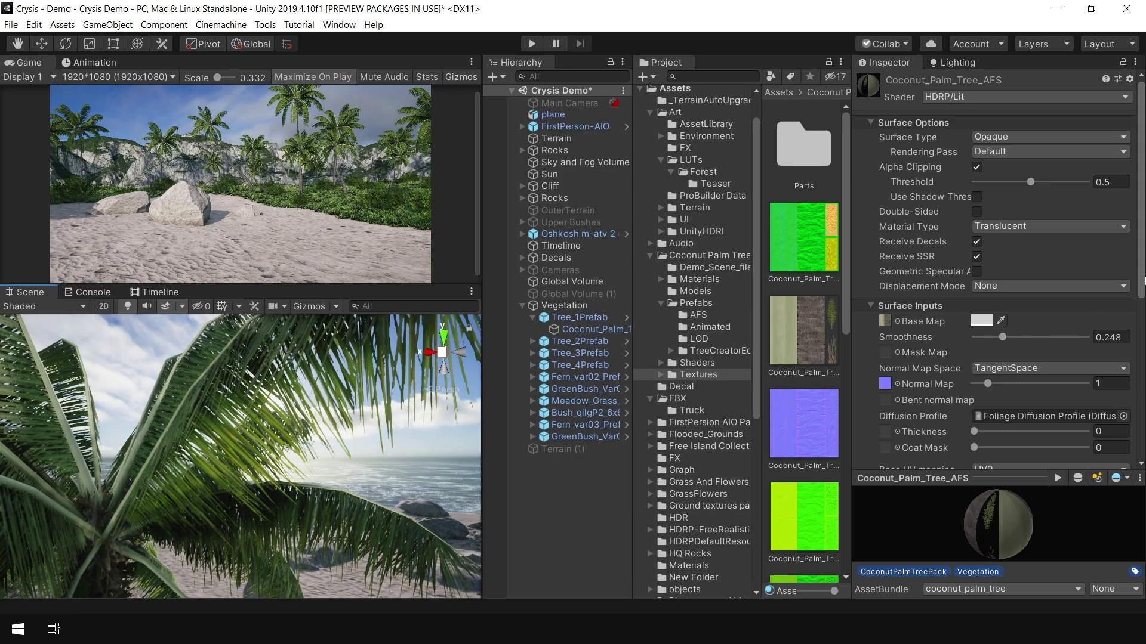
# Locate the diffusion profile assets used by the palm material and the Meadow_Grass_01_Low_BakedWind material
pyautogui.scroll(-3, 990, 268)
pyautogui.click(1044, 339)
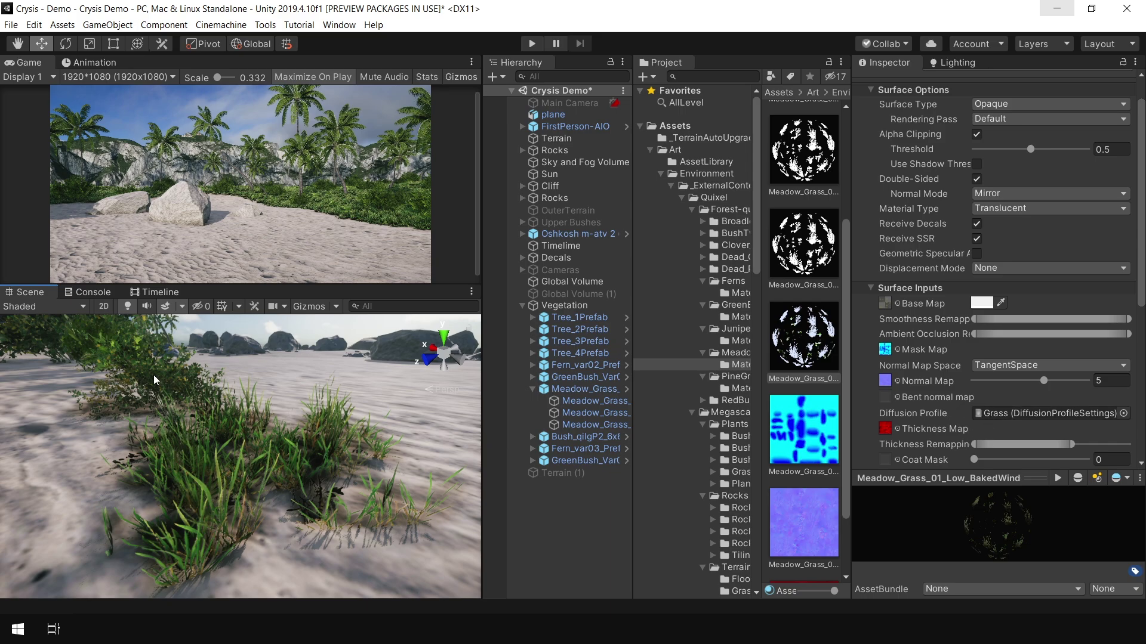
pyautogui.click(1099, 413)
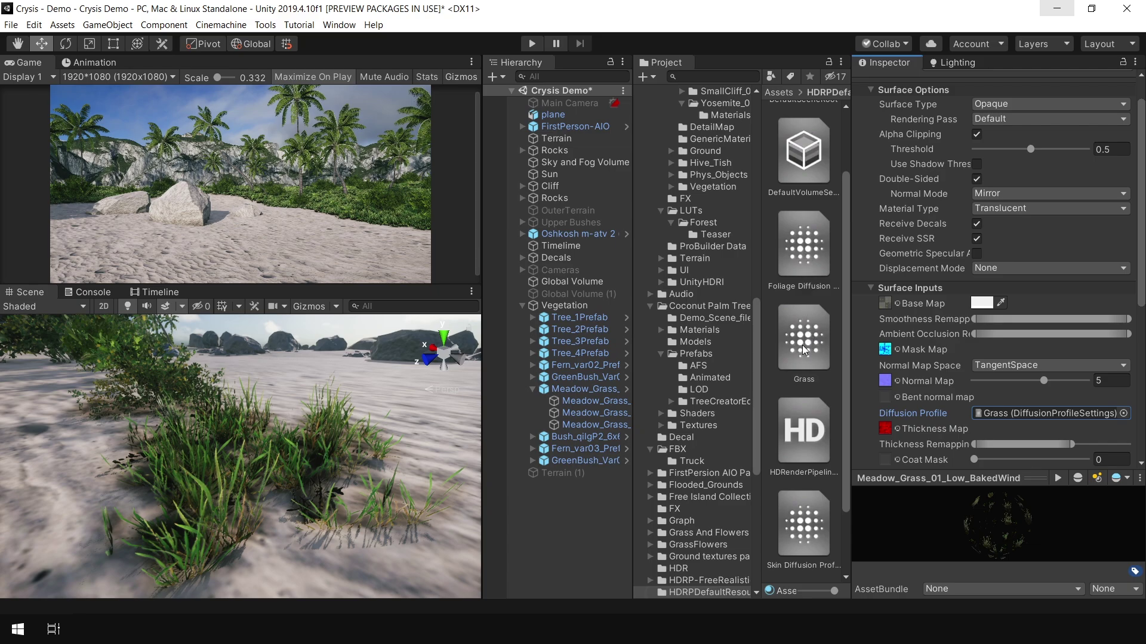
# Try the Foliage Diffusion Profile and None as the meadow grass material's diffusion profile, comparing the grass each time, and reassign Grass
pyautogui.moveTo(801, 257); pyautogui.dragTo(1001, 421)
pyautogui.moveTo(812, 339); pyautogui.dragTo(1010, 414)
pyautogui.click(1124, 414)
pyautogui.click(526, 132)
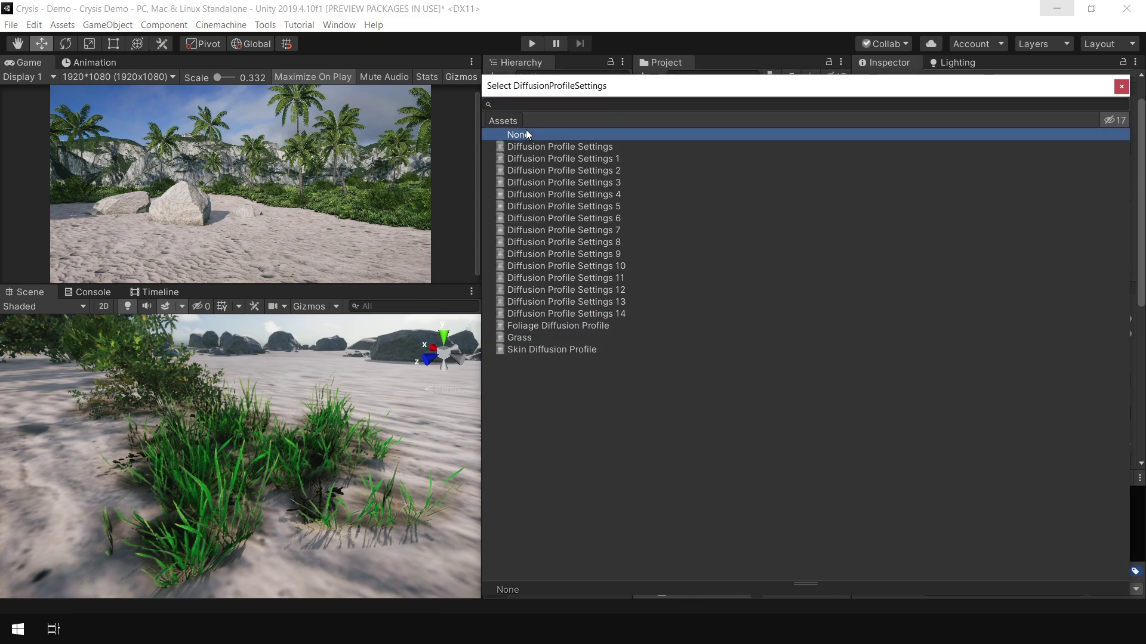
pyautogui.click(1121, 86)
pyautogui.moveTo(301, 490); pyautogui.dragTo(319, 425, button='right')
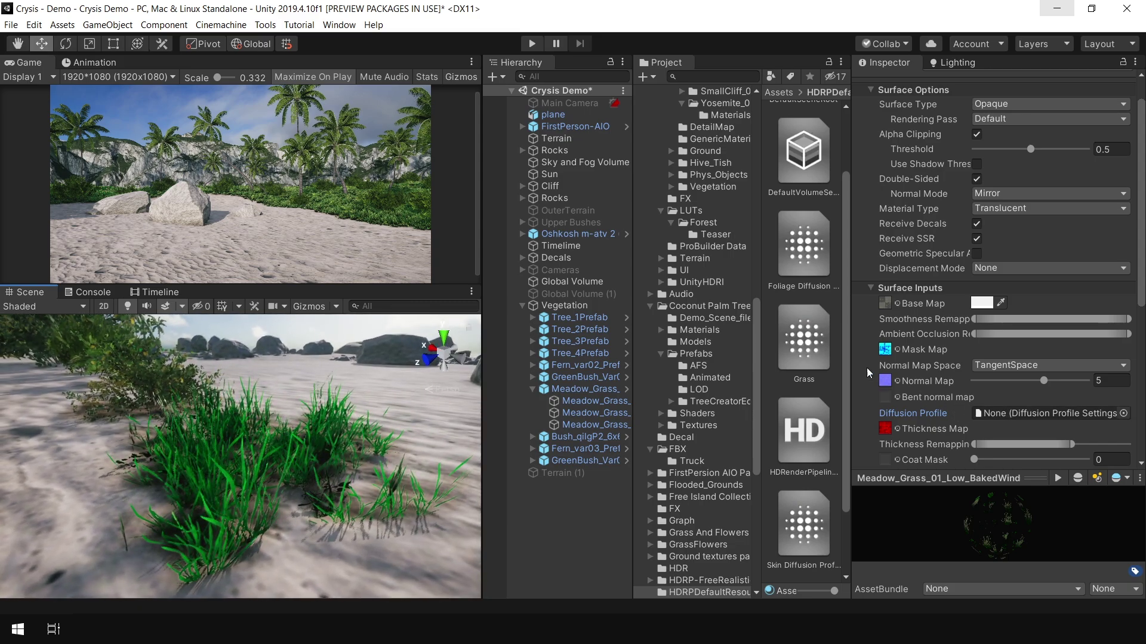
pyautogui.moveTo(805, 344); pyautogui.dragTo(995, 417)
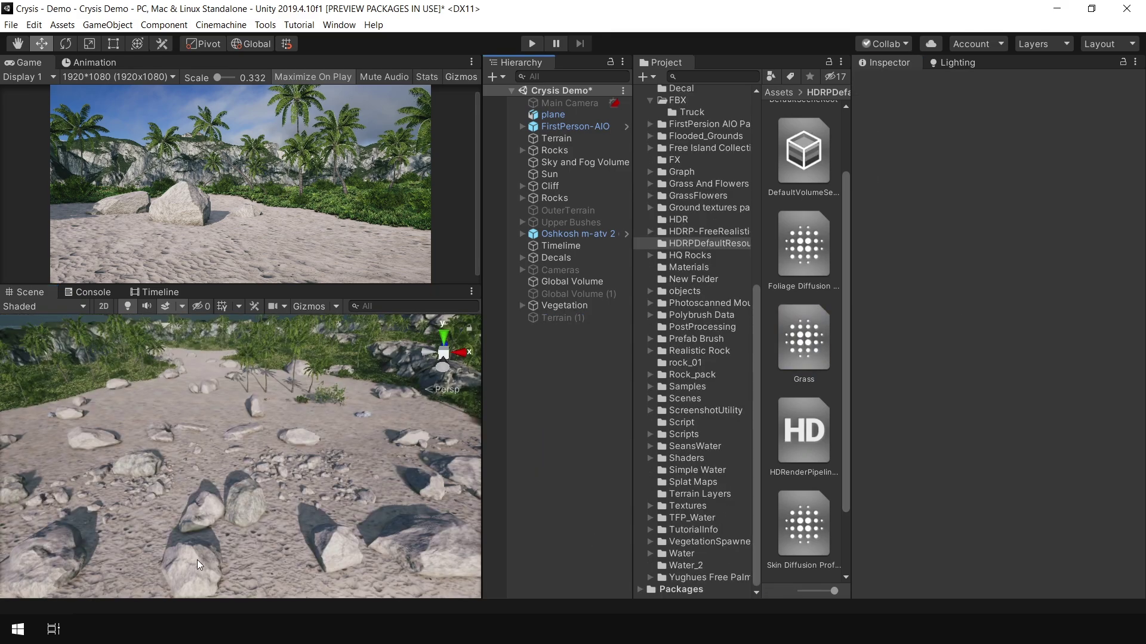
# Inspect the Rock_2_v3 (2) beach rock's components and look up the available render pipeline commands
pyautogui.click(197, 560)
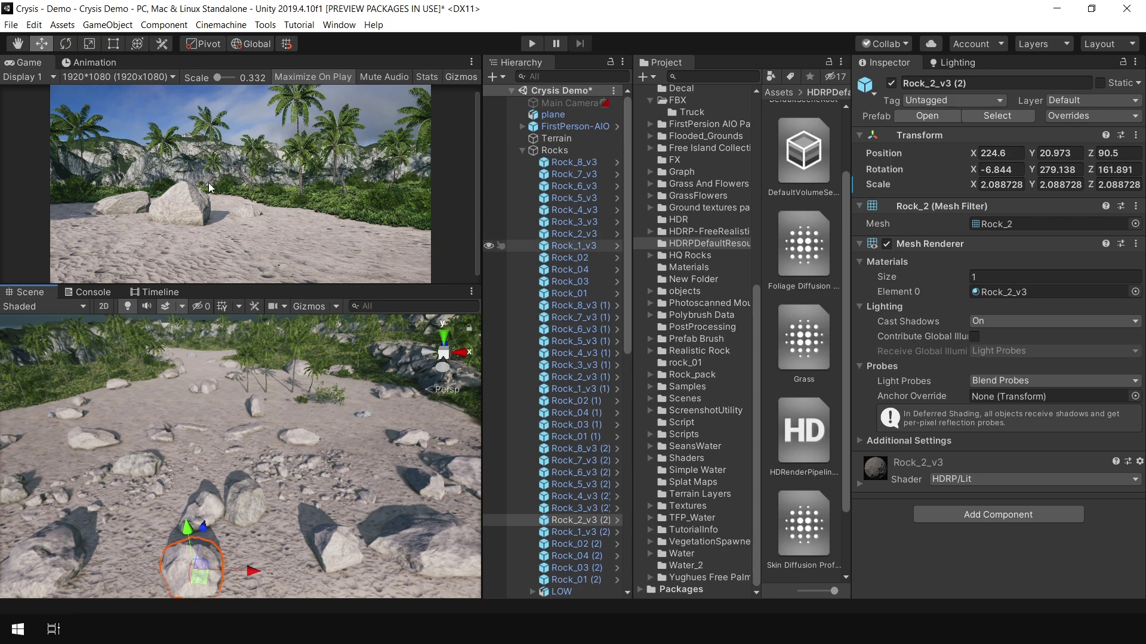
pyautogui.click(34, 25)
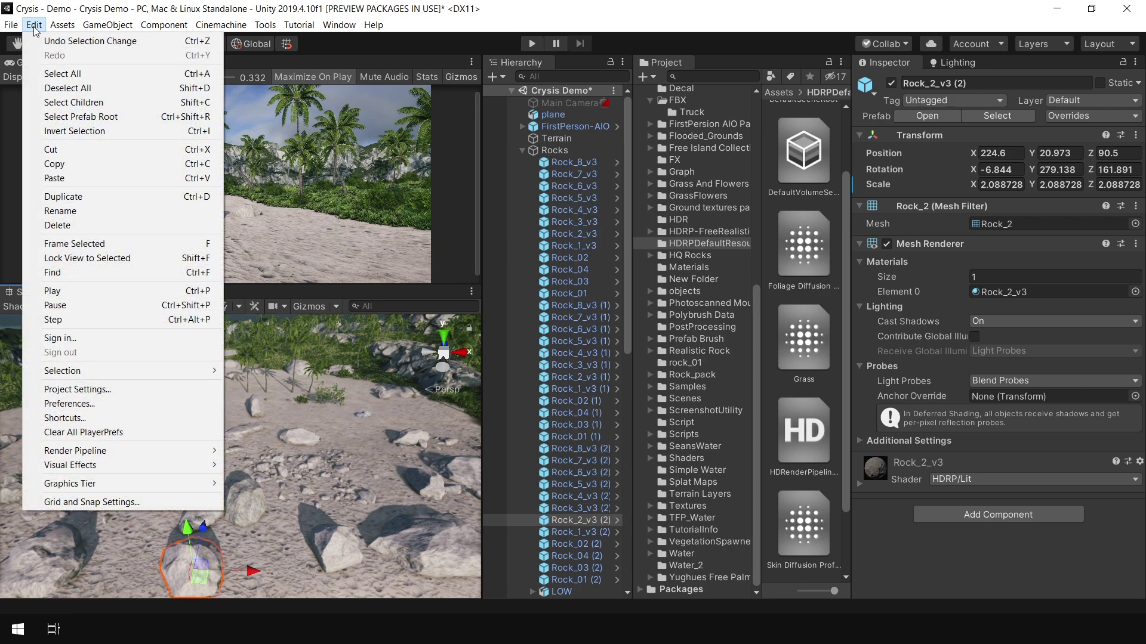
pyautogui.moveTo(137, 450)
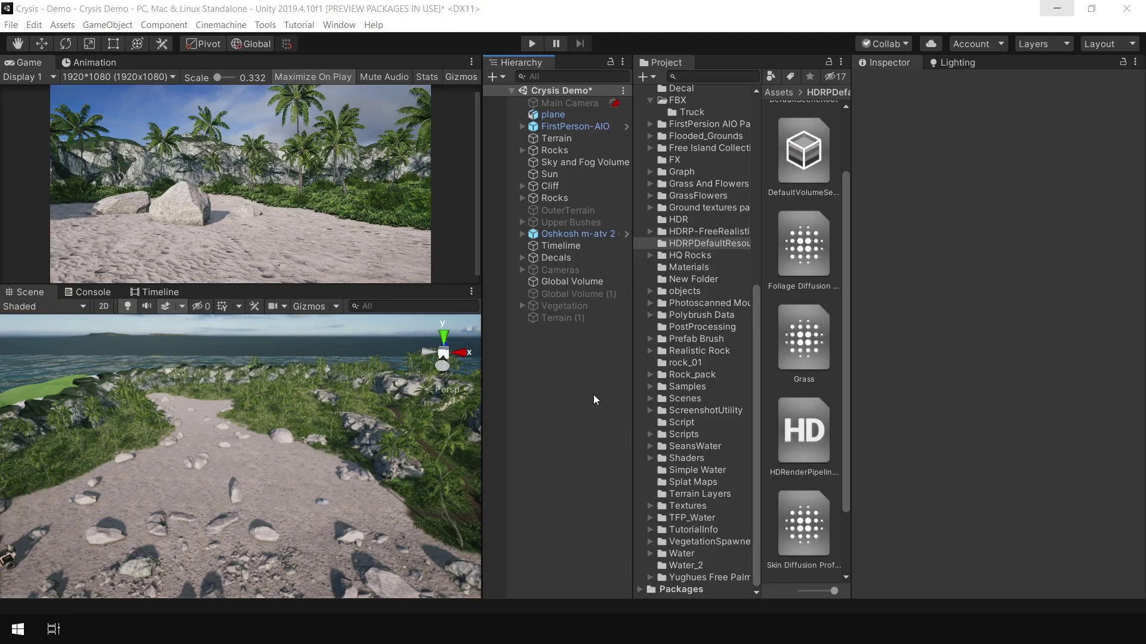
# Examine the Terrain object's settings for basic terrain, tree and detail objects, grass wind, mesh resolution and texture resolutions
pyautogui.click(570, 143)
pyautogui.click(1048, 210)
pyautogui.scroll(-2, 1047, 210)
pyautogui.scroll(-8, 999, 334)
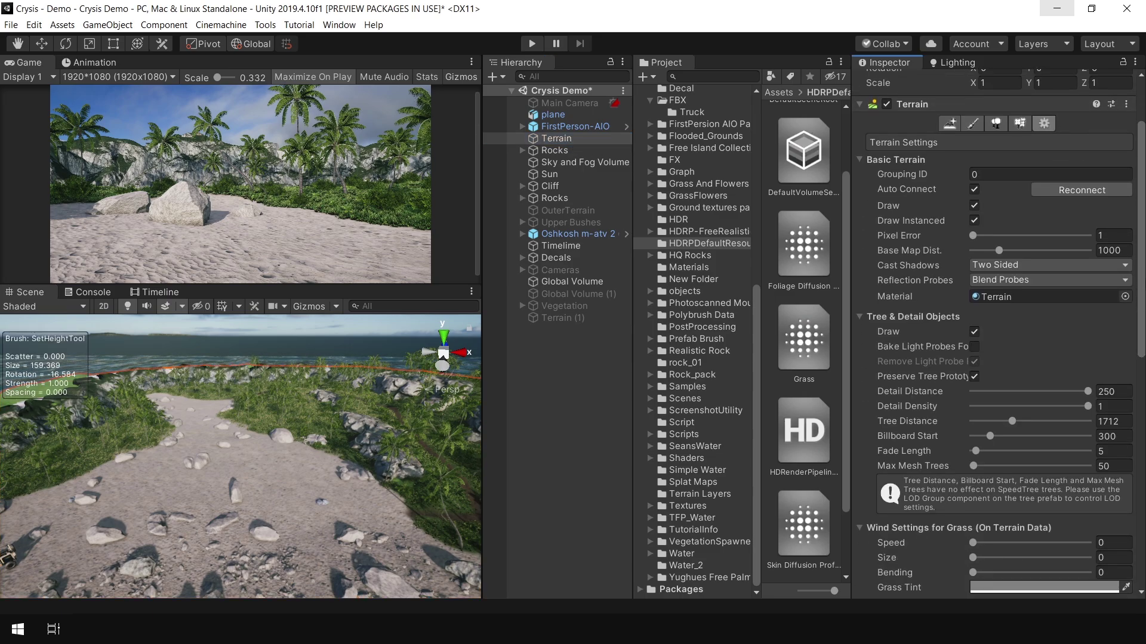
pyautogui.scroll(-3, 1023, 222)
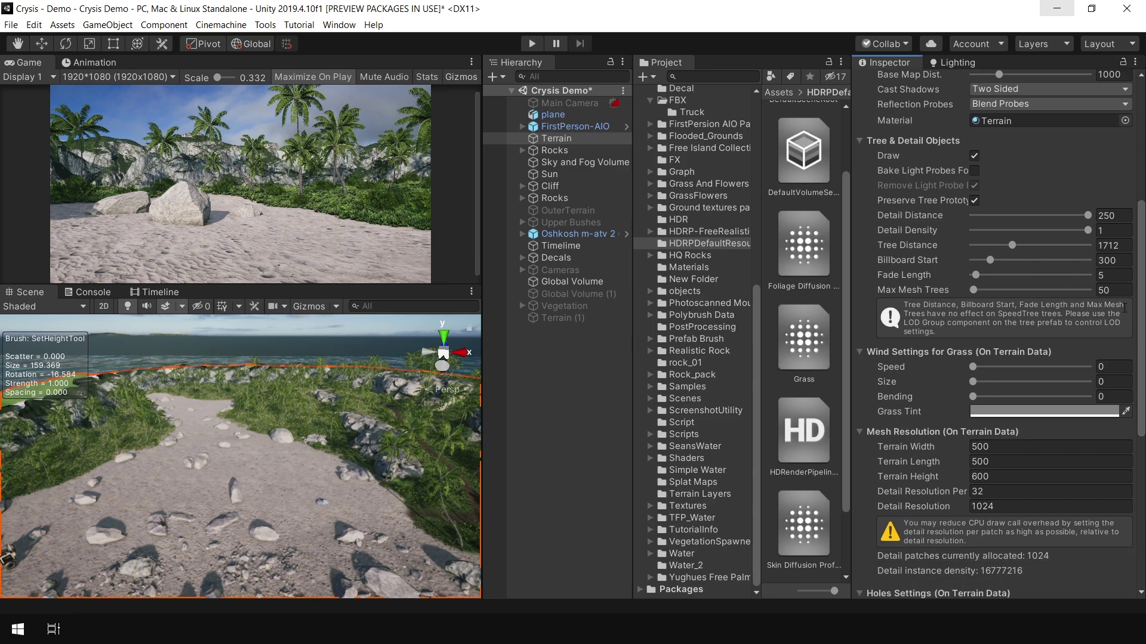
pyautogui.scroll(-16, 1144, 327)
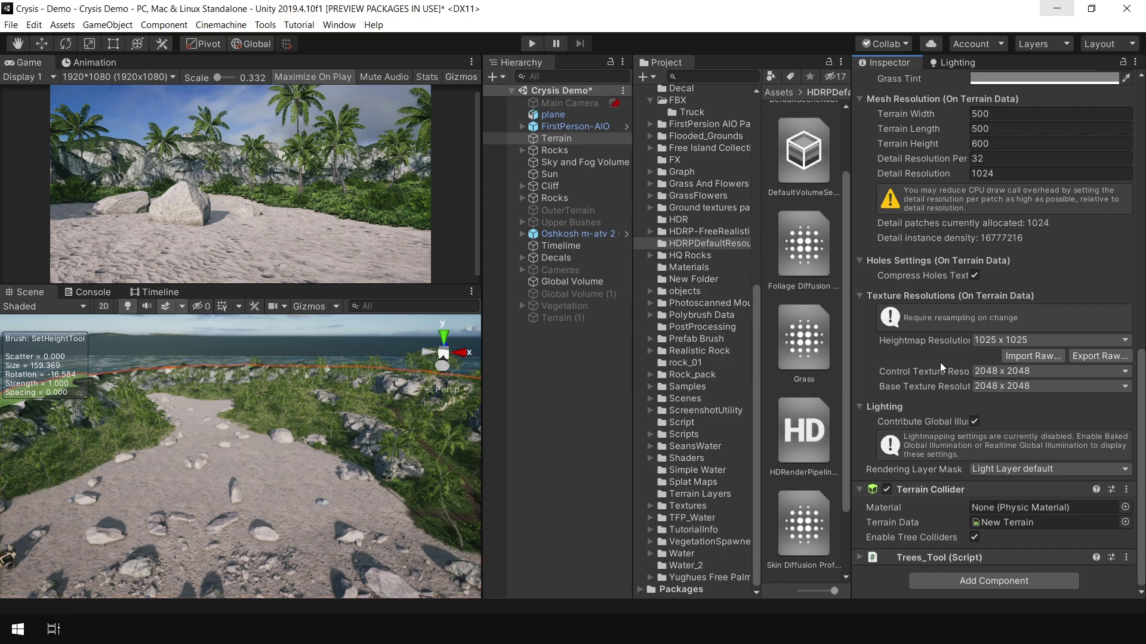
# Set the Terrain's paint tool to Paint Texture and examine its layer palette
pyautogui.click(578, 435)
pyautogui.click(572, 141)
pyautogui.click(964, 229)
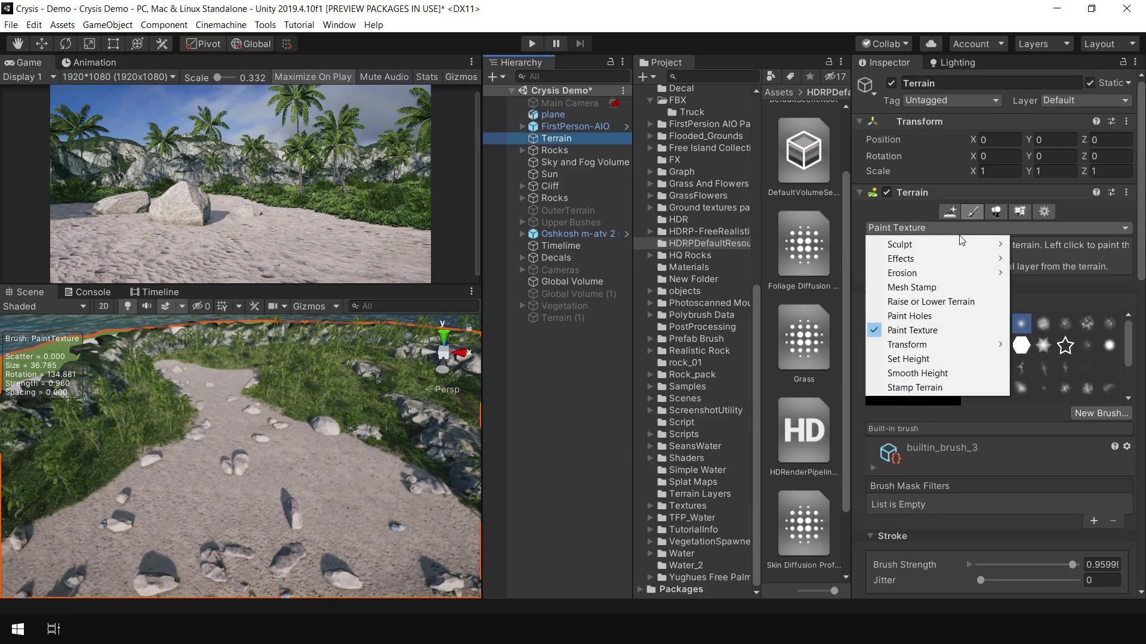
pyautogui.click(974, 327)
pyautogui.scroll(-10, 997, 334)
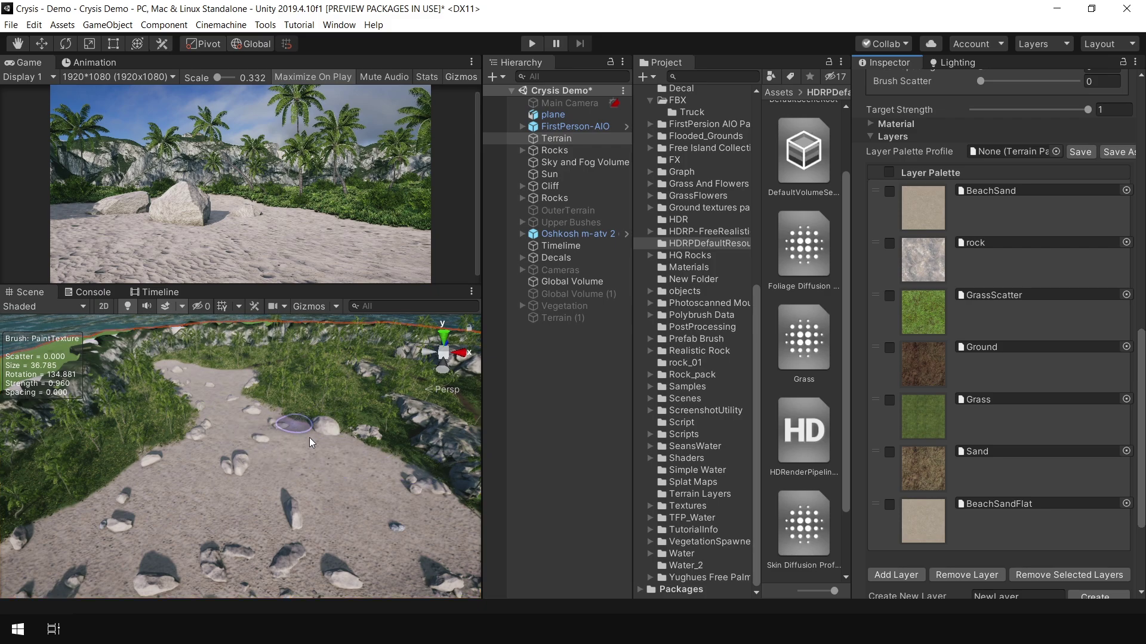
# Turn off the drawing of trees and detail objects on the Terrain
pyautogui.moveTo(1141, 357); pyautogui.dragTo(1141, 179)
pyautogui.click(1044, 122)
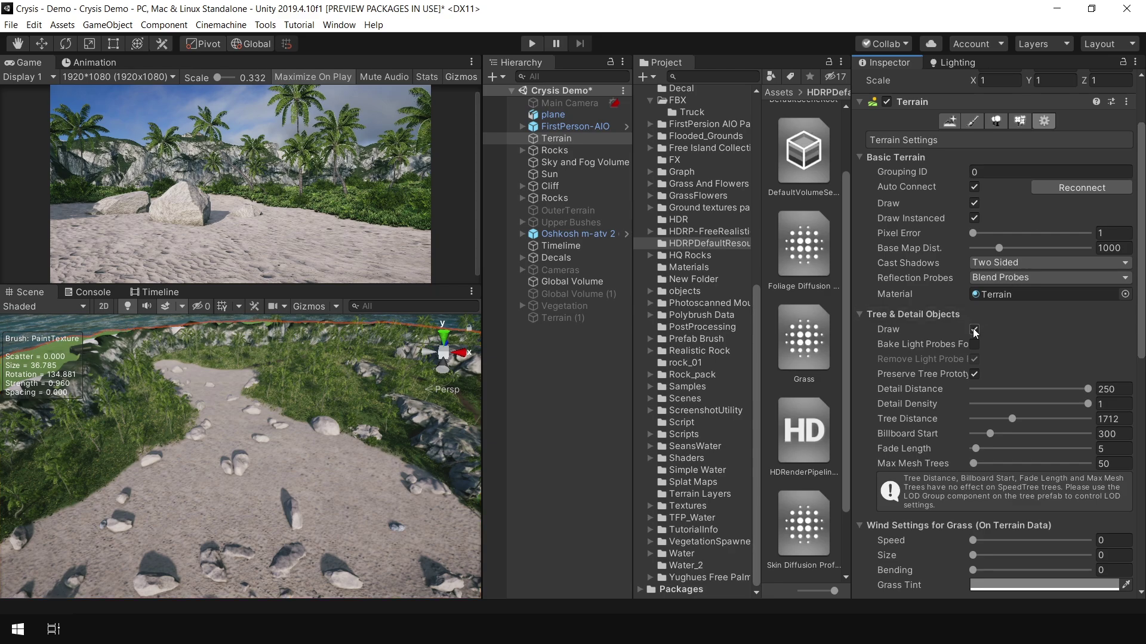
pyautogui.click(974, 329)
# Locate the BeachSand terrain layer asset from the paint palette and examine its texture maps, metallic, smoothness and tiling settings
pyautogui.click(973, 122)
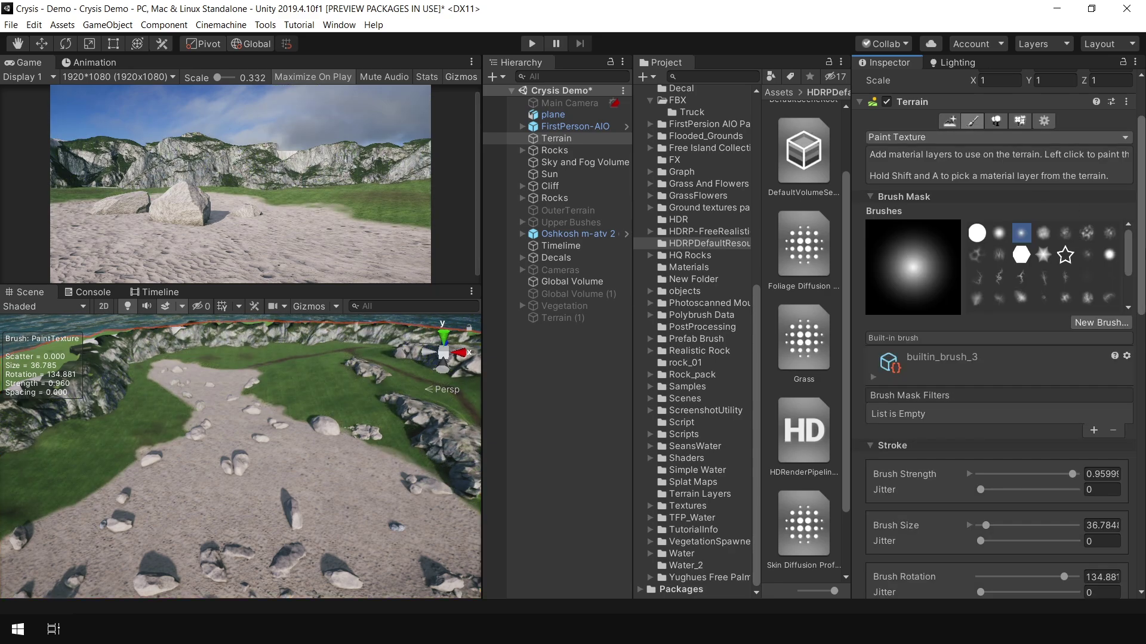
pyautogui.scroll(-14, 996, 334)
pyautogui.click(937, 242)
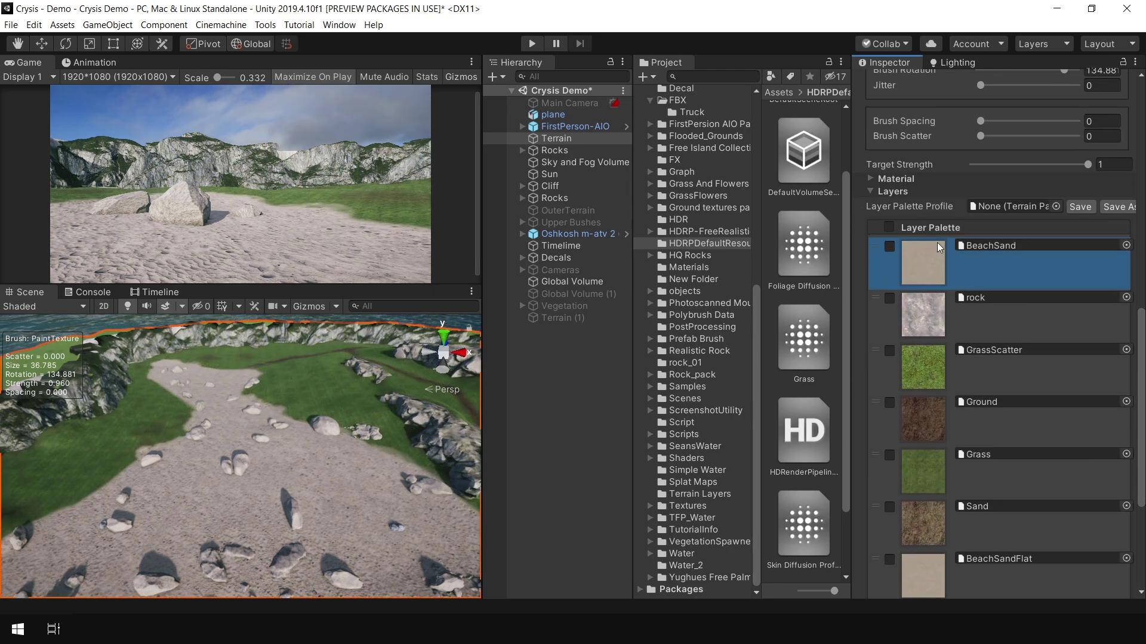
pyautogui.click(989, 247)
pyautogui.click(788, 159)
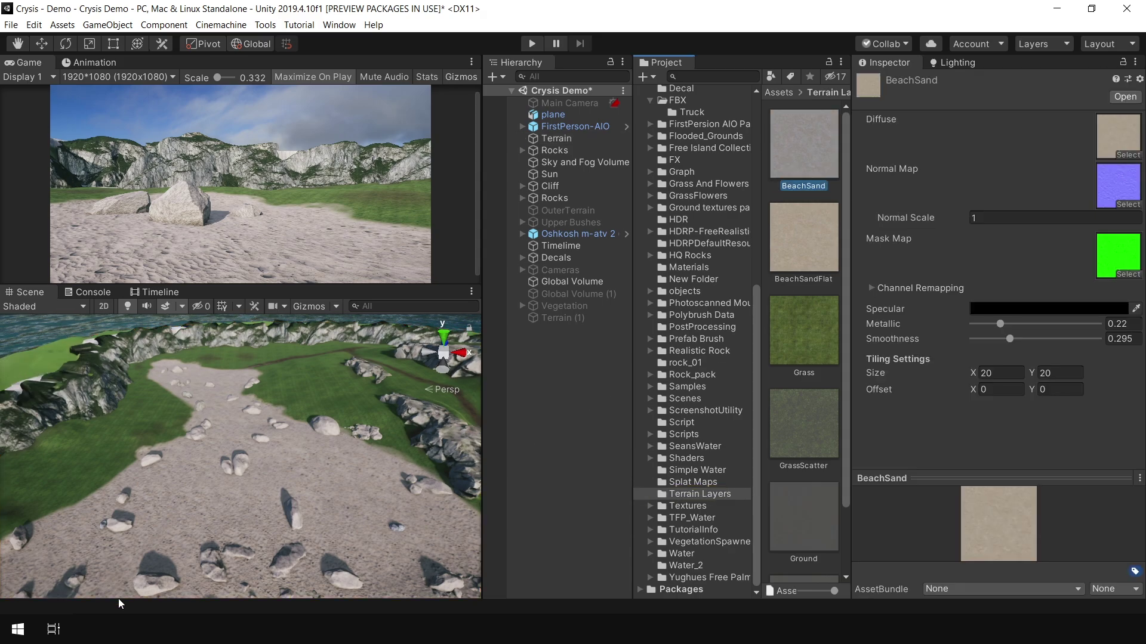
# Switch to the browser to view the beach textures on textures.com, and return to Unity to locate the BeachSand layer's mask map
pyautogui.hotkey('alt', 'Tab')
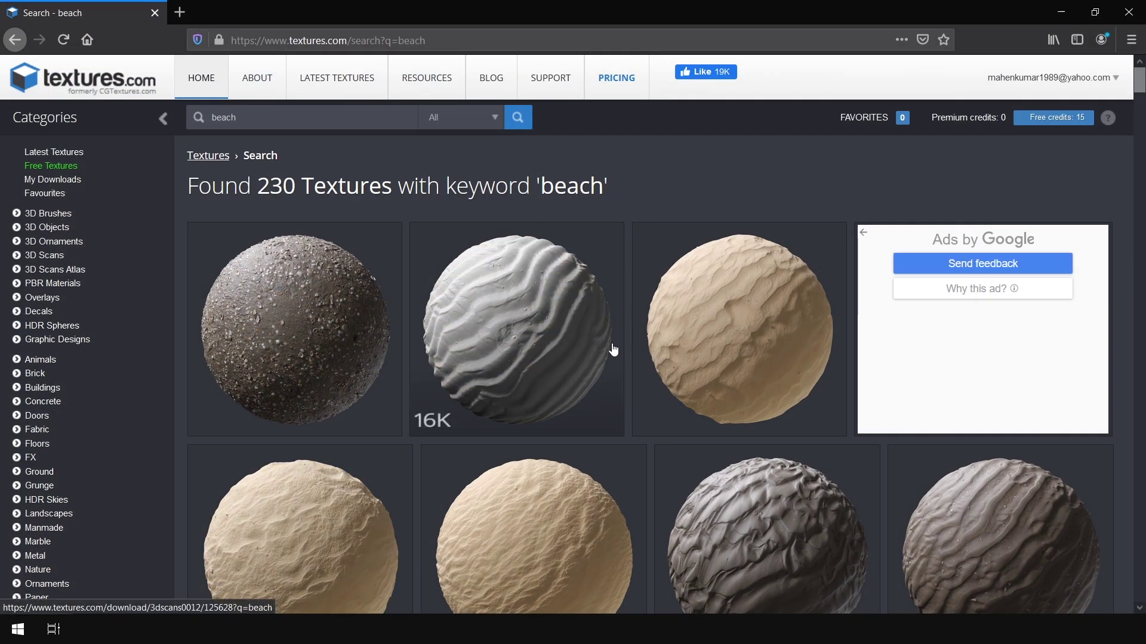
pyautogui.scroll(-2, 621, 343)
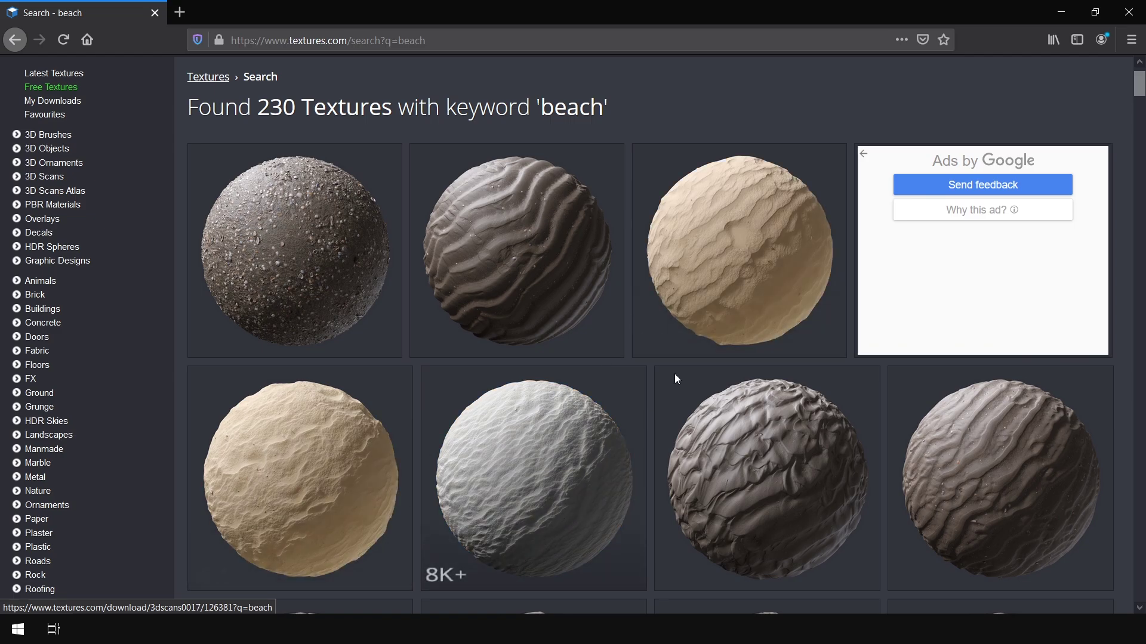
pyautogui.hotkey('alt', 'Tab')
pyautogui.click(1103, 236)
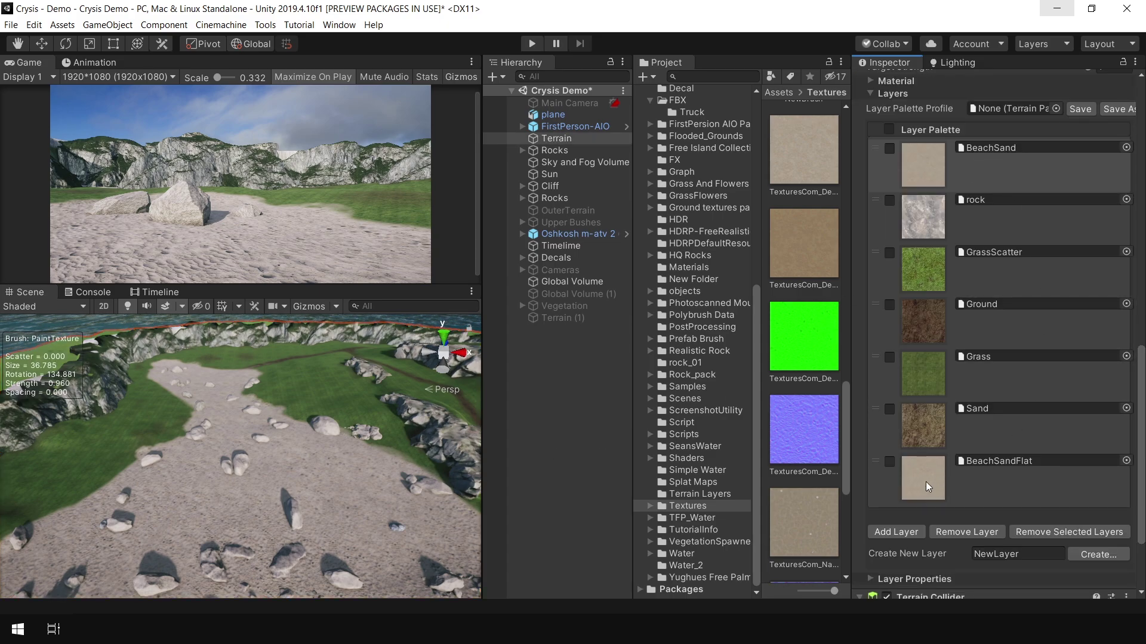
# Paint the BeachSandFlat layer over a patch of pitted beach sand near the grass edge
pyautogui.moveTo(382, 424); pyautogui.dragTo(177, 468, button='middle')
pyautogui.keyDown('alt'); pyautogui.moveTo(176, 467); pyautogui.dragTo(448, 463); pyautogui.keyUp('alt')
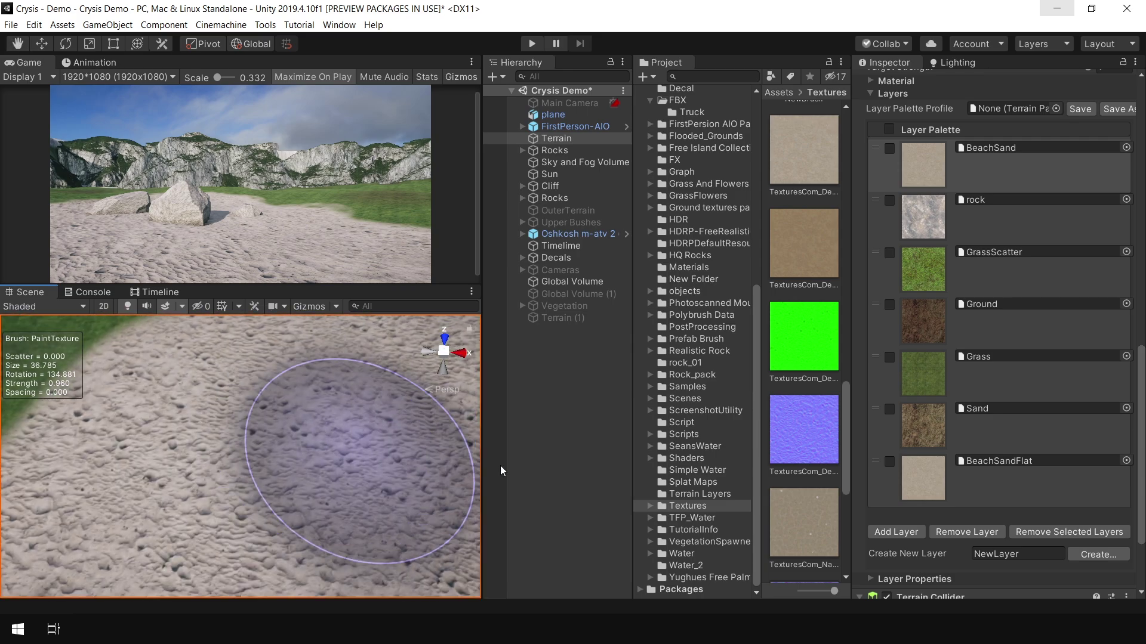
pyautogui.click(954, 471)
pyautogui.moveTo(317, 481); pyautogui.dragTo(355, 479)
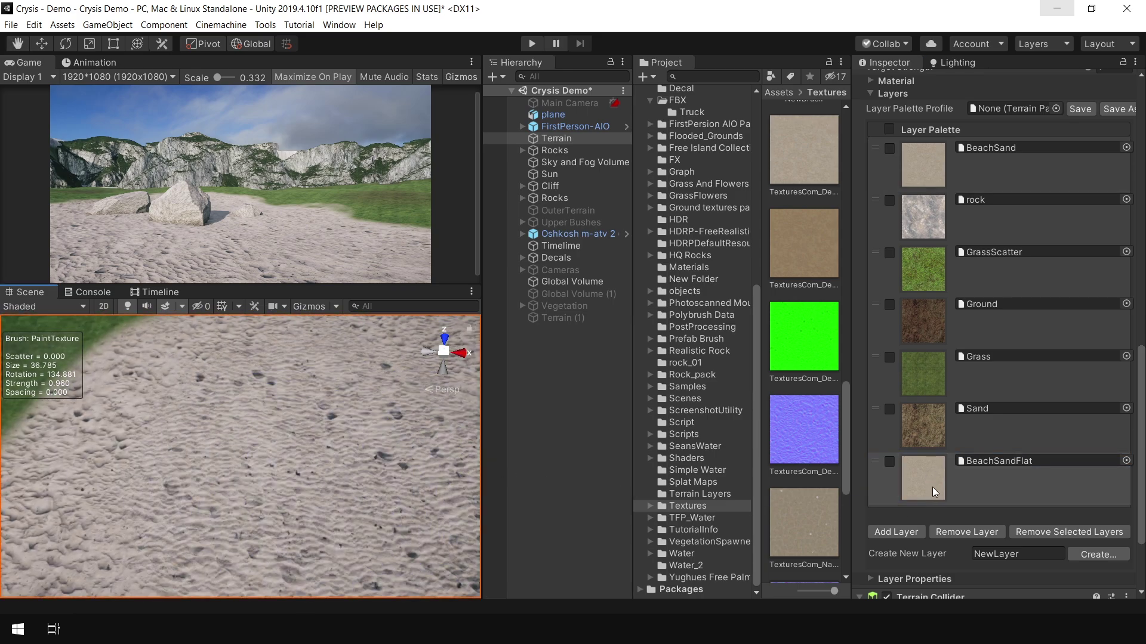
# Examine the BeachSandFlat layer's settings, locate its normal map texture, and inspect the painted sand up close
pyautogui.click(1001, 463)
pyautogui.click(811, 210)
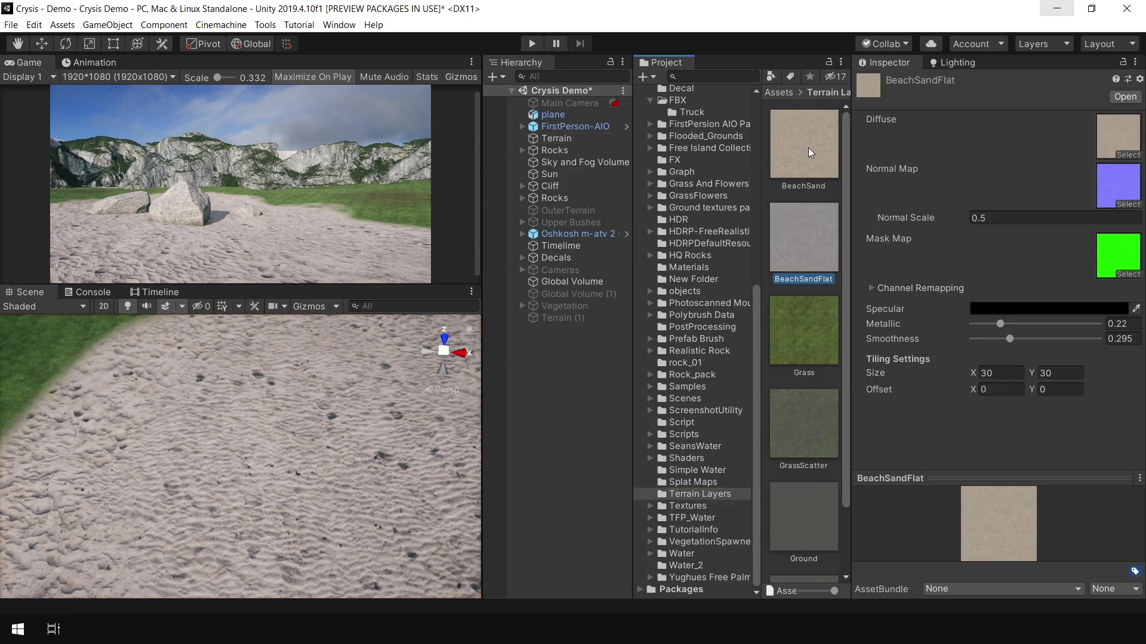
pyautogui.click(1126, 191)
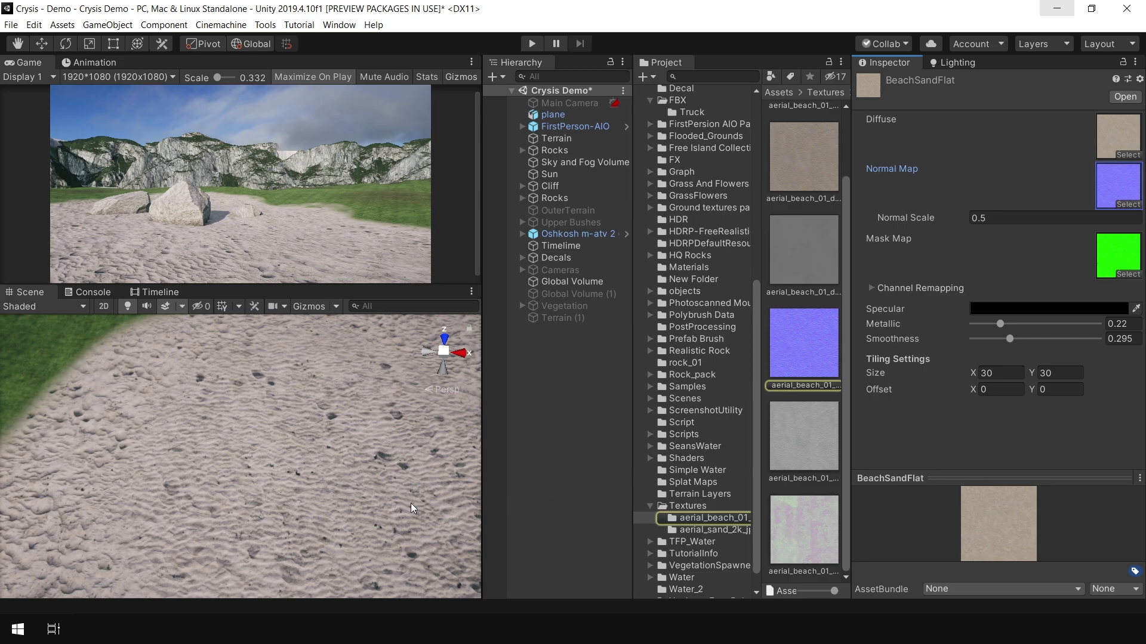
pyautogui.hotkey('shift', 'space')
pyautogui.scroll(5, 461, 402)
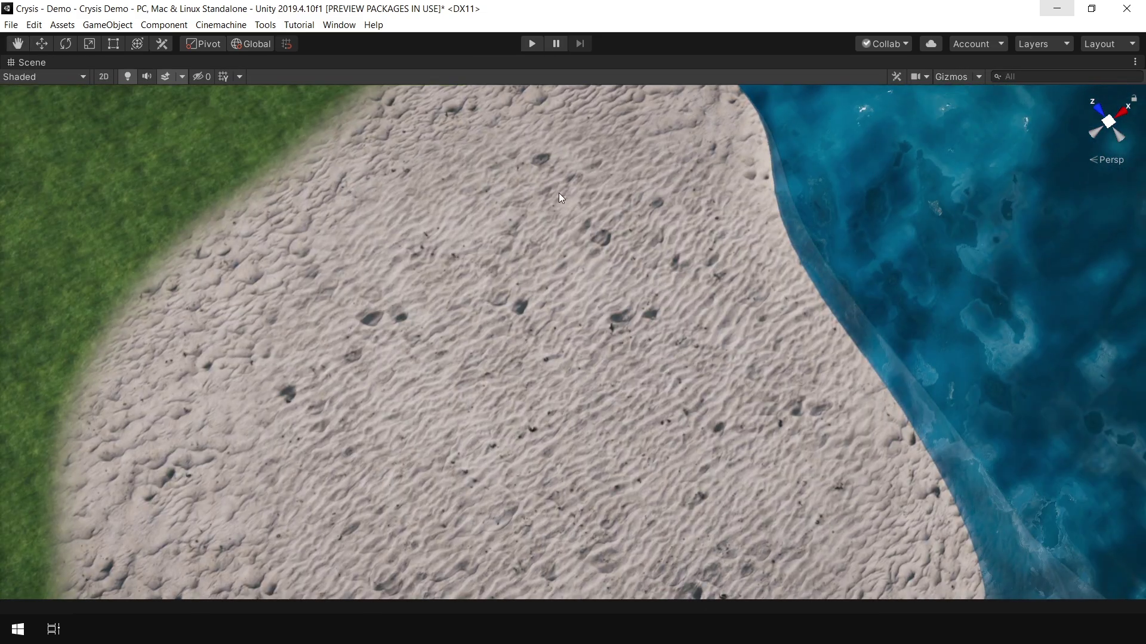
pyautogui.moveTo(559, 192); pyautogui.dragTo(596, 332, button='right')
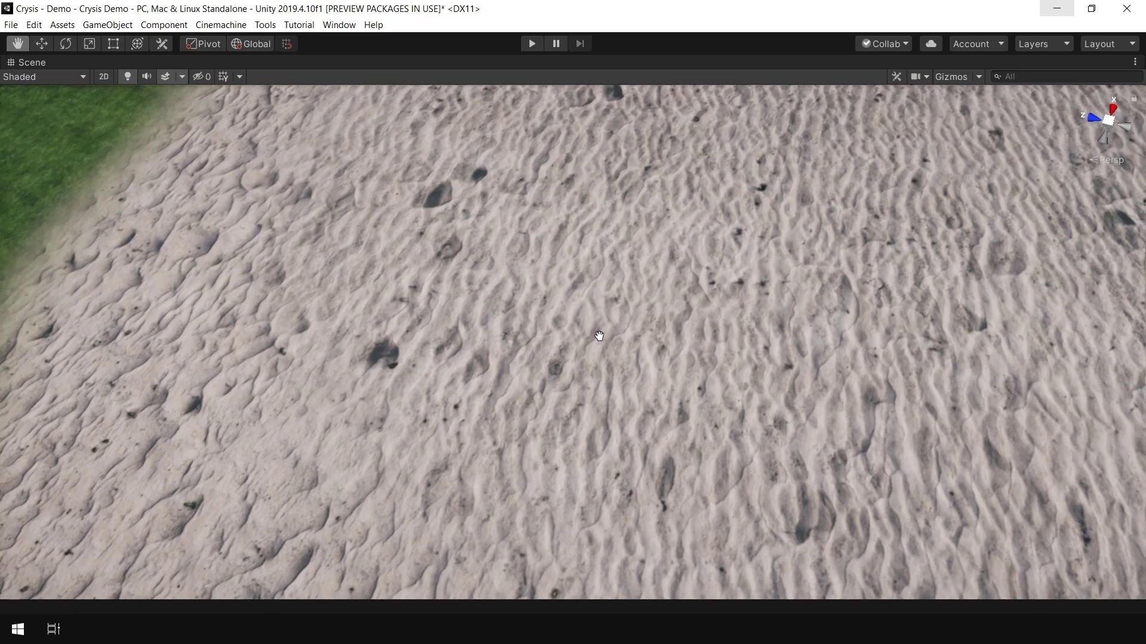
# Paint the BeachSand layer over part of the flat sand near the grass, using a brush size of 10.785
pyautogui.hotkey('shift', 'space')
pyautogui.click(278, 484)
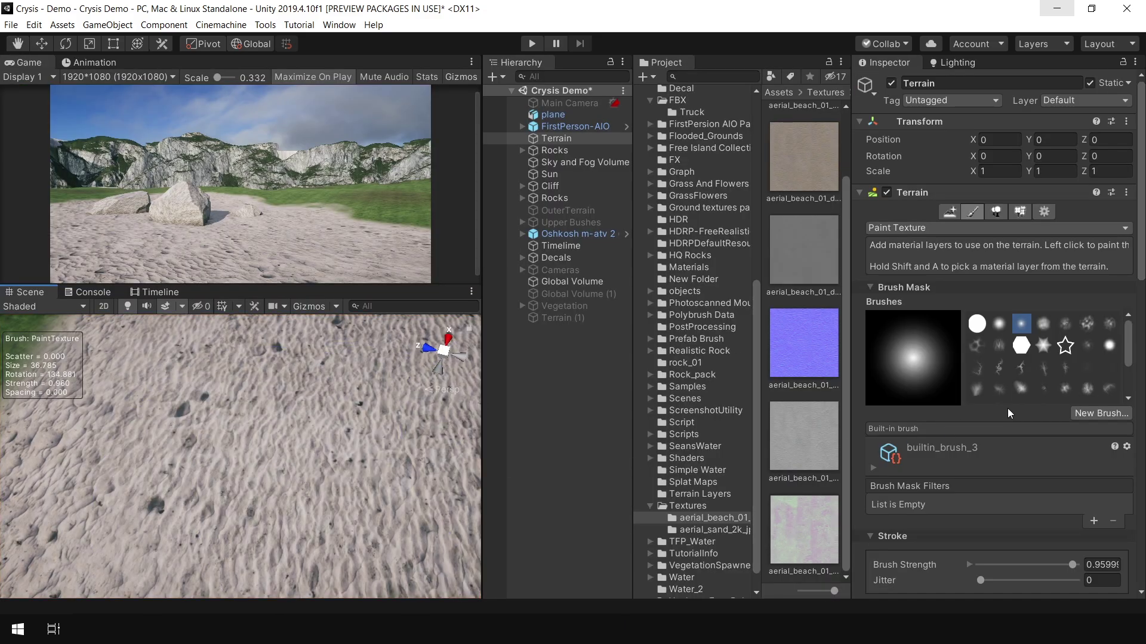
pyautogui.scroll(-10, 1141, 262)
pyautogui.click(915, 203)
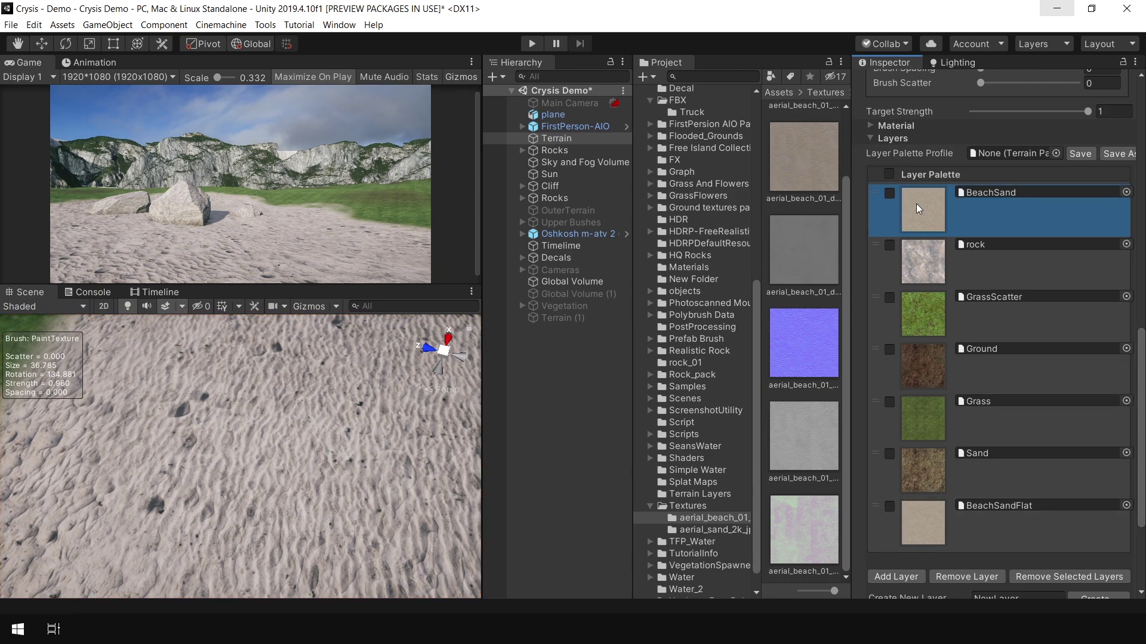
pyautogui.hotkey('shift', 'space')
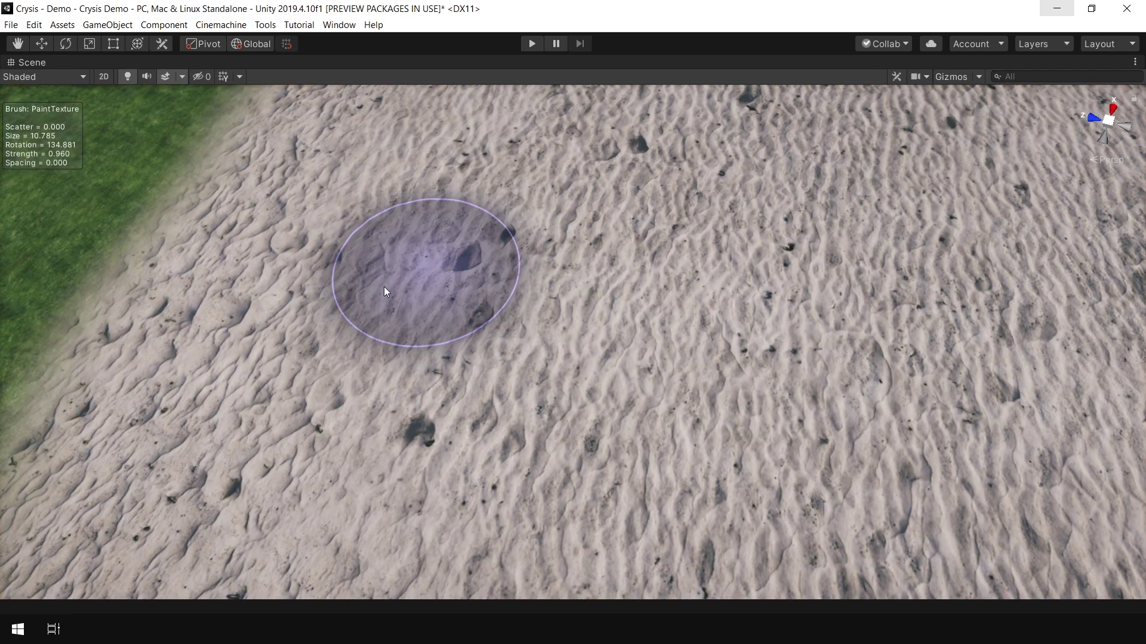
pyautogui.hotkey('shift', 'space')
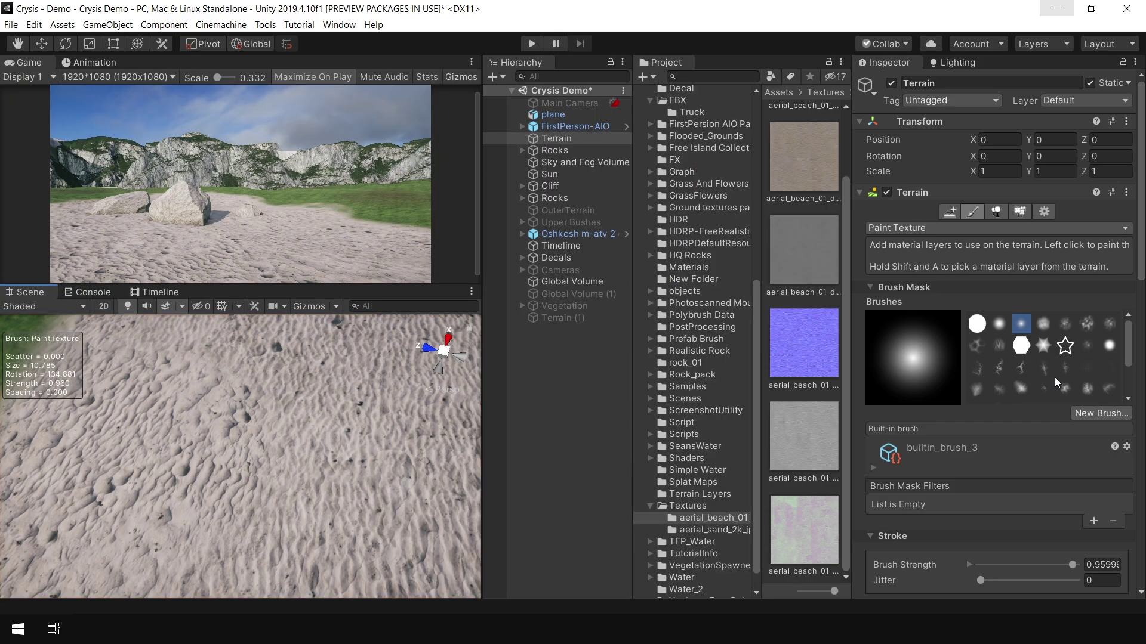
pyautogui.scroll(-5, 992, 447)
pyautogui.hotkey('shift', 'space')
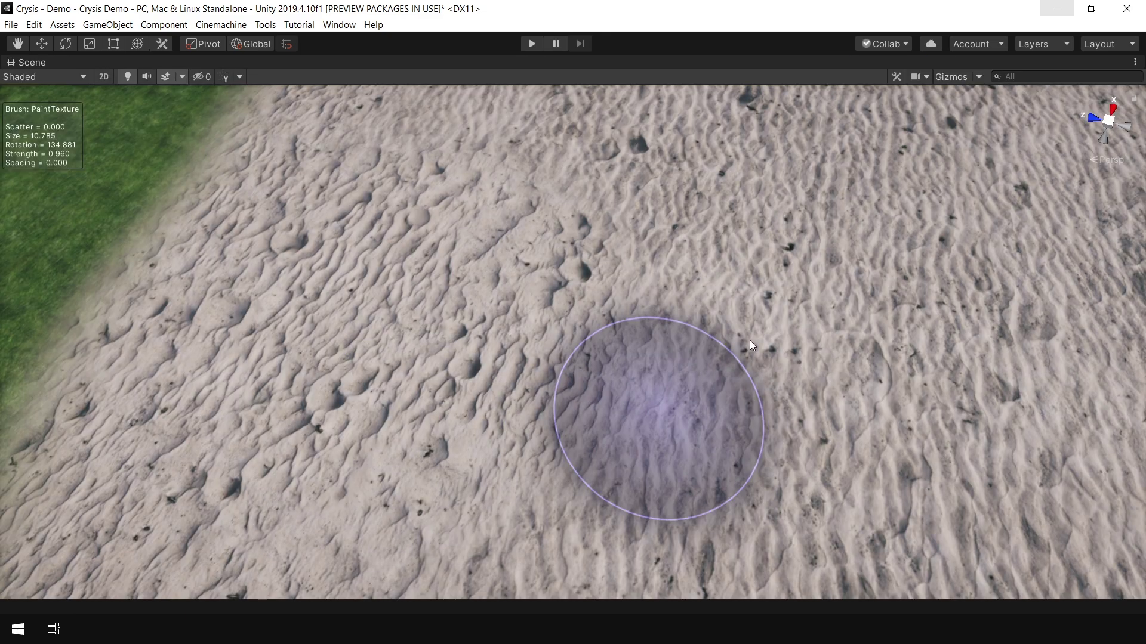
pyautogui.scroll(-5, 762, 449)
pyautogui.keyDown('alt'); pyautogui.moveTo(770, 417); pyautogui.dragTo(608, 362); pyautogui.keyUp('alt')
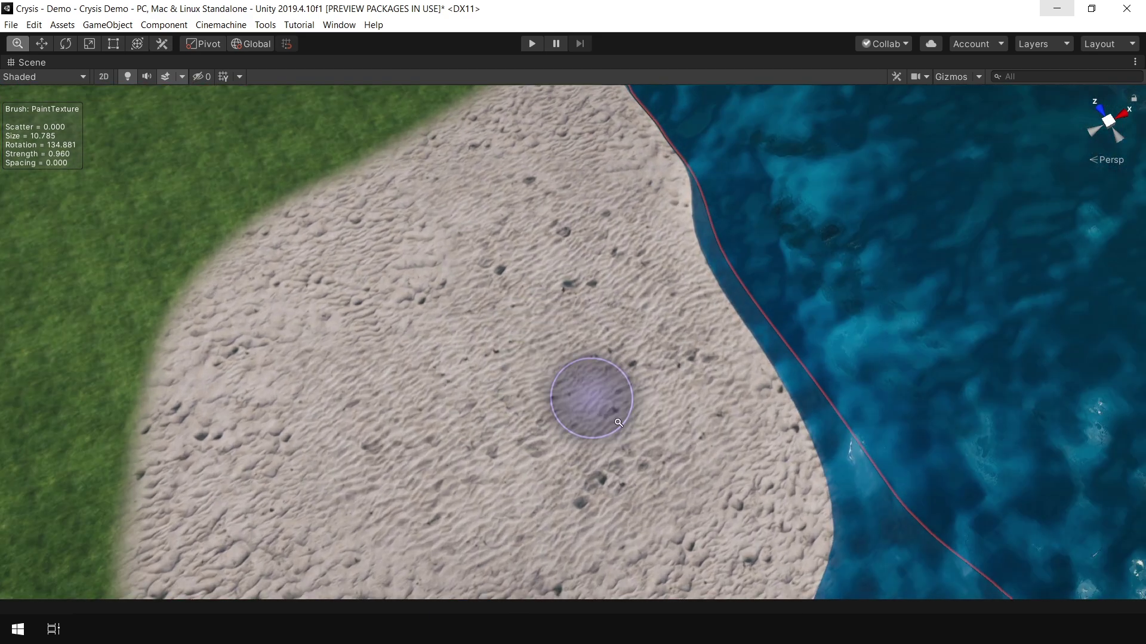
# Locate the Ground layer used for the dirt path, examine its diffuse texture, and open the ground textures folder
pyautogui.scroll(5, 636, 323)
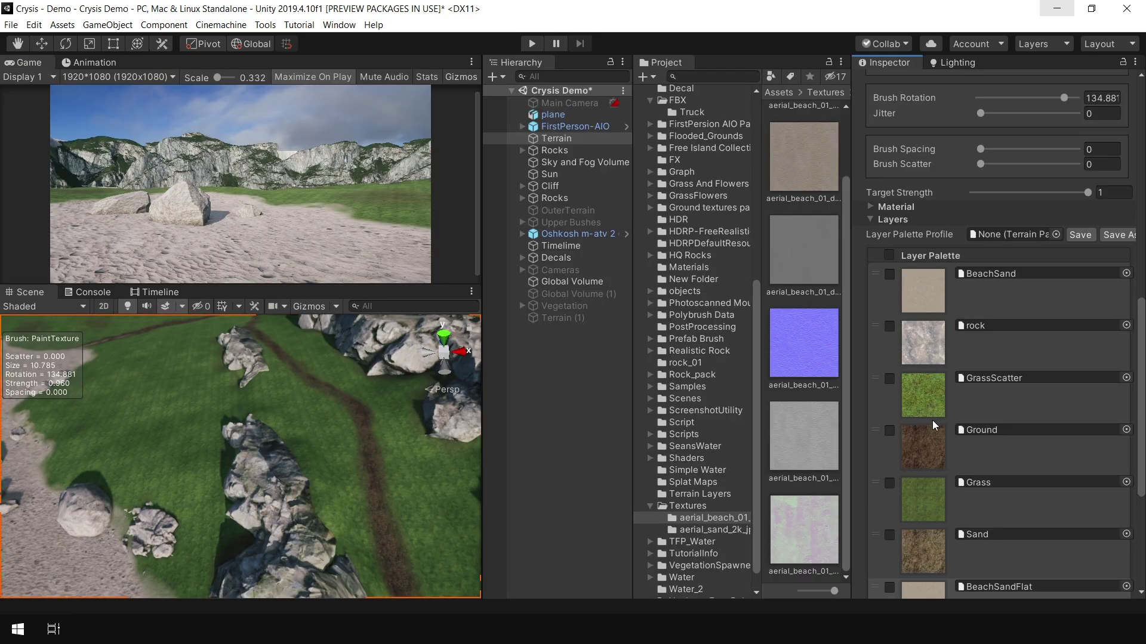
pyautogui.doubleClick(967, 432)
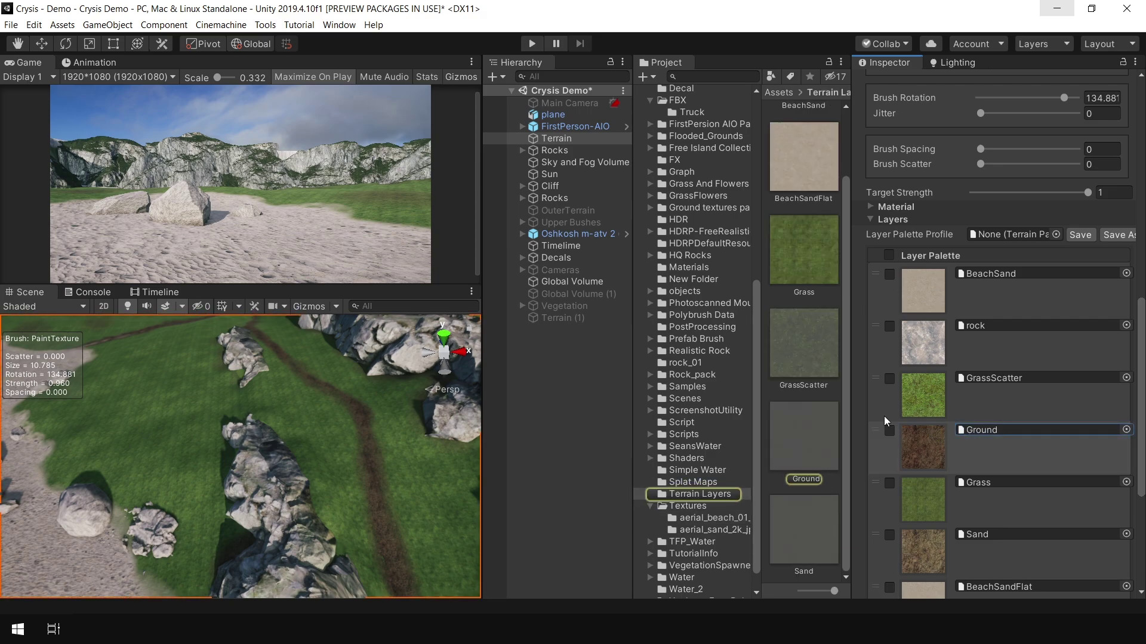
pyautogui.click(709, 209)
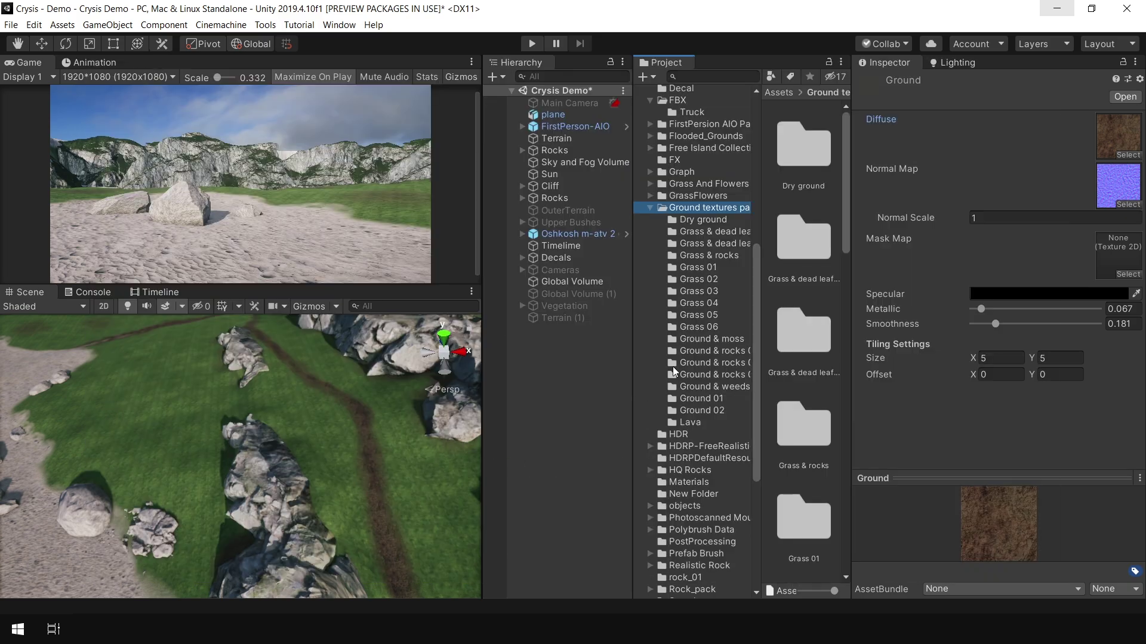
# Browse the Grass, Ground & rocks, Ground & weeds and dead leaves texture folders for terrain textures
pyautogui.click(704, 302)
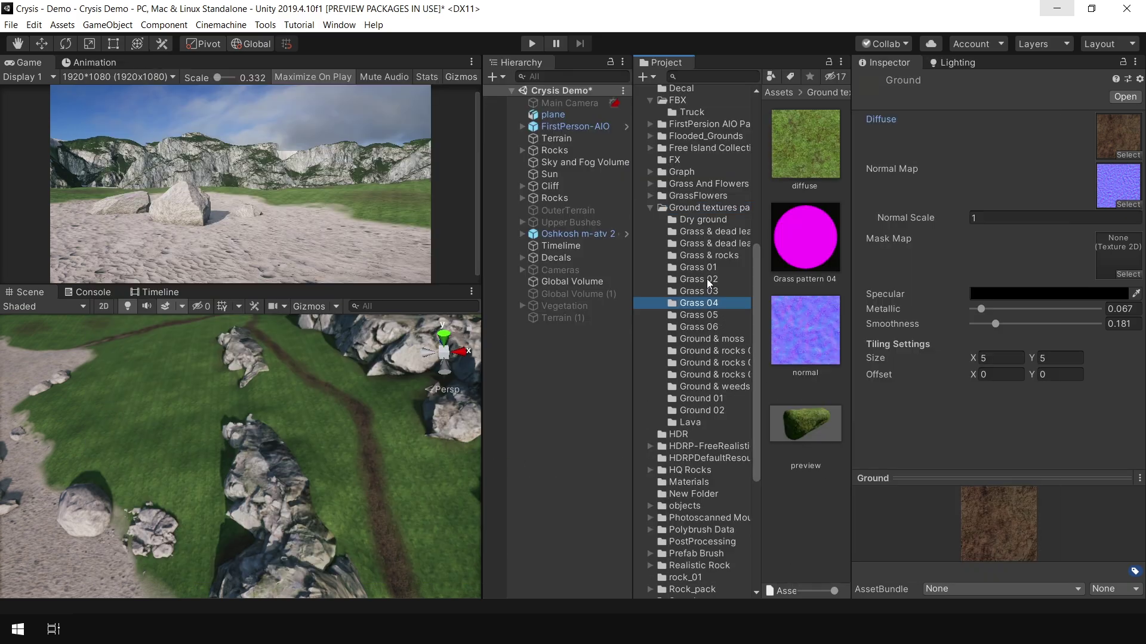
pyautogui.click(707, 279)
pyautogui.click(701, 315)
pyautogui.click(704, 351)
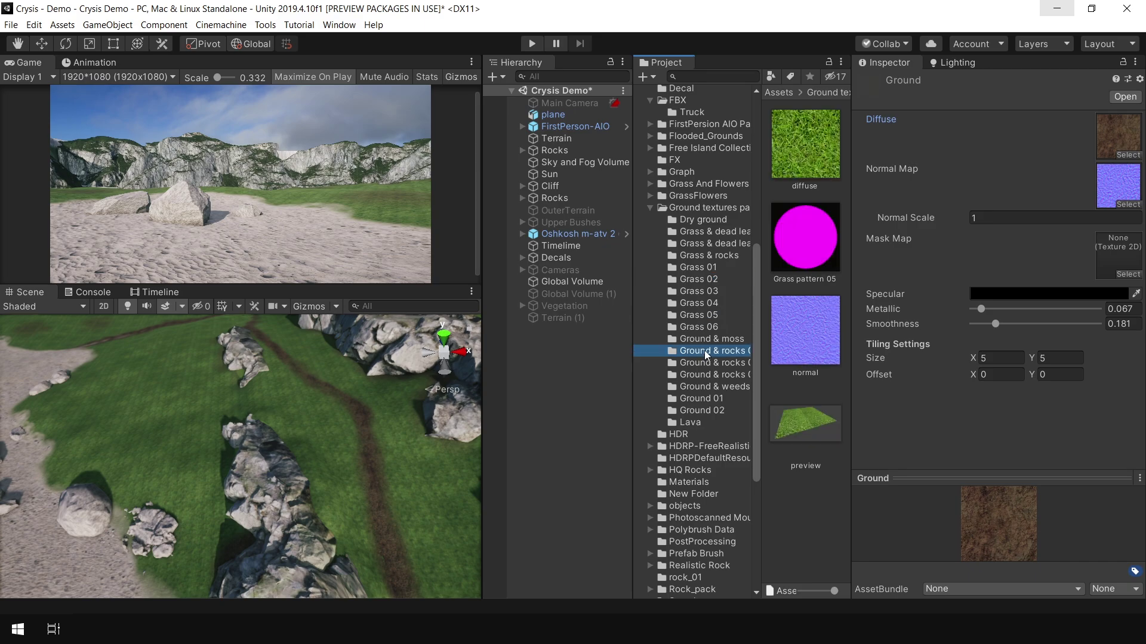
pyautogui.click(707, 386)
pyautogui.click(704, 244)
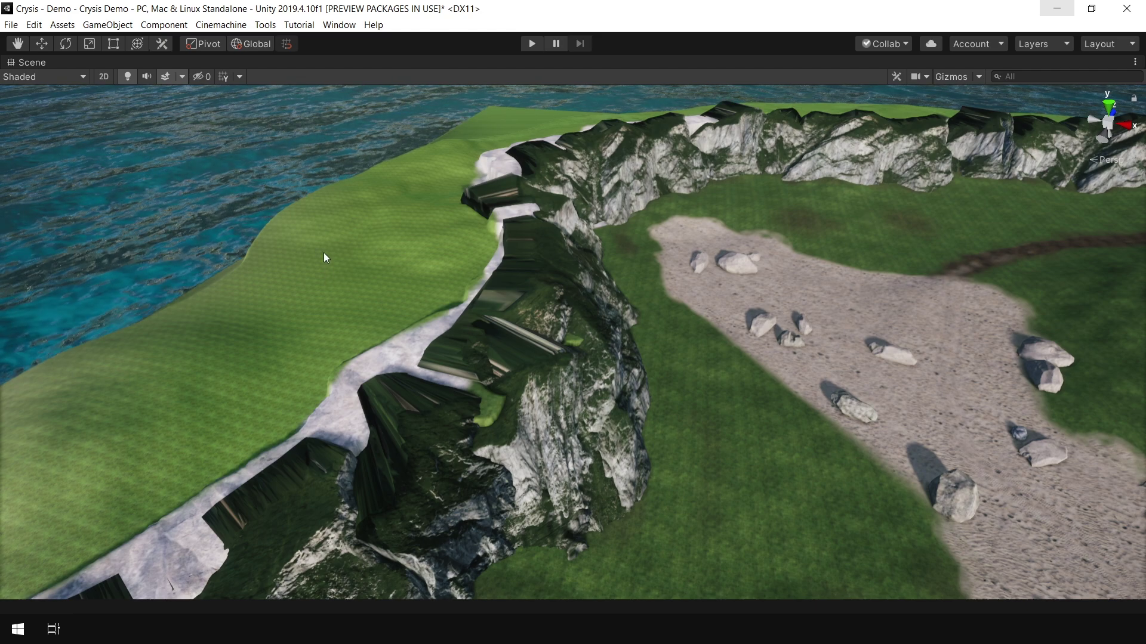
# Examine the grassy outer terrain behind the cliffs and how the cliffs border the beach
pyautogui.press('q')
pyautogui.moveTo(408, 242); pyautogui.dragTo(461, 203)
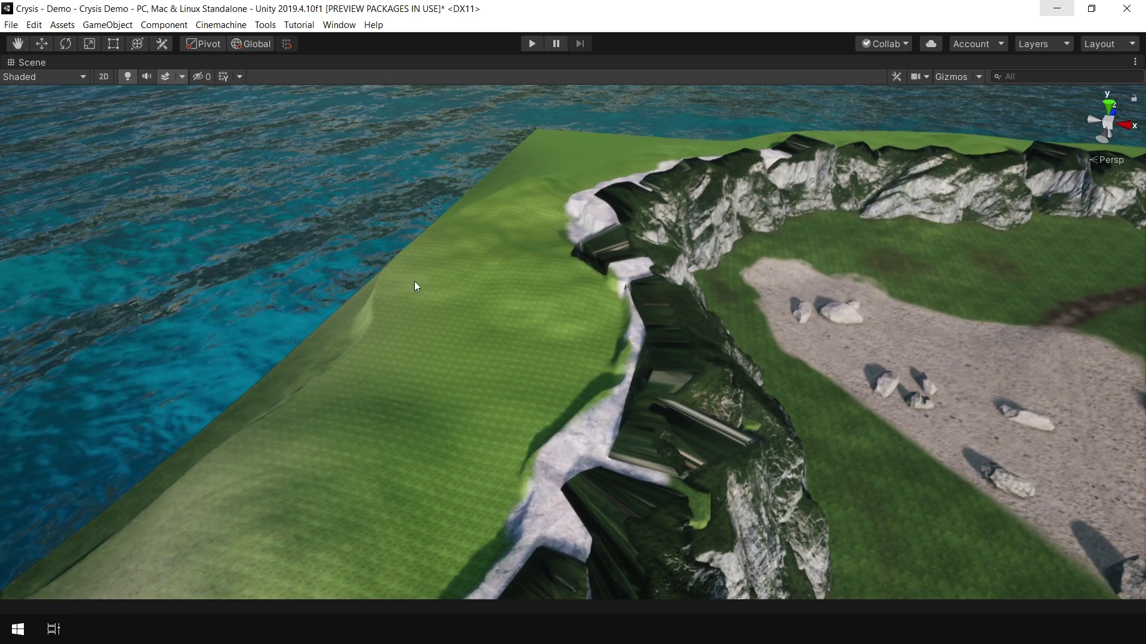
pyautogui.moveTo(763, 368); pyautogui.dragTo(589, 317)
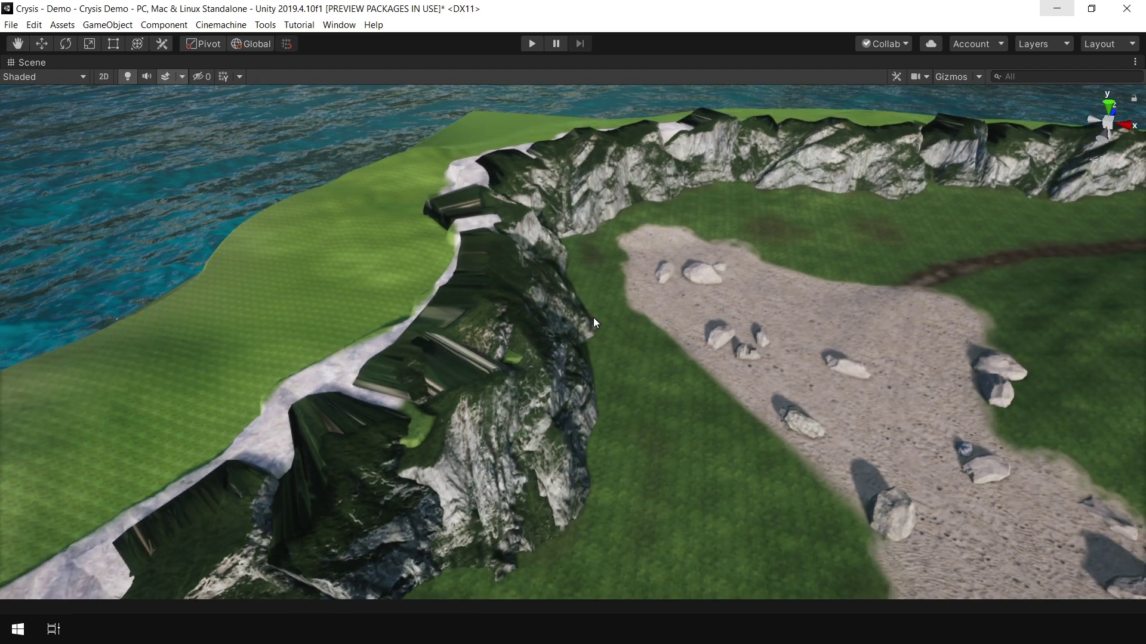
# Select the nearer tyre-track decal projector on the beach sand and locate its Tyremarks material and textures in the project
pyautogui.moveTo(602, 322); pyautogui.dragTo(632, 399, button='right')
pyautogui.press('w')
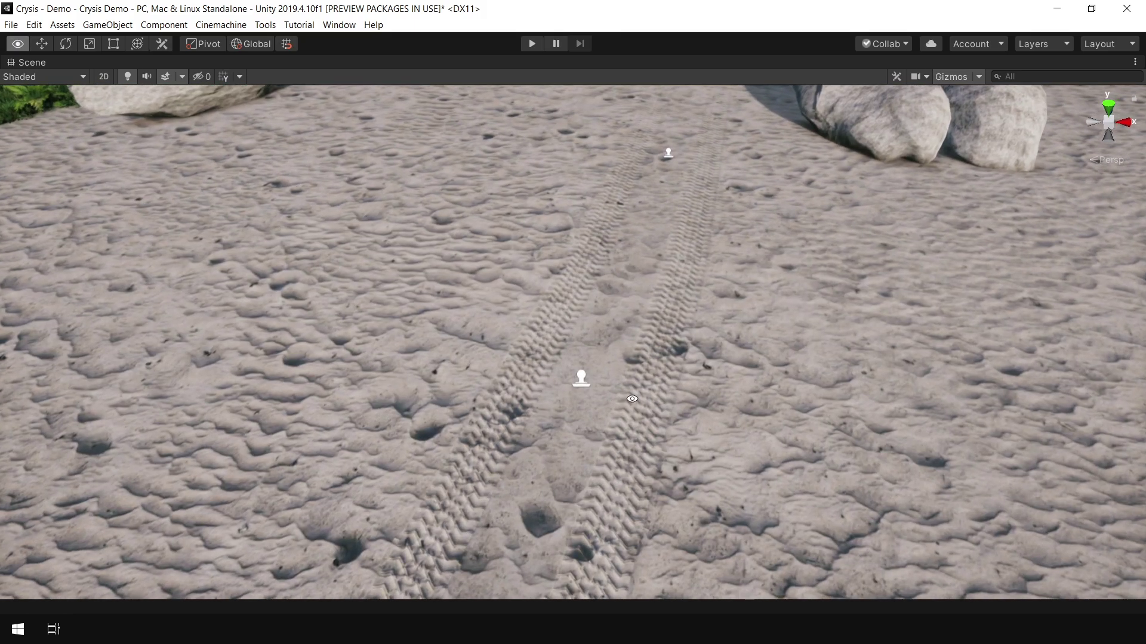
pyautogui.click(581, 378)
pyautogui.moveTo(616, 382); pyautogui.dragTo(662, 380)
pyautogui.moveTo(827, 441); pyautogui.dragTo(762, 427)
pyautogui.press('e')
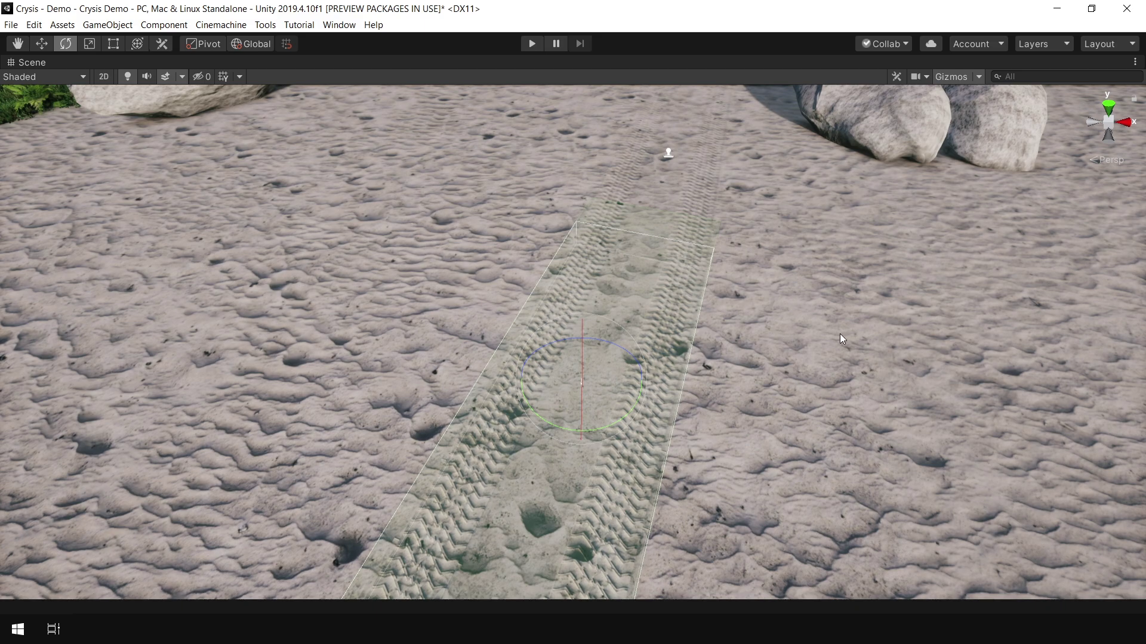
pyautogui.hotkey('shift', 'space')
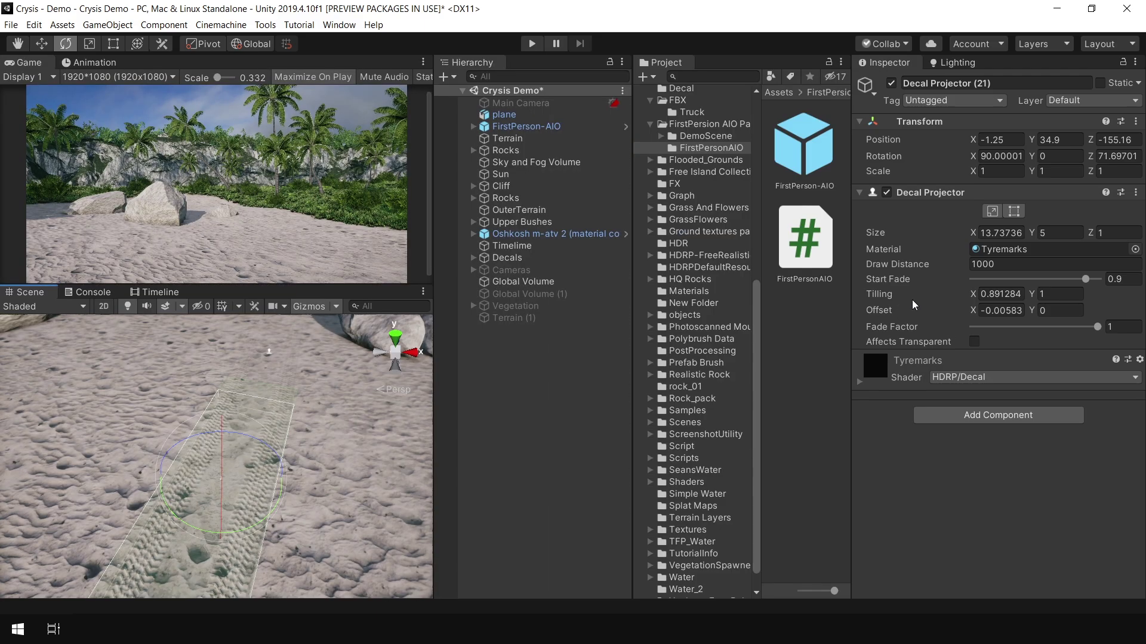
pyautogui.click(1010, 254)
pyautogui.click(815, 318)
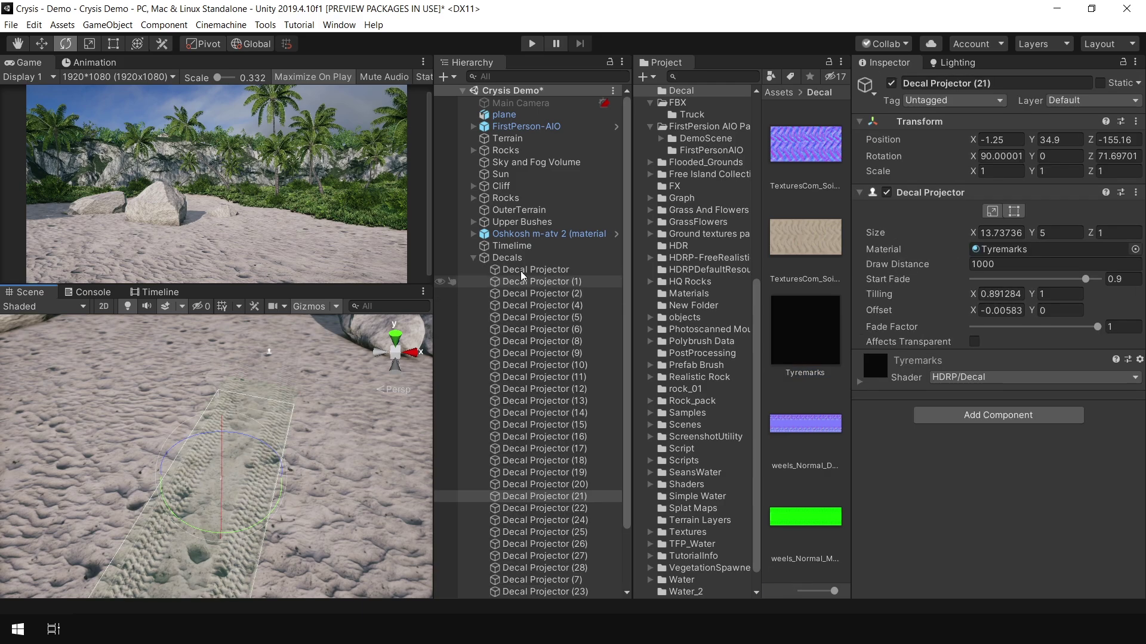
# Select all the decal projectors in the Decals group and examine the tyre track they form on the sand
pyautogui.scroll(-3, 572, 446)
pyautogui.keyDown('shift'); pyautogui.click(558, 532); pyautogui.keyUp('shift')
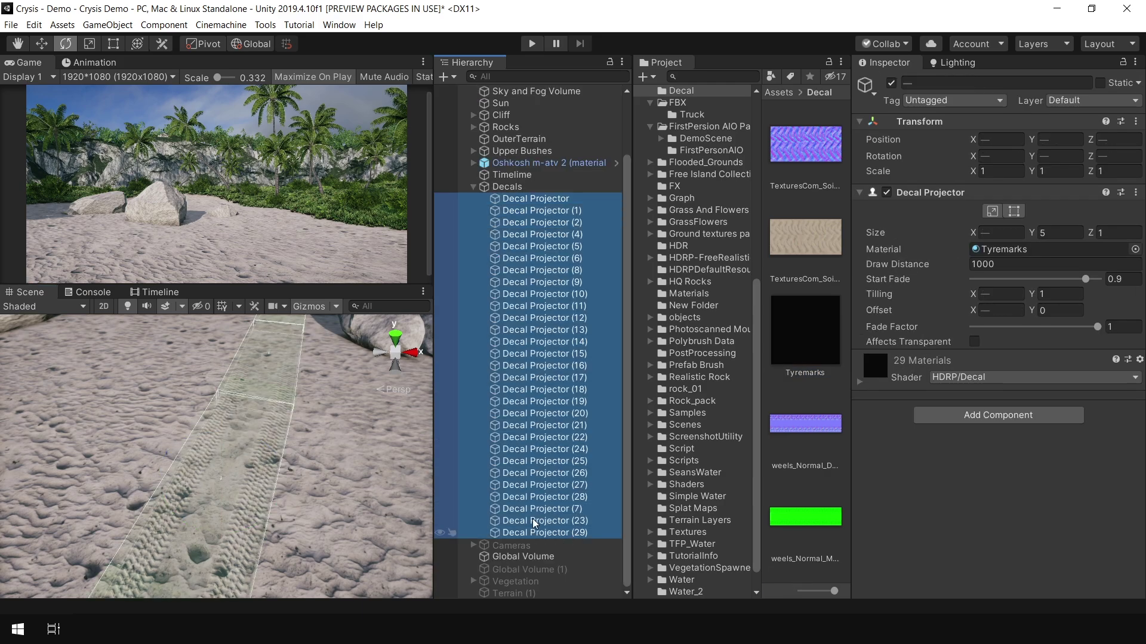
pyautogui.hotkey('shift', 'space')
pyautogui.moveTo(593, 385); pyautogui.dragTo(666, 350, button='right')
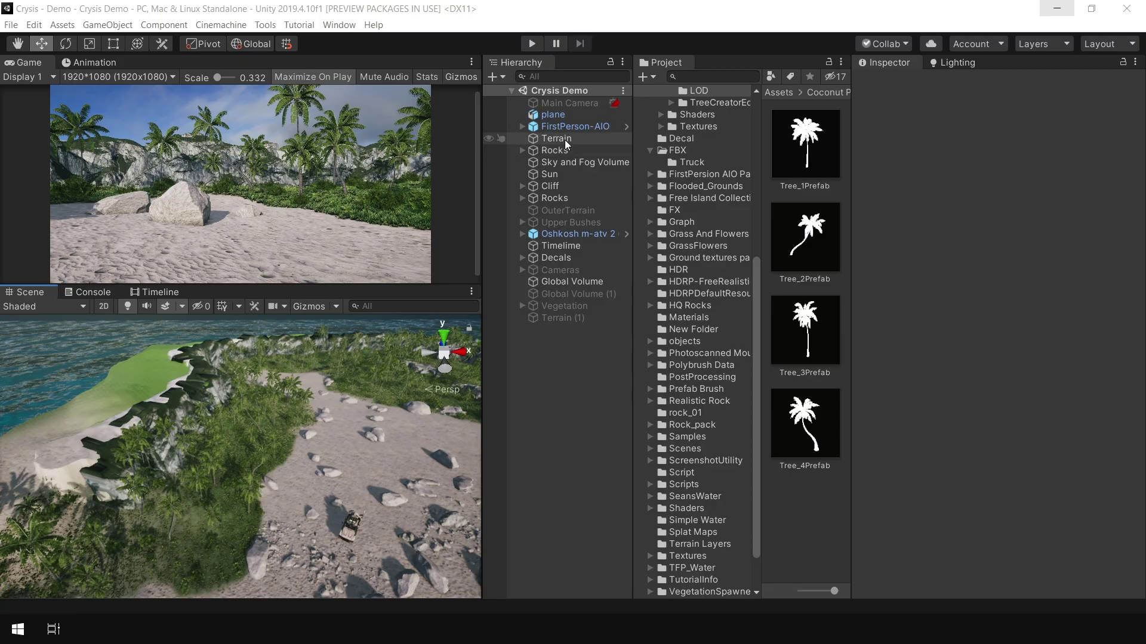
# Return to Unity from the YouTube channel page, enable the Terrain (1) object and focus the view on it
pyautogui.click(556, 138)
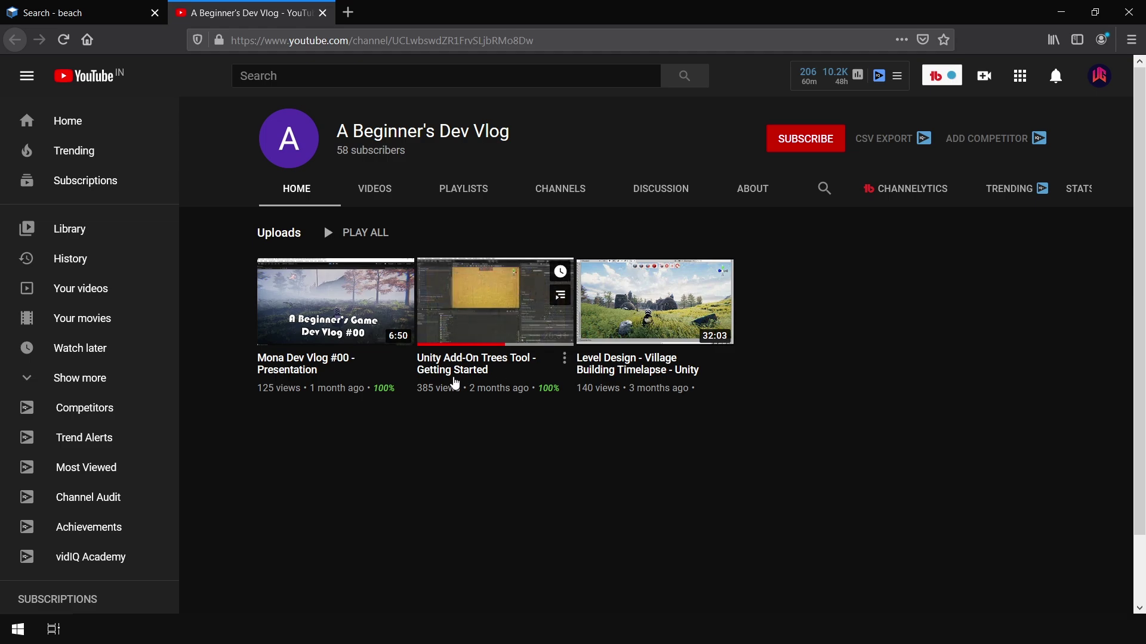
pyautogui.click(1059, 19)
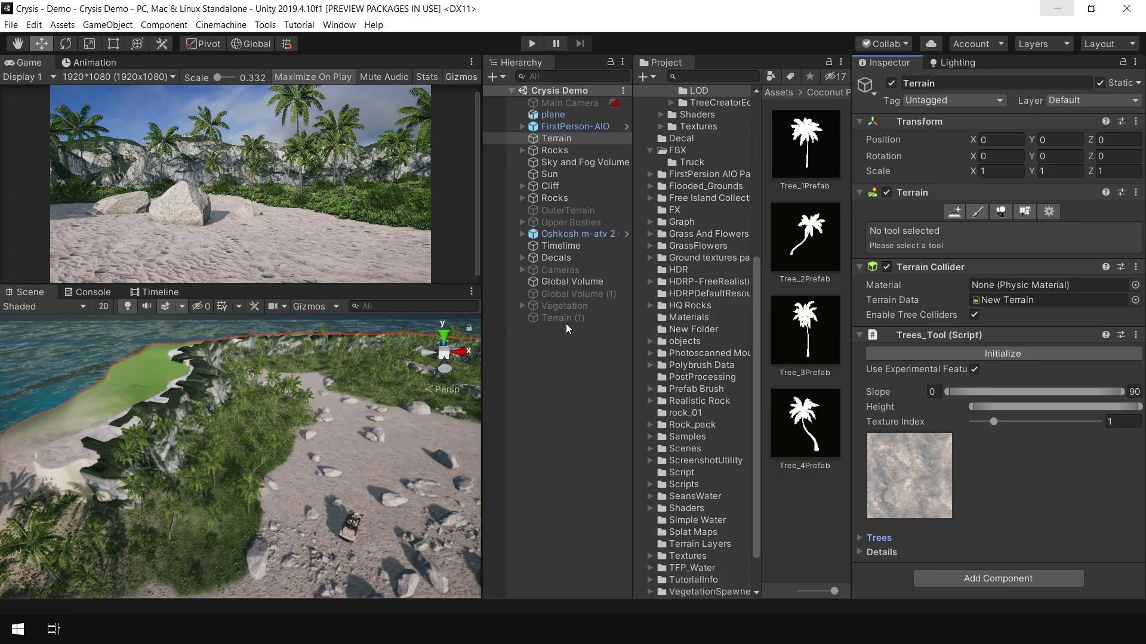
pyautogui.doubleClick(580, 324)
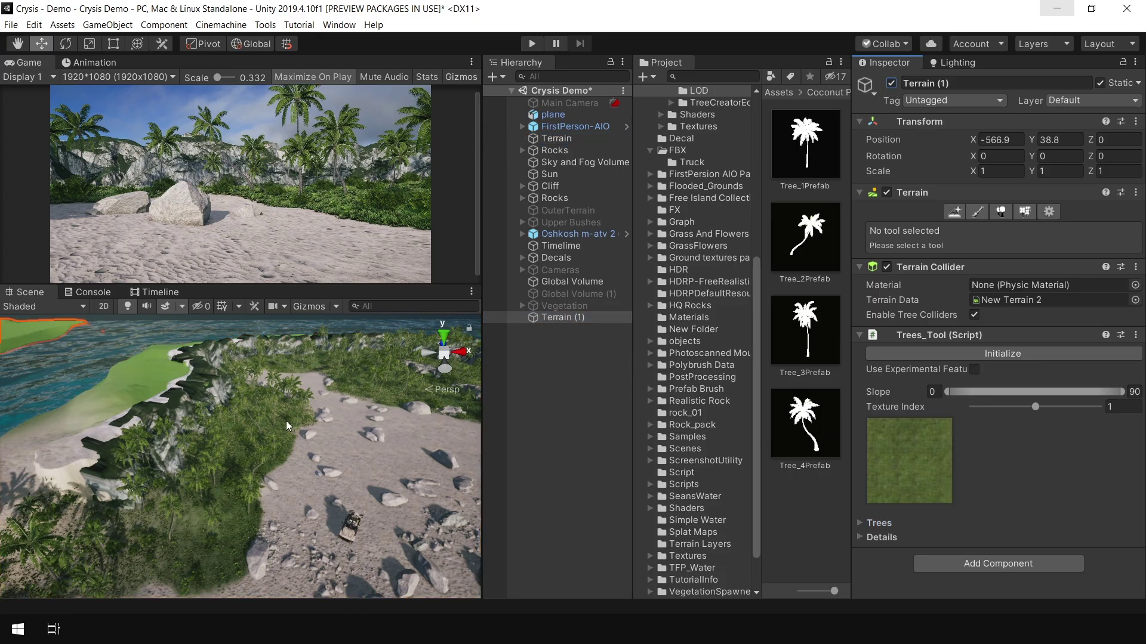
pyautogui.hotkey('shift', 'space')
pyautogui.keyDown('alt'); pyautogui.moveTo(647, 382); pyautogui.dragTo(596, 368); pyautogui.keyUp('alt')
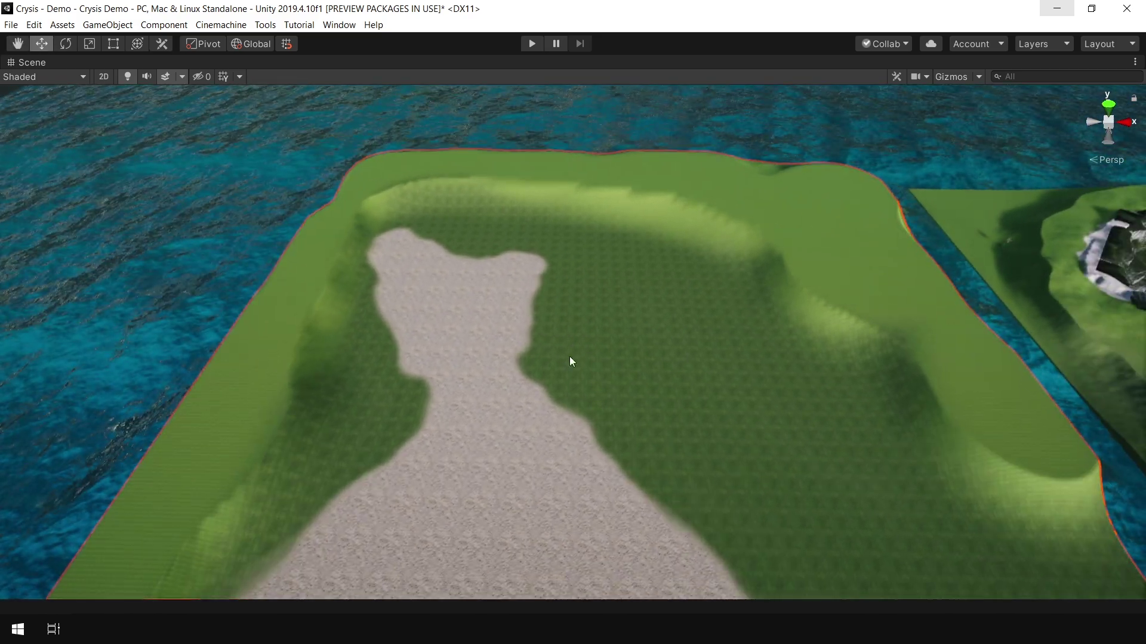
pyautogui.keyDown('alt'); pyautogui.moveTo(607, 304); pyautogui.dragTo(563, 309); pyautogui.keyUp('alt')
pyautogui.press('w')
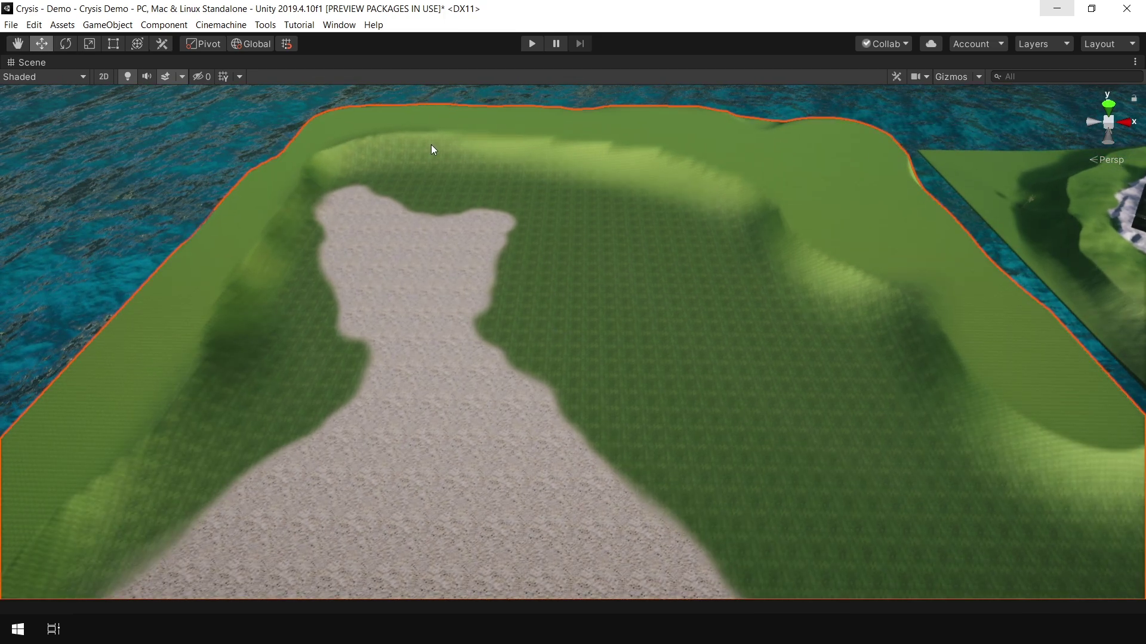
# Examine the Paint Trees and Paint Details tools of Terrain (1), including the palm, meadow grass and fern tree entries
pyautogui.hotkey('shift', 'space')
pyautogui.click(575, 361)
pyautogui.click(578, 318)
pyautogui.click(1000, 212)
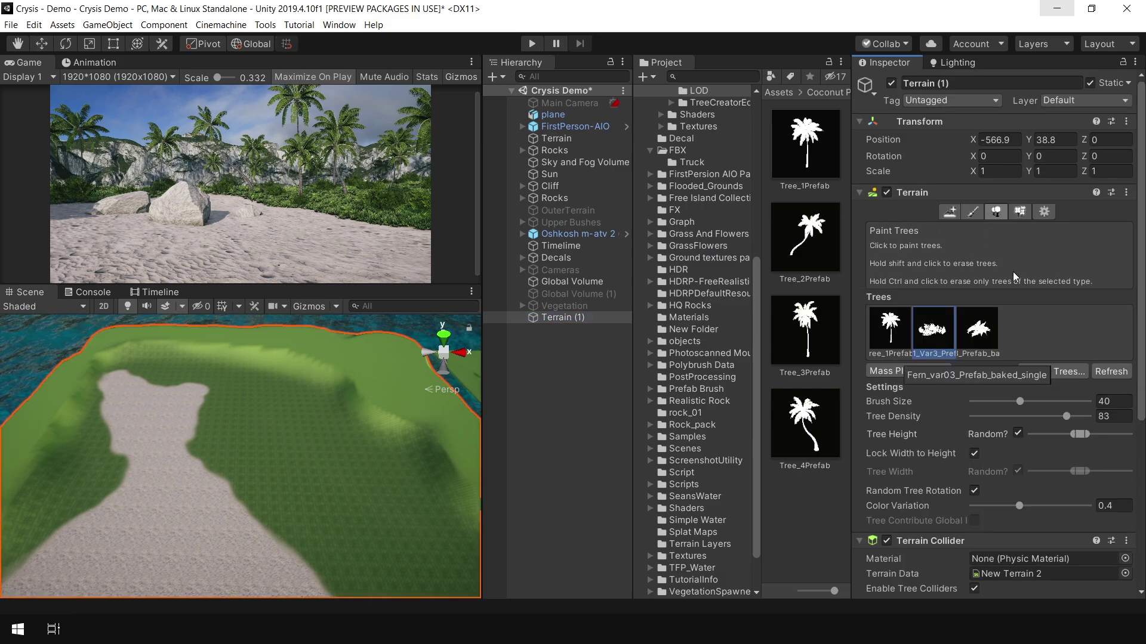
pyautogui.click(1021, 212)
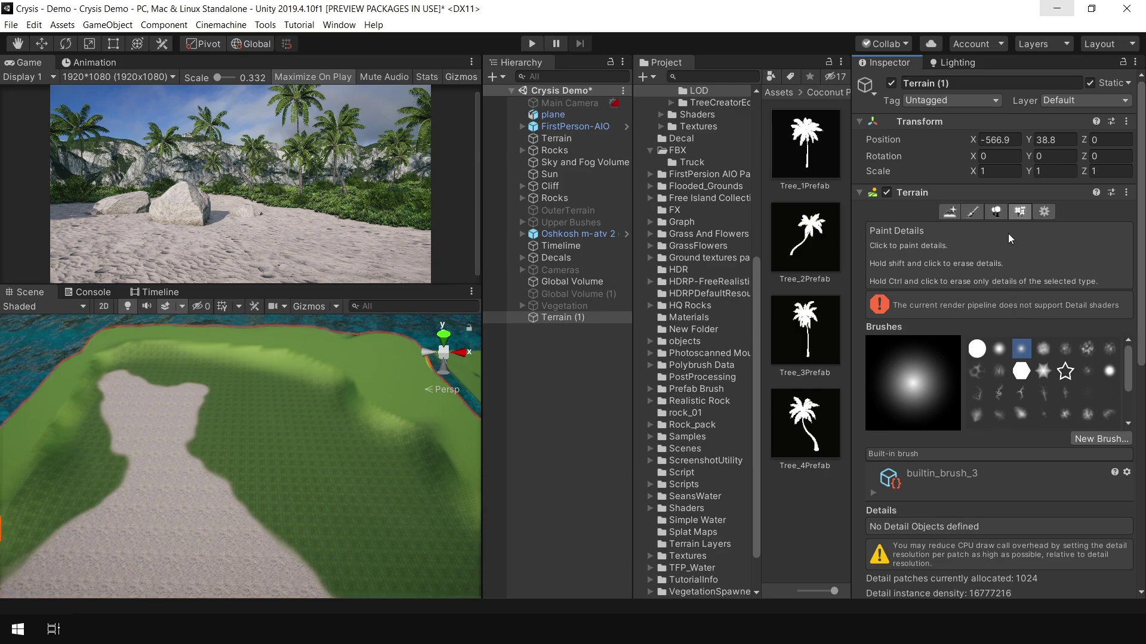
pyautogui.click(996, 213)
pyautogui.click(964, 340)
pyautogui.click(941, 341)
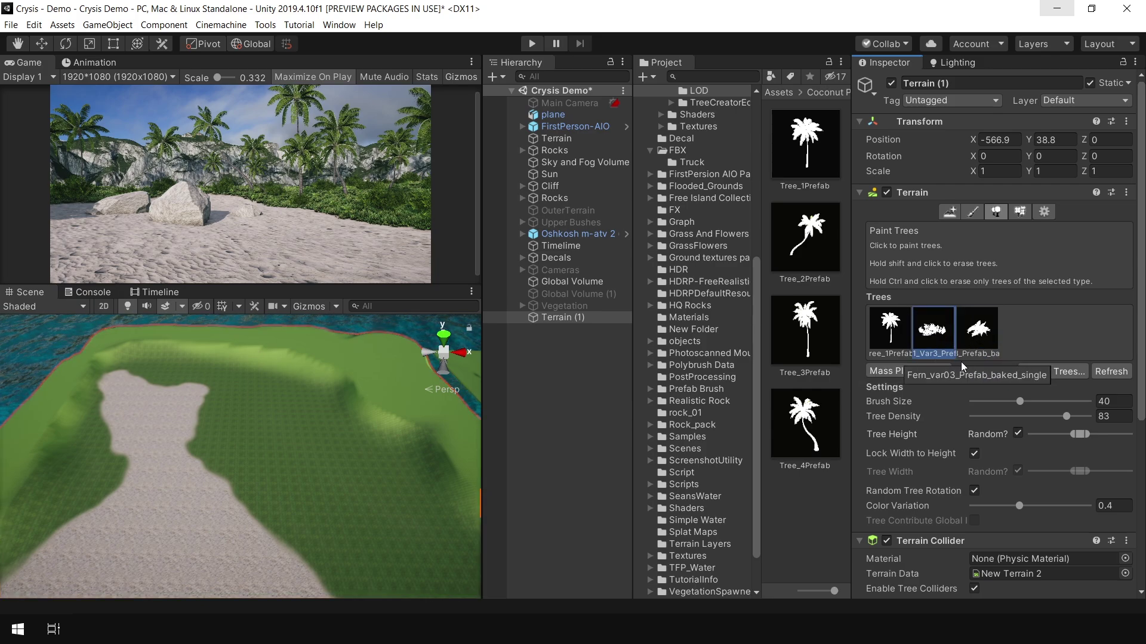
# Inspect the meadow grass tree entry of Terrain (1) and locate its prefab in the project
pyautogui.click(1051, 371)
pyautogui.click(1045, 387)
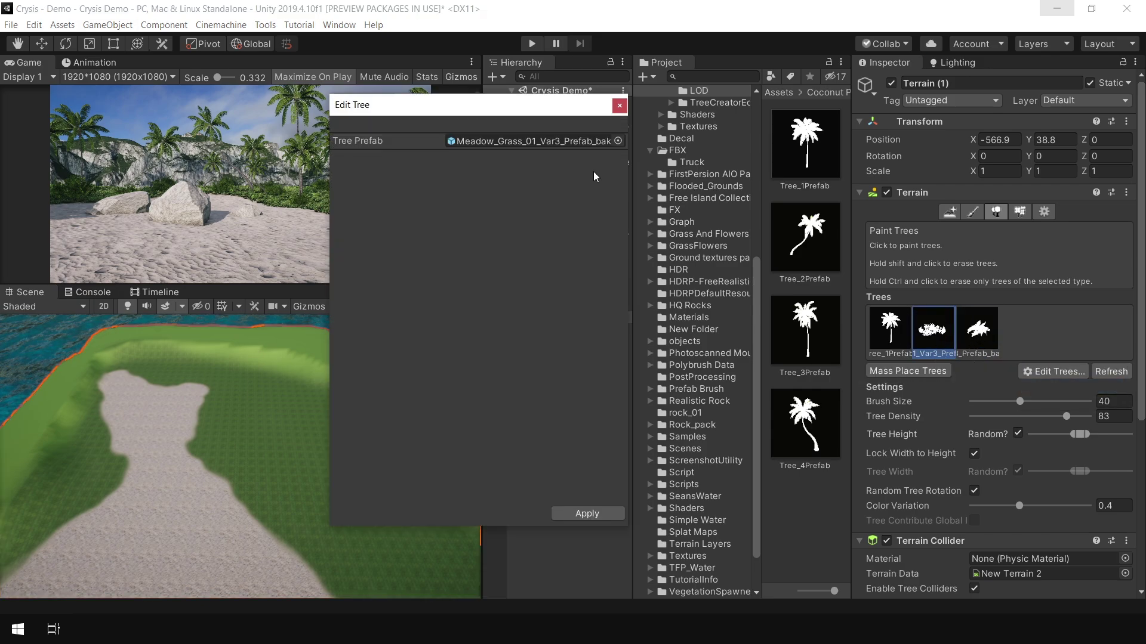
pyautogui.click(575, 142)
pyautogui.click(813, 351)
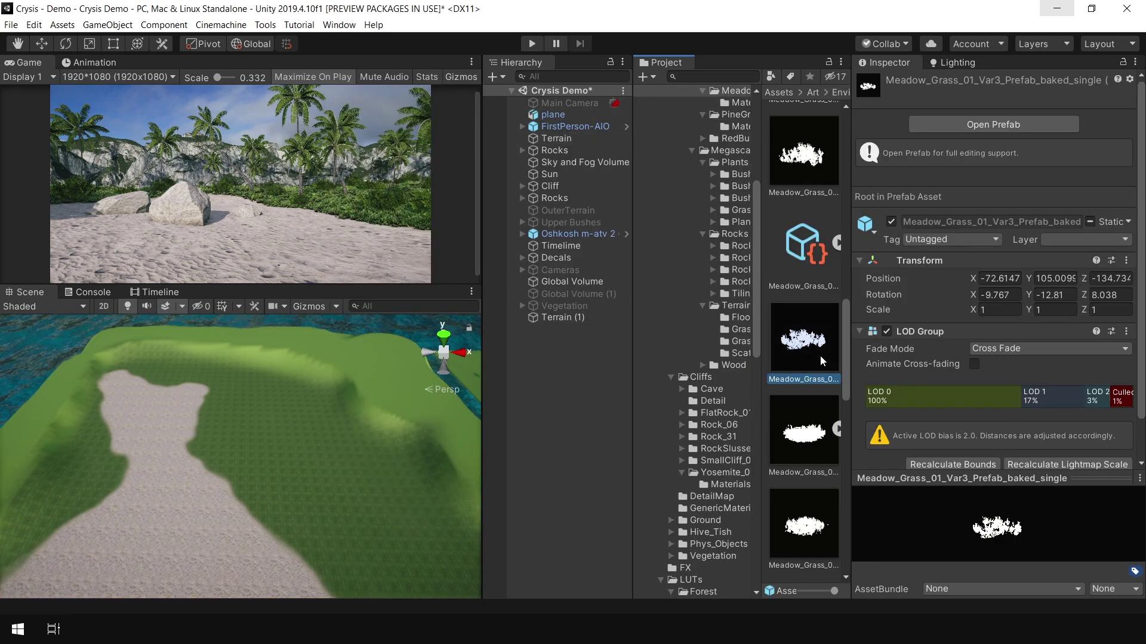
pyautogui.click(282, 428)
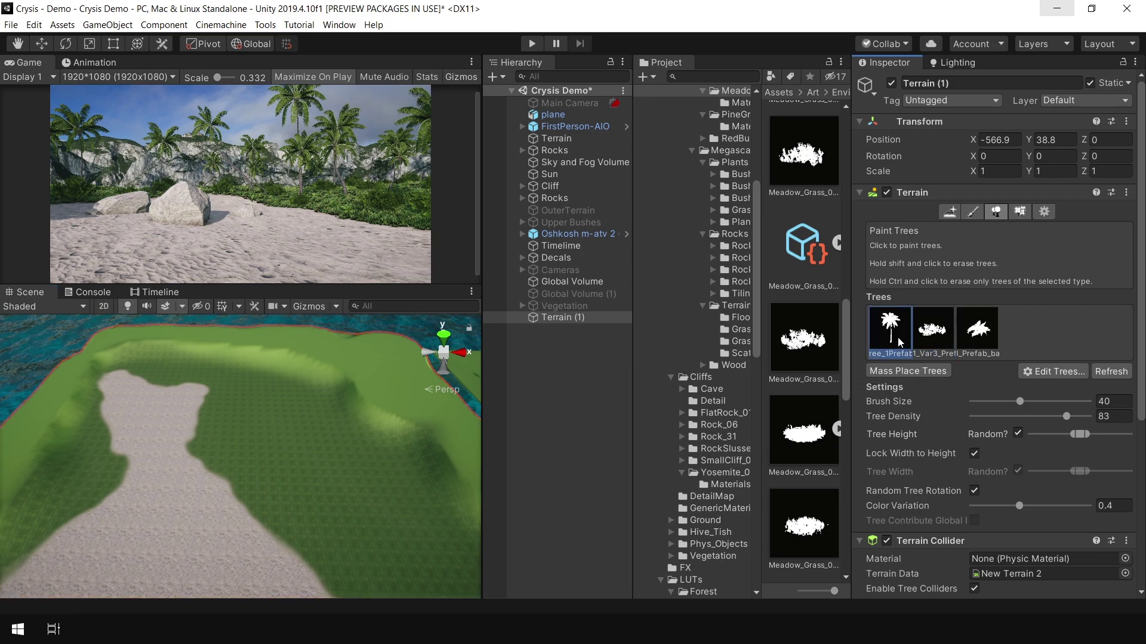
pyautogui.click(987, 338)
pyautogui.moveTo(277, 379); pyautogui.dragTo(388, 382)
# Remove the Trees_Tool script from Terrain (1) and add it again as a new component
pyautogui.scroll(-5, 1083, 351)
pyautogui.rightClick(1084, 351)
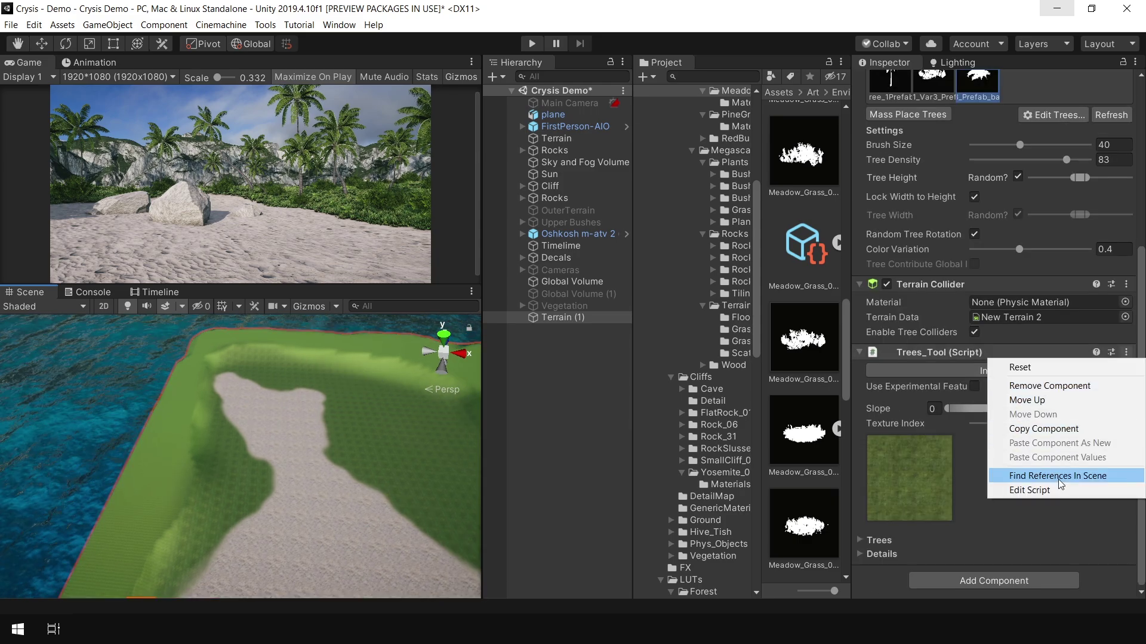
pyautogui.click(1056, 386)
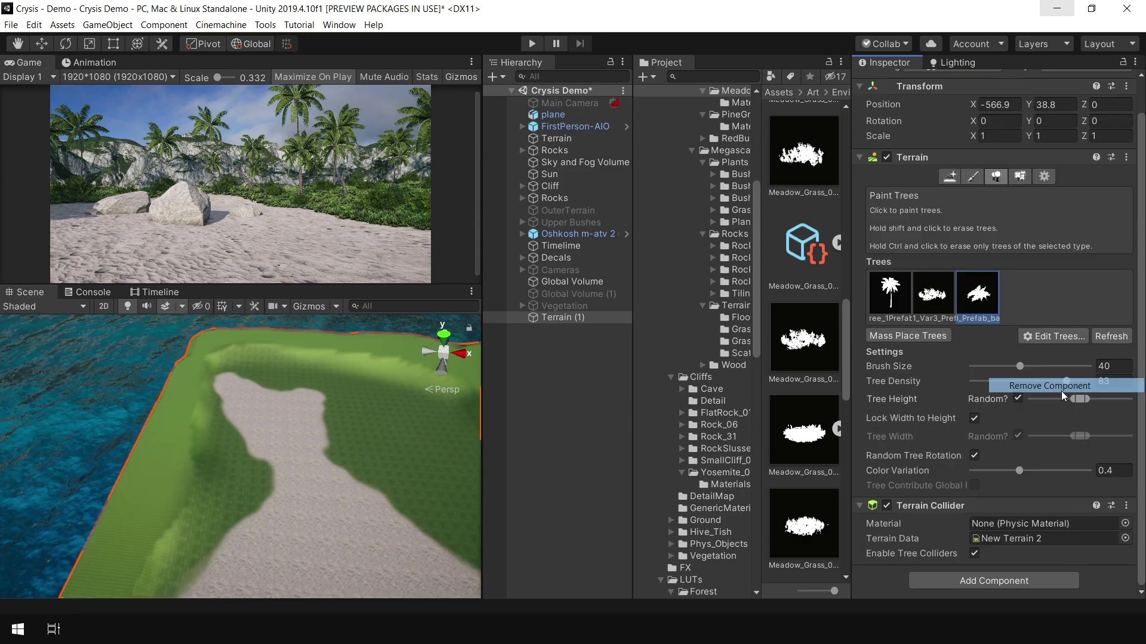
pyautogui.click(1016, 584)
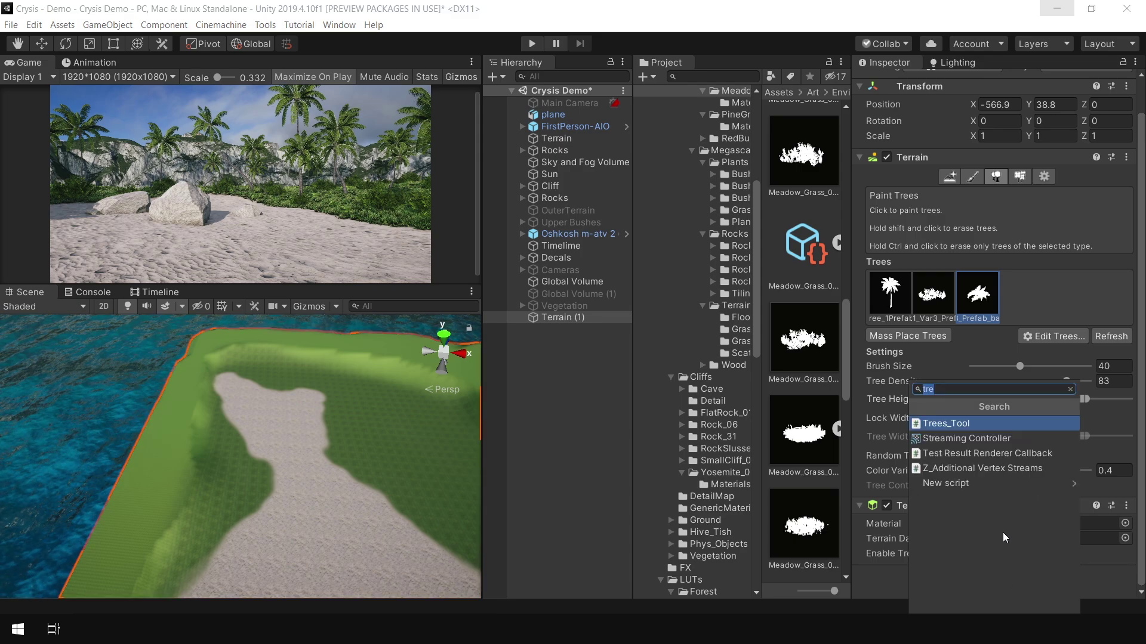
pyautogui.click(968, 425)
pyautogui.scroll(-3, 967, 425)
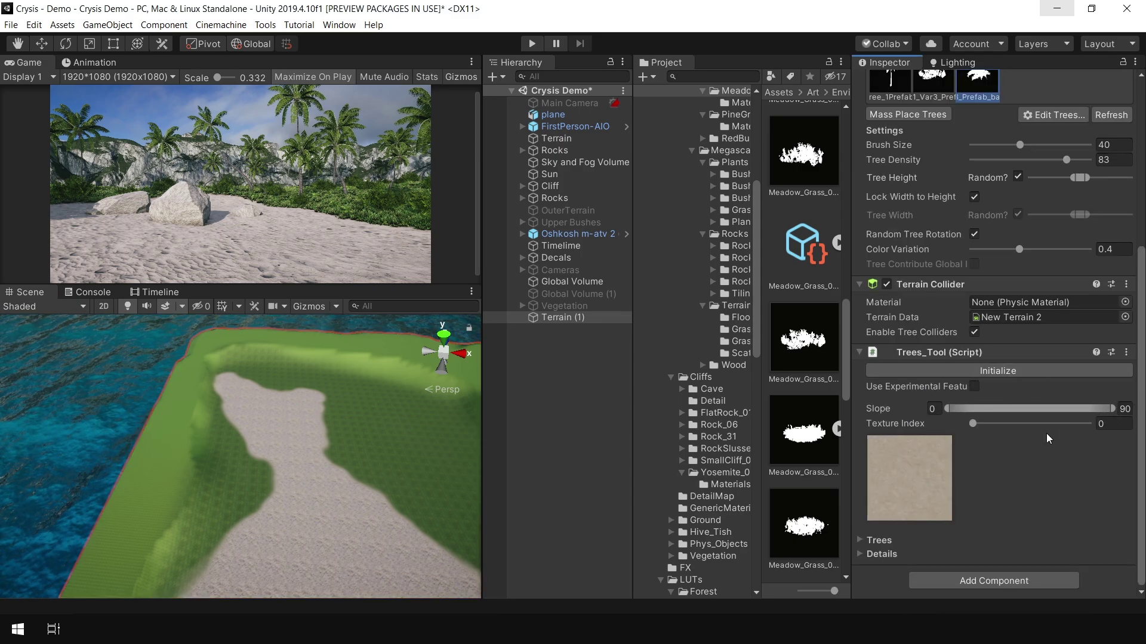
# Set the Trees_Tool texture index to 1 for the grass texture and expand its tree spawning settings
pyautogui.moveTo(973, 424); pyautogui.dragTo(1040, 428)
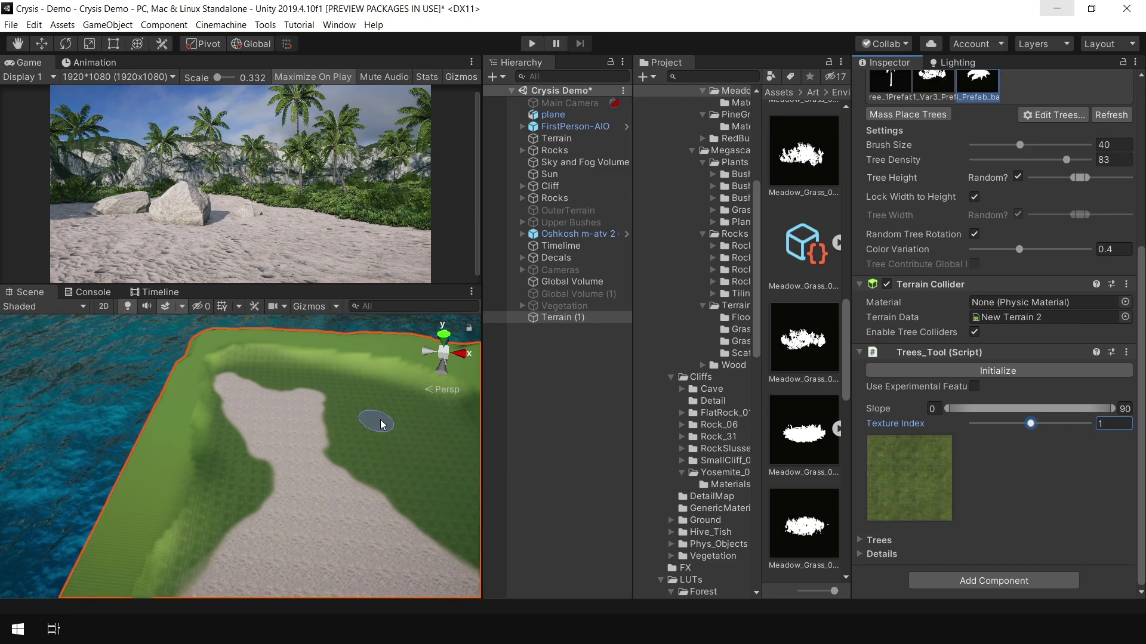
pyautogui.scroll(-3, 379, 423)
pyautogui.click(860, 539)
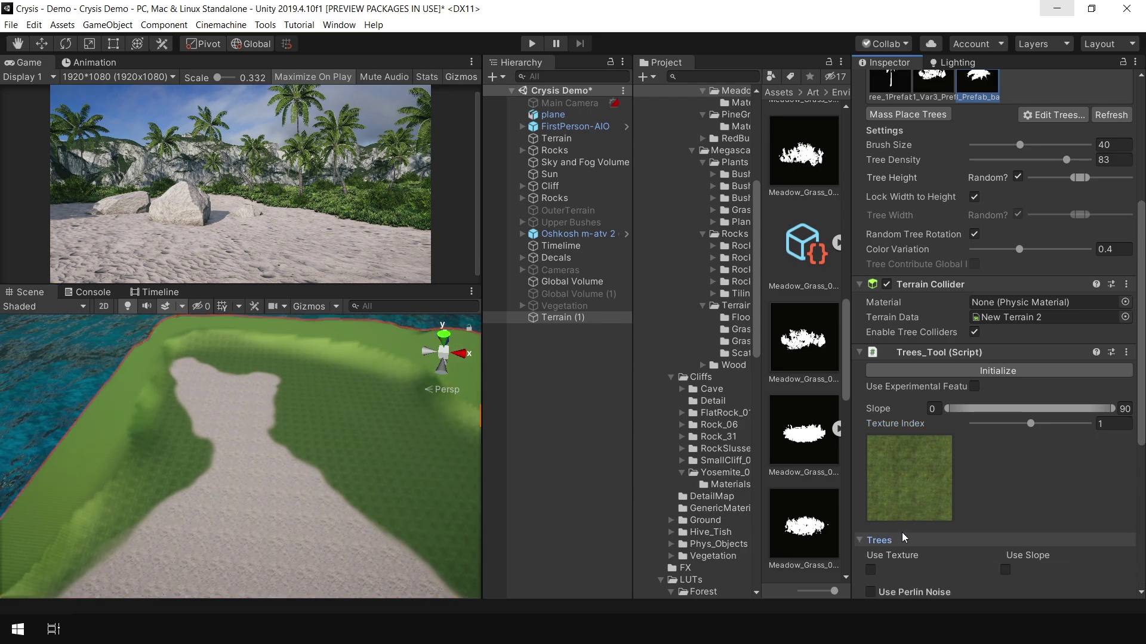
pyautogui.scroll(-5, 907, 525)
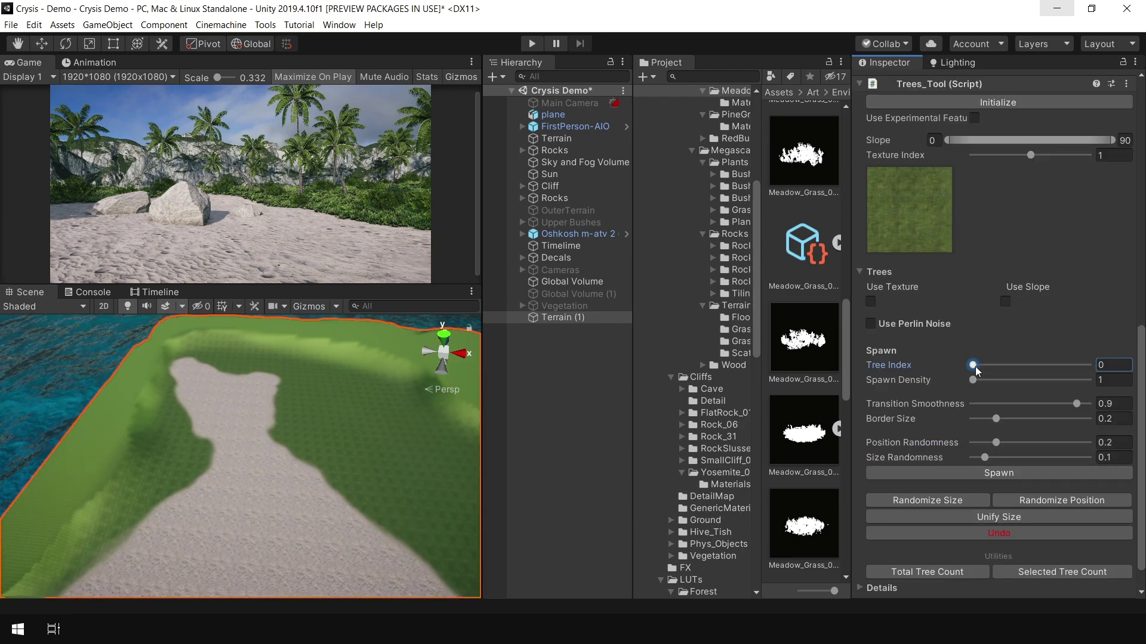
# Compare the terrain's palm, meadow grass and fern entries with the Tree Index setting of Trees_Tool
pyautogui.scroll(10, 1144, 242)
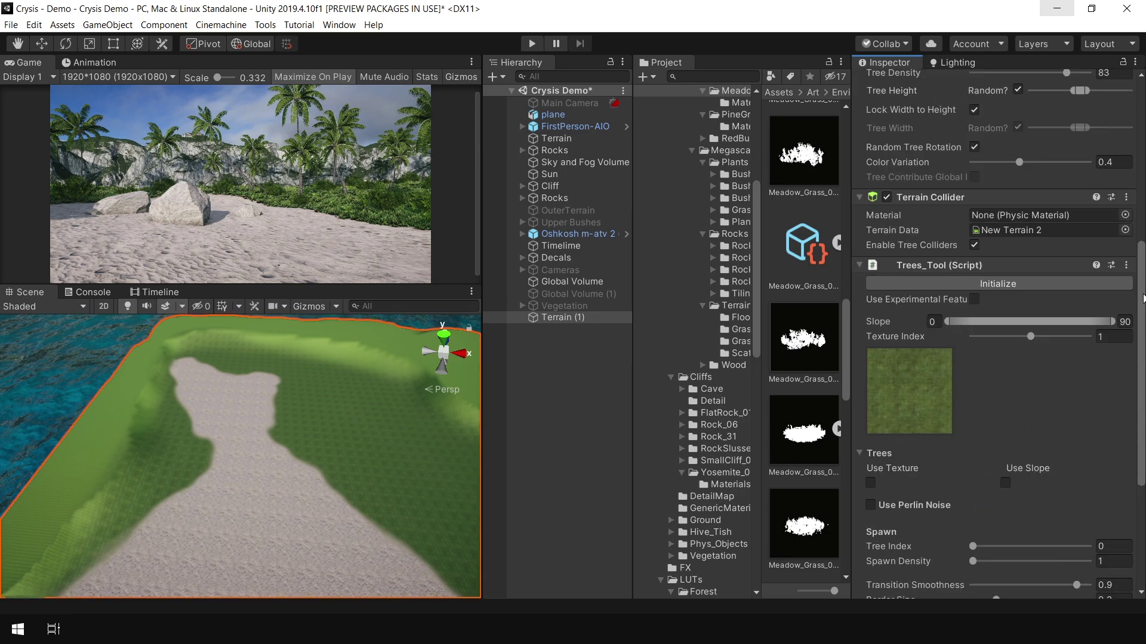
pyautogui.scroll(2, 1143, 241)
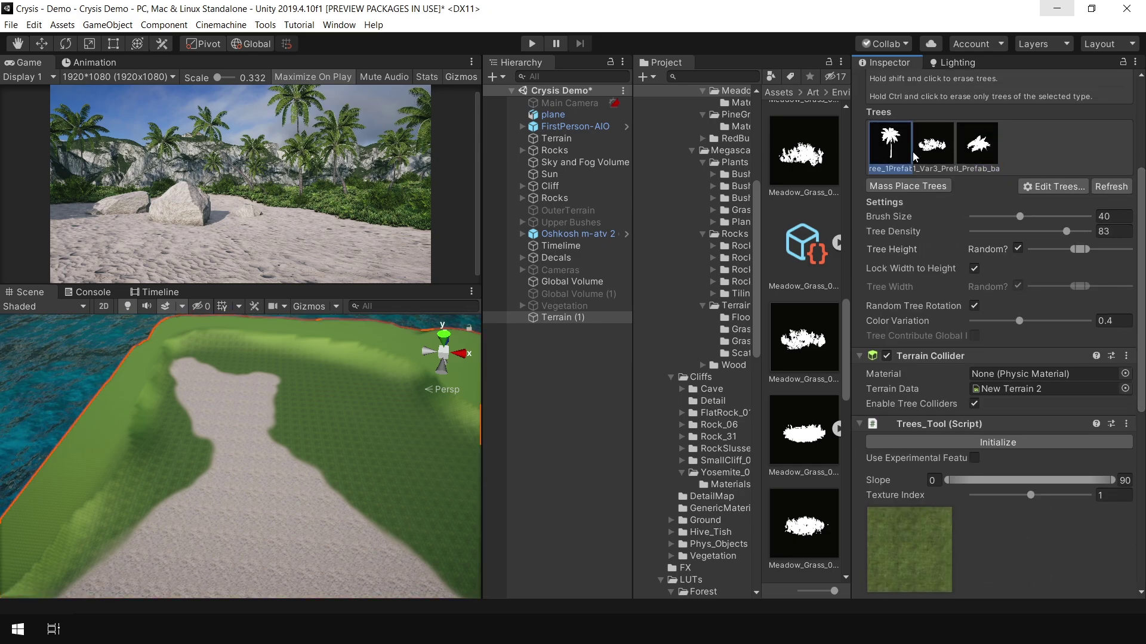
pyautogui.click(979, 146)
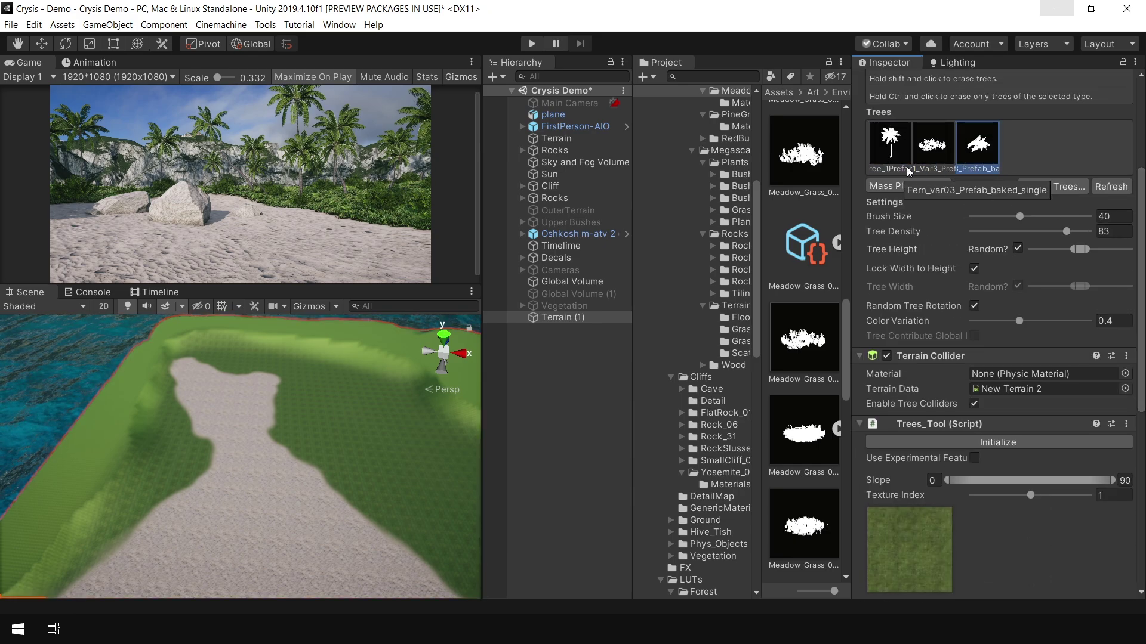
pyautogui.click(888, 146)
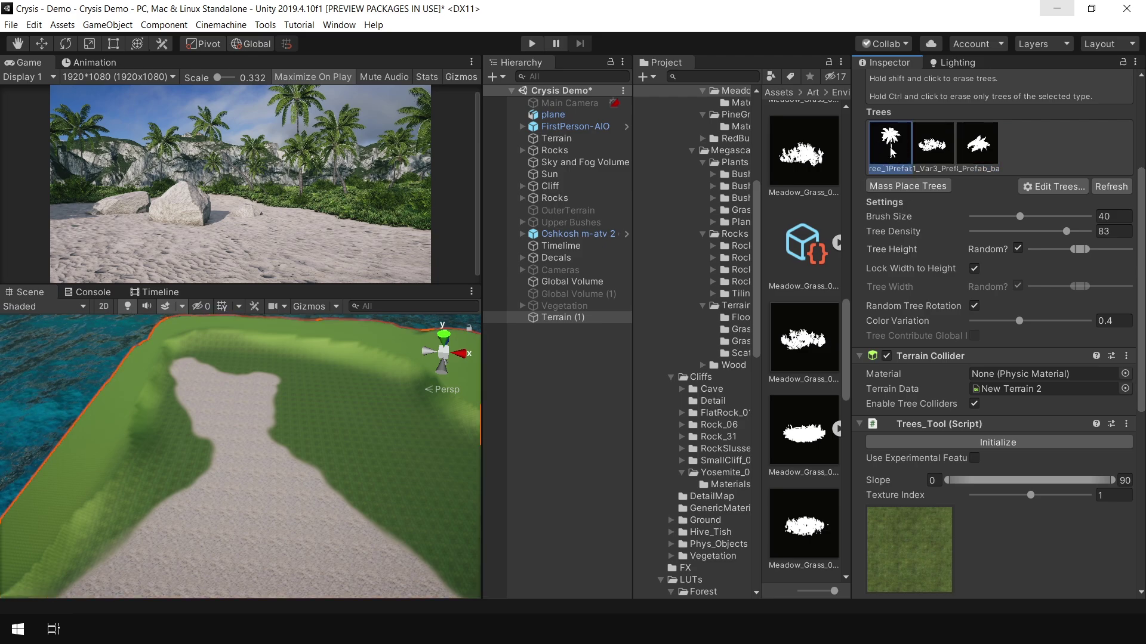
pyautogui.moveTo(1141, 191); pyautogui.dragTo(1135, 432)
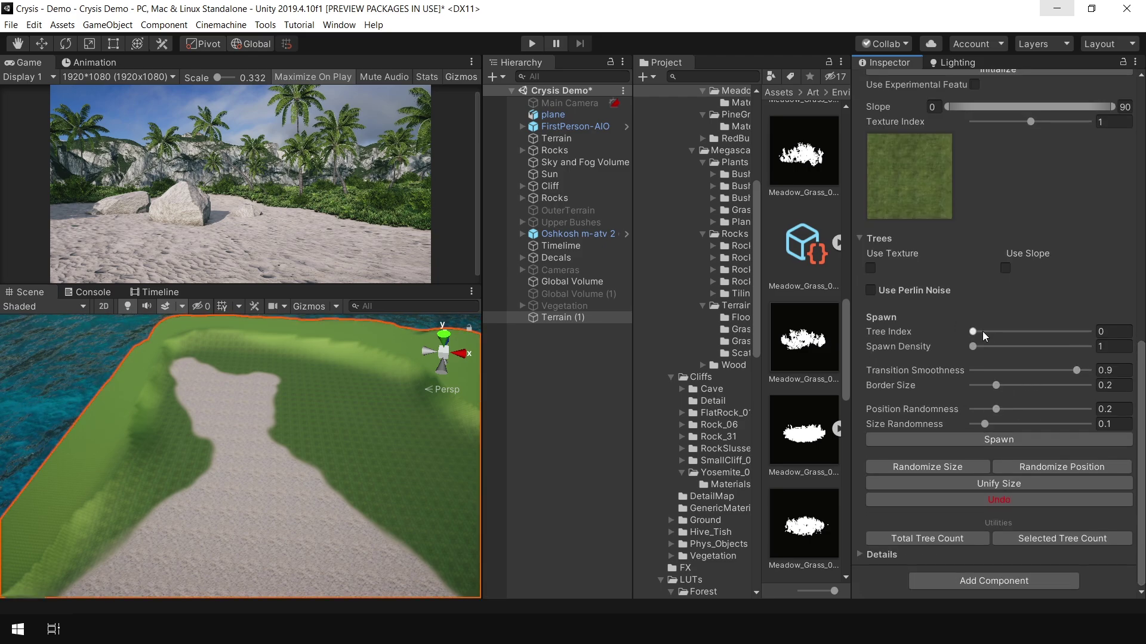
# Spawn palms with tree index 0 and density 1 over the whole terrain, and undo the spawn
pyautogui.click(1009, 439)
pyautogui.keyDown('alt'); pyautogui.moveTo(322, 444); pyautogui.dragTo(333, 462, button='right'); pyautogui.keyUp('alt')
pyautogui.keyDown('alt'); pyautogui.moveTo(333, 462); pyautogui.dragTo(232, 442); pyautogui.keyUp('alt')
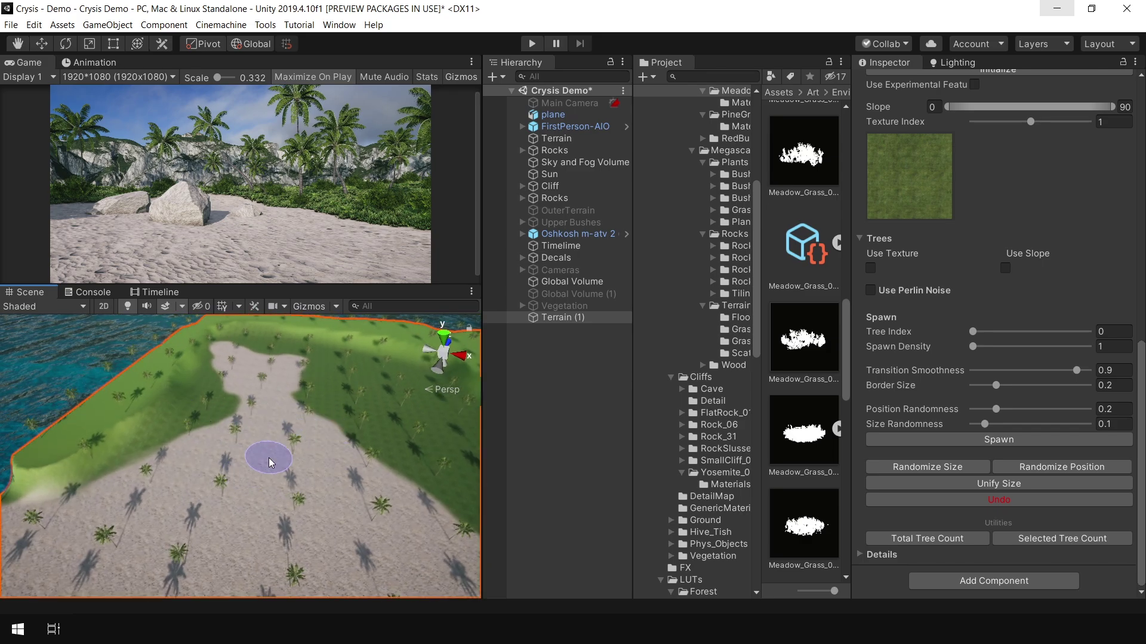
pyautogui.click(1007, 500)
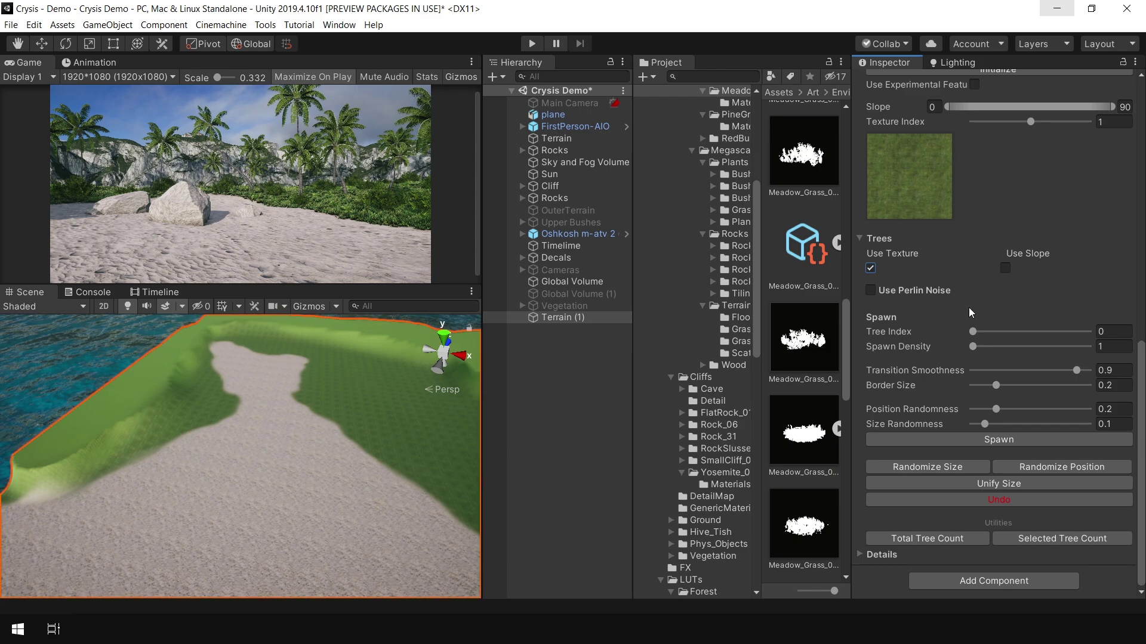
# Enable Use Texture for the trees and spawn the index 0 palms on the grass texture at density 1
pyautogui.click(1035, 445)
pyautogui.scroll(5, 271, 416)
pyautogui.moveTo(271, 416); pyautogui.dragTo(315, 414, button='right')
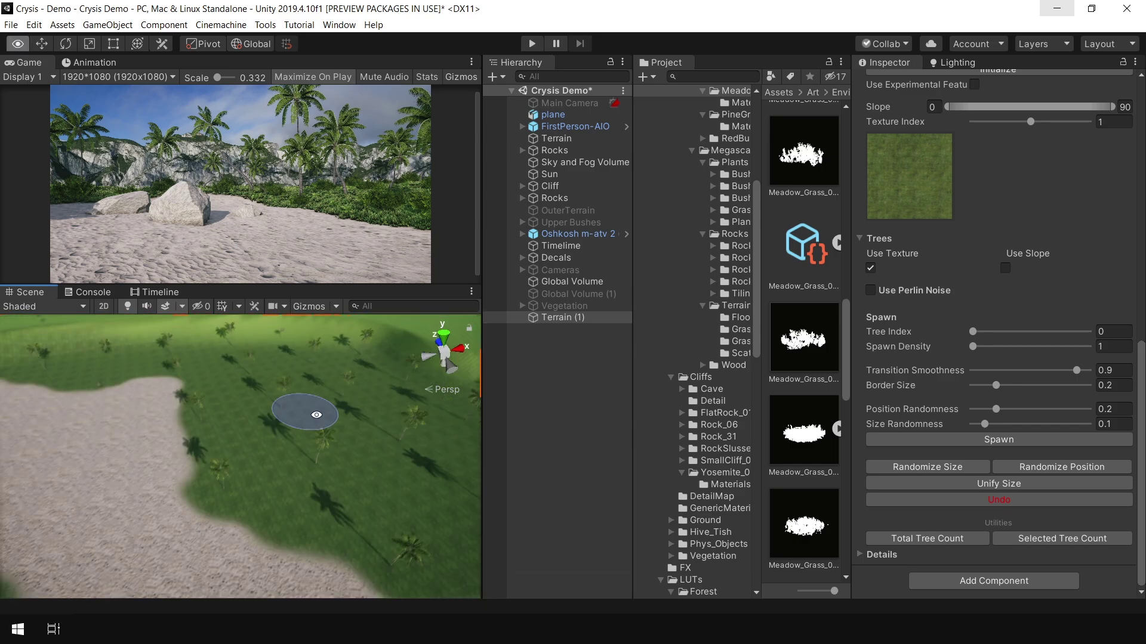
pyautogui.hotkey('shift', 'space')
pyautogui.keyDown('alt'); pyautogui.moveTo(384, 417); pyautogui.dragTo(742, 322, button='right'); pyautogui.keyUp('alt')
pyautogui.keyDown('alt'); pyautogui.moveTo(742, 322); pyautogui.dragTo(686, 274); pyautogui.keyUp('alt')
pyautogui.keyDown('alt'); pyautogui.moveTo(685, 274); pyautogui.dragTo(710, 393, button='right'); pyautogui.keyUp('alt')
pyautogui.keyDown('alt'); pyautogui.moveTo(711, 394); pyautogui.dragTo(692, 410); pyautogui.keyUp('alt')
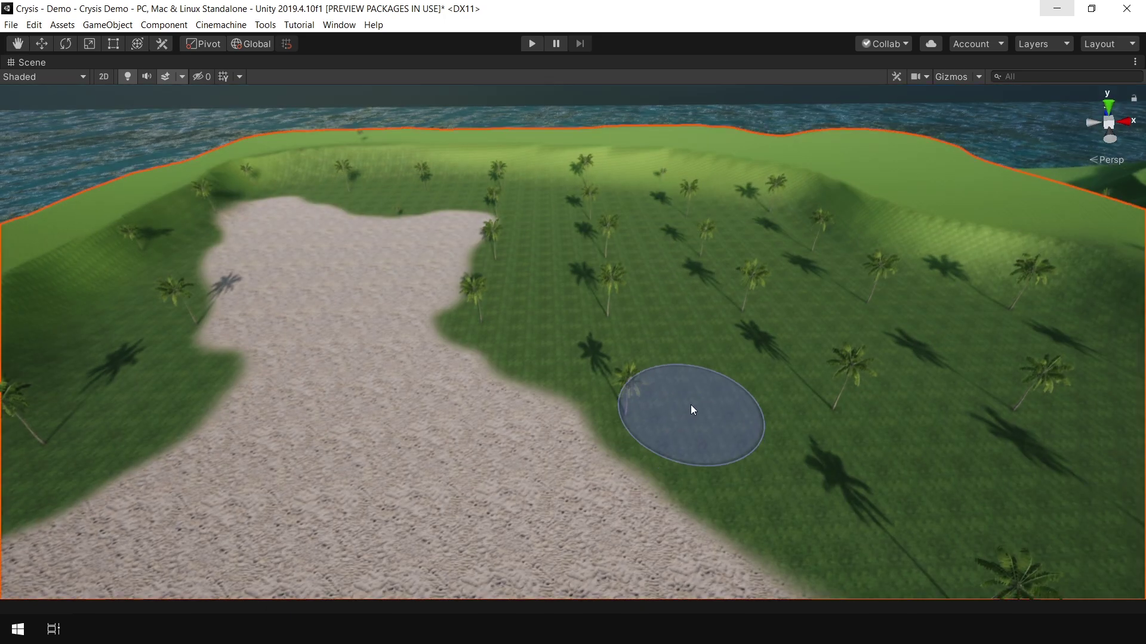
pyautogui.keyDown('alt'); pyautogui.moveTo(691, 410); pyautogui.dragTo(514, 350, button='right'); pyautogui.keyUp('alt')
pyautogui.hotkey('shift', 'space')
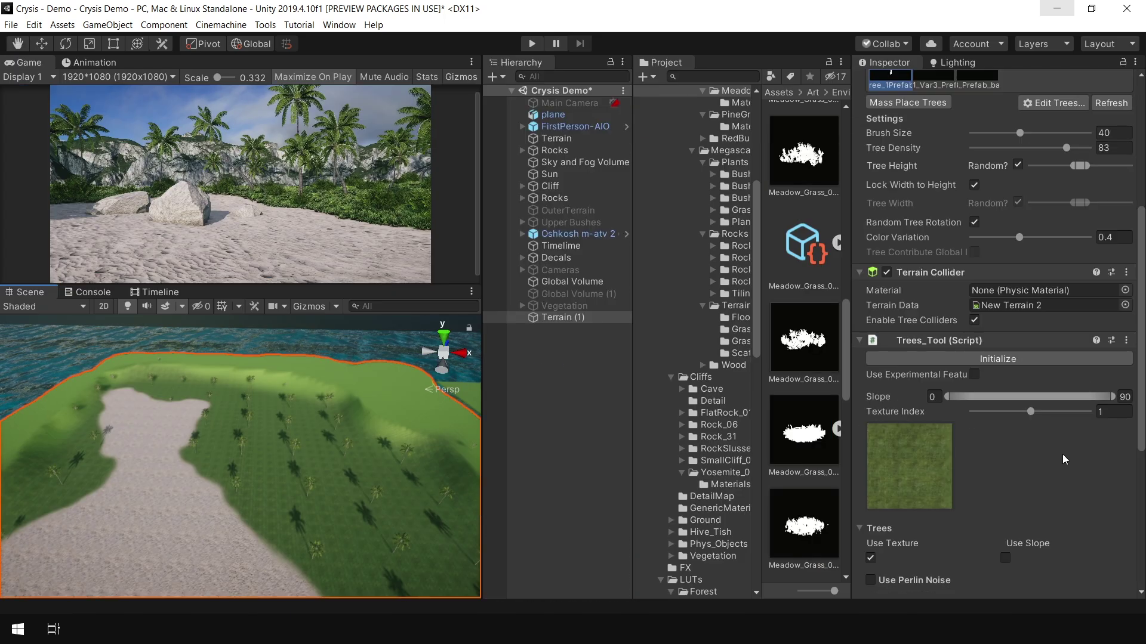
pyautogui.scroll(-5, 1063, 449)
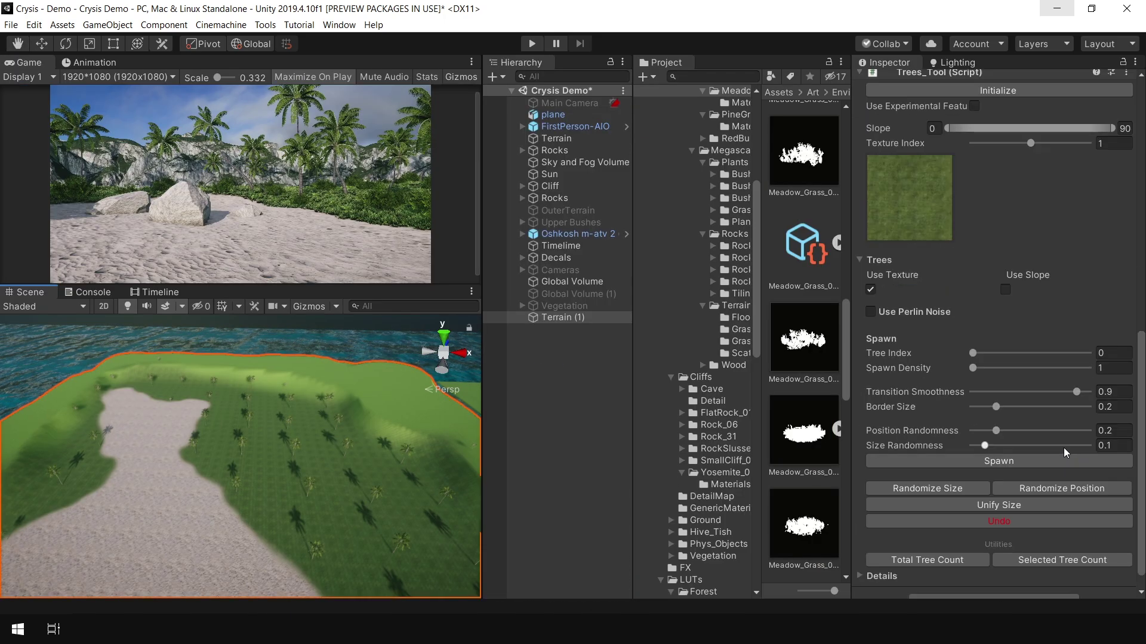
# Undo the density 1 palms, respawn the index 0 palms on the grass texture at density 4, and undo that spawn
pyautogui.click(1023, 523)
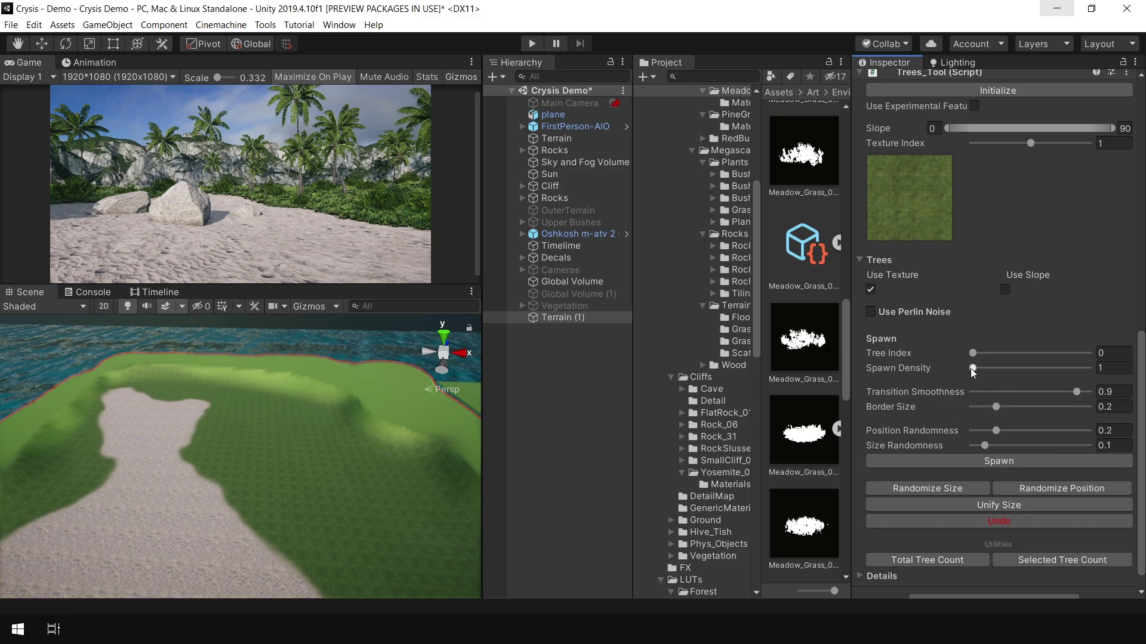
pyautogui.moveTo(976, 368); pyautogui.dragTo(979, 368)
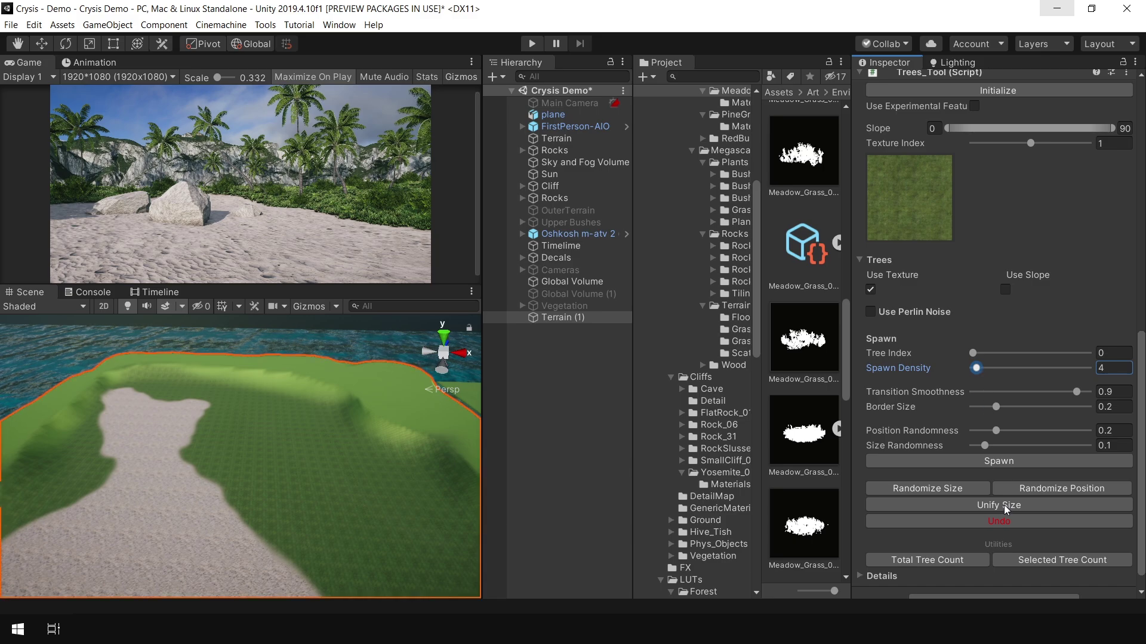
pyautogui.click(999, 463)
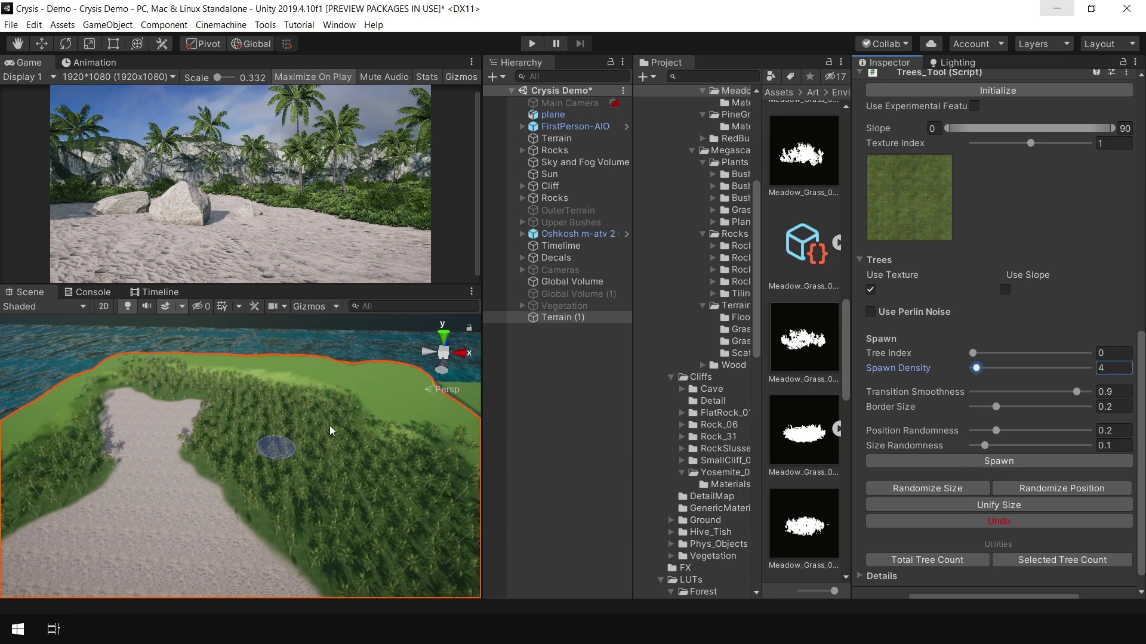
pyautogui.hotkey('shift', 'space')
pyautogui.moveTo(486, 382); pyautogui.dragTo(546, 310, button='right')
pyautogui.moveTo(656, 286); pyautogui.dragTo(800, 420, button='right')
pyautogui.hotkey('shift', 'space')
pyautogui.scroll(-10, 1079, 428)
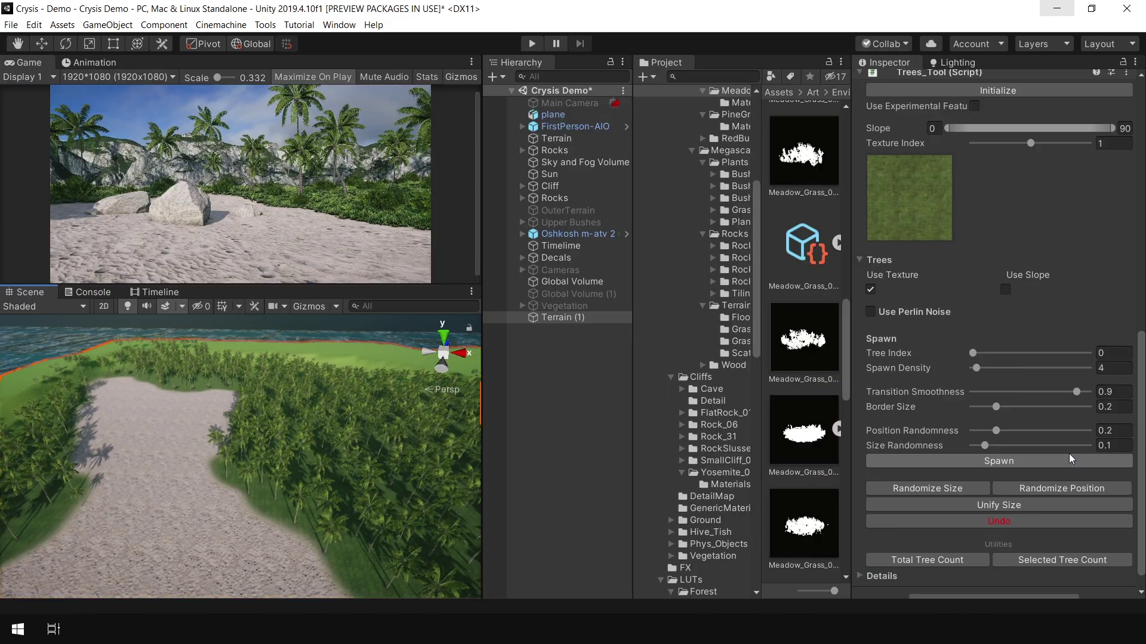
pyautogui.click(1069, 458)
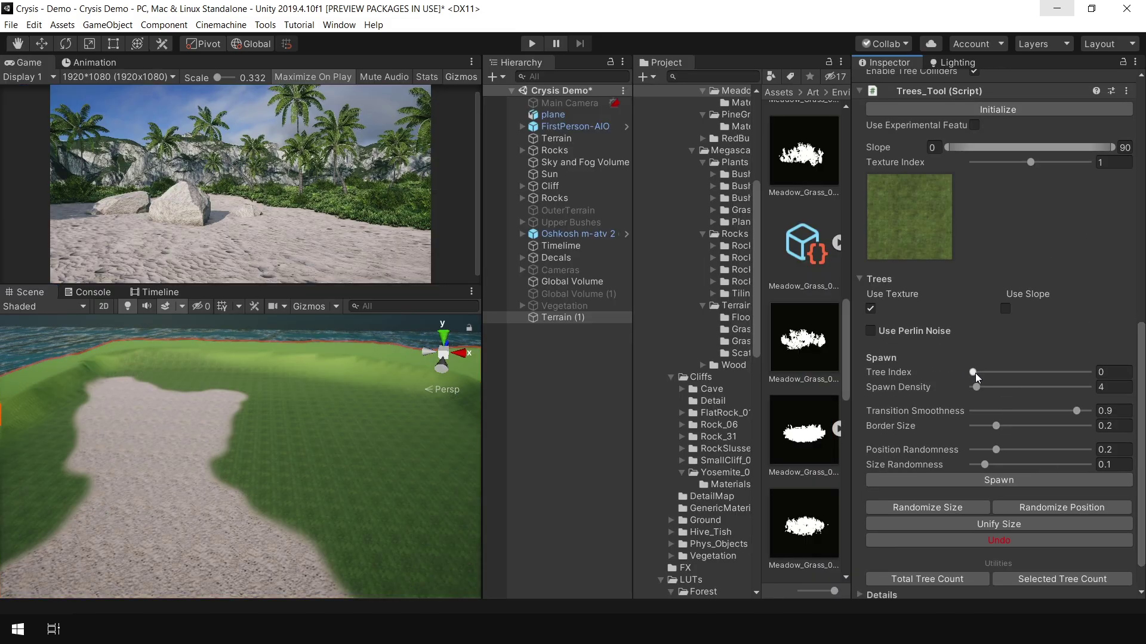
# Identify the meadow grass entry among the terrain trees, set the tree index to 1 and spawn it at density 4
pyautogui.moveTo(1140, 400); pyautogui.dragTo(1129, 232)
pyautogui.click(935, 177)
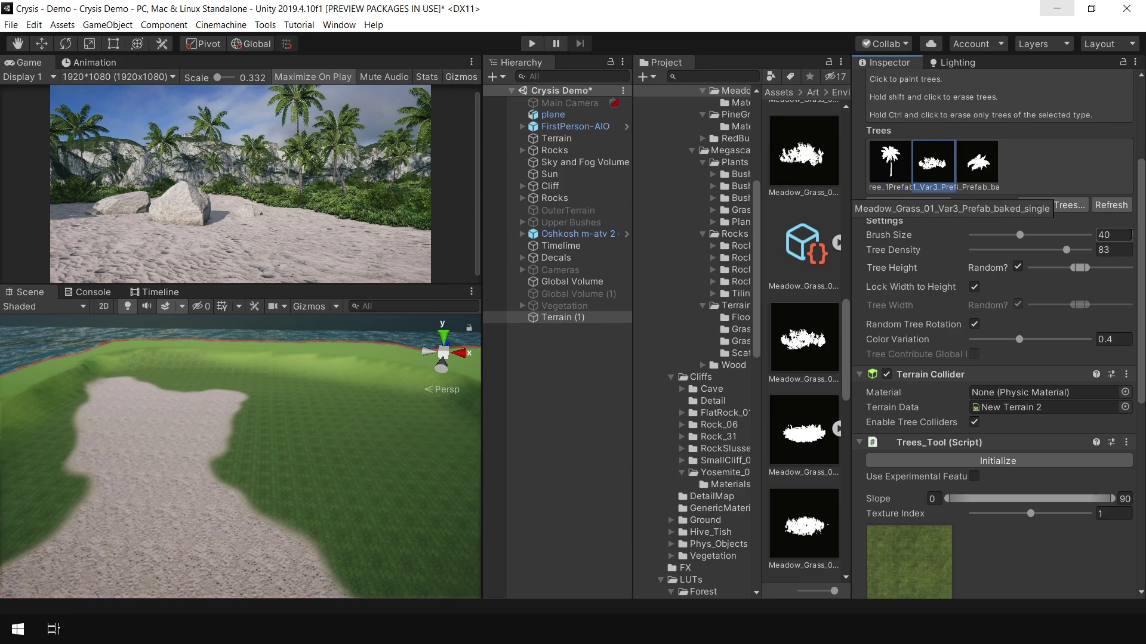
pyautogui.moveTo(1140, 277); pyautogui.dragTo(1143, 462)
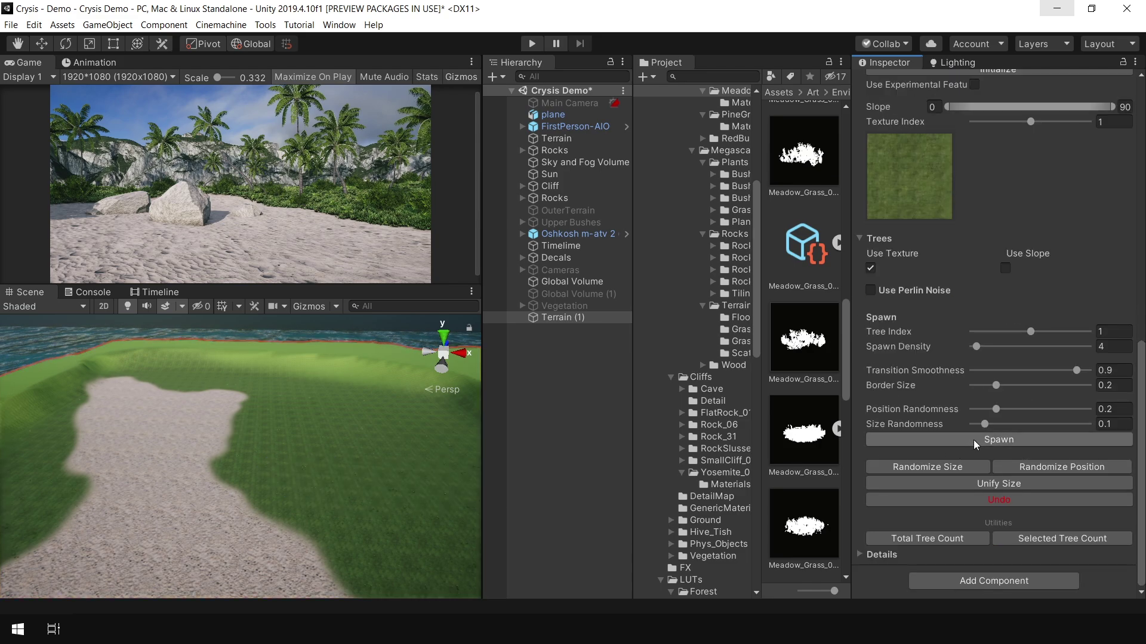
pyautogui.click(984, 440)
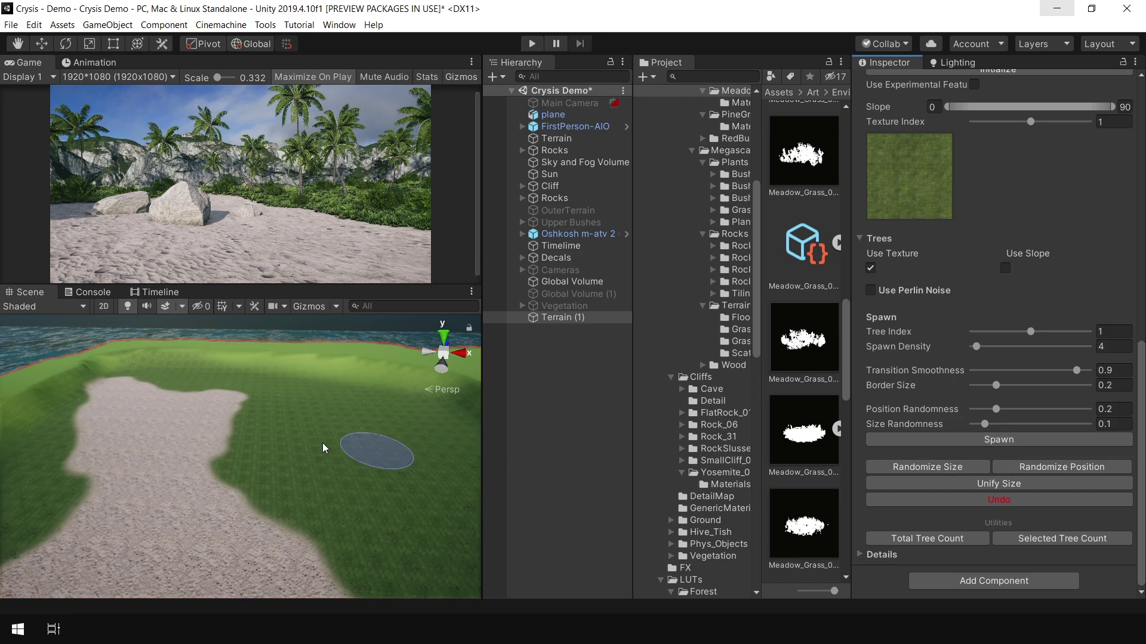
pyautogui.hotkey('shift', 'space')
pyautogui.moveTo(593, 443); pyautogui.dragTo(779, 329, button='right')
pyautogui.hotkey('shift', 'space')
pyautogui.scroll(-10, 993, 420)
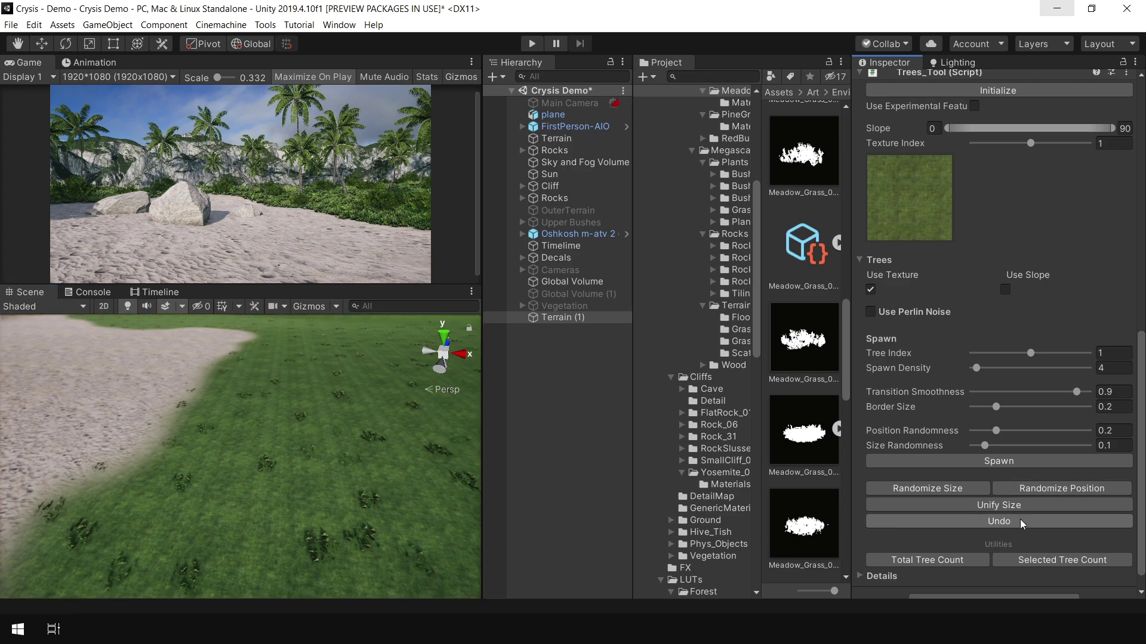
# Undo the last meadow grass spawn, respawn it at density 11, and undo that spawn as well
pyautogui.scroll(-1, 1019, 520)
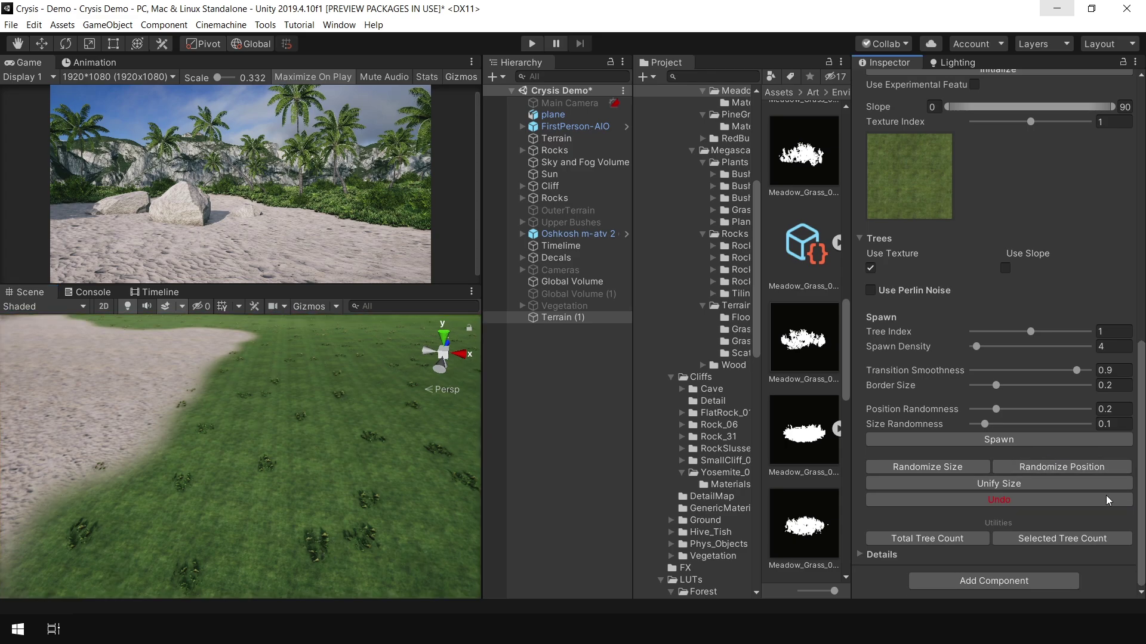
pyautogui.click(1001, 500)
pyautogui.click(996, 439)
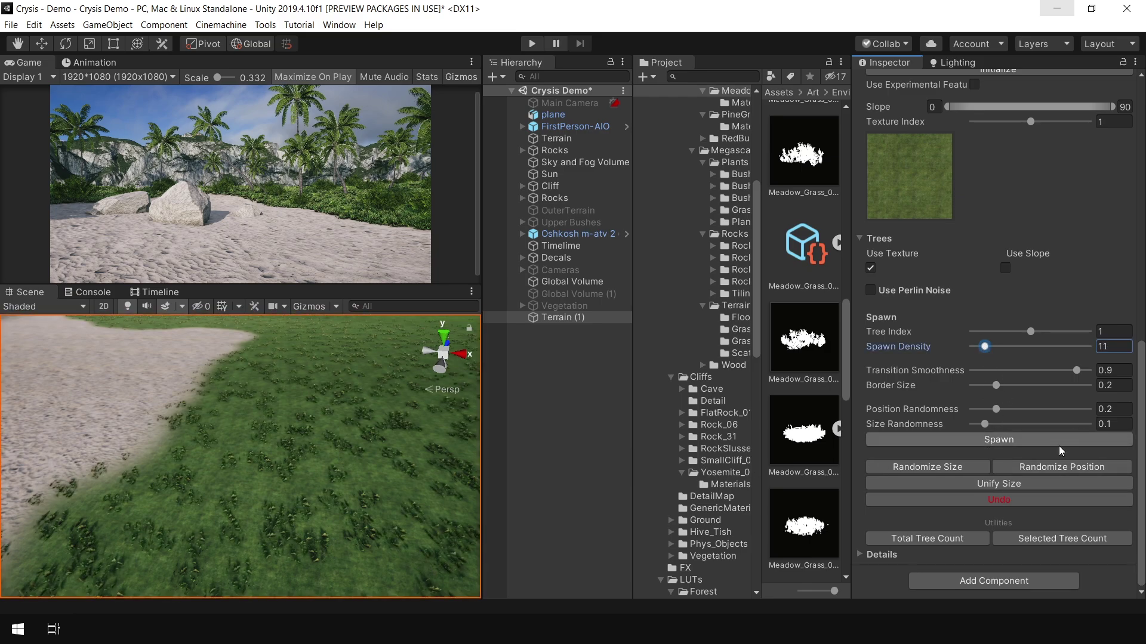
pyautogui.click(1004, 499)
# Spawn the meadow grass at density 24, inspect its coverage around the sand, and undo the spawn
pyautogui.moveTo(984, 347); pyautogui.dragTo(995, 351)
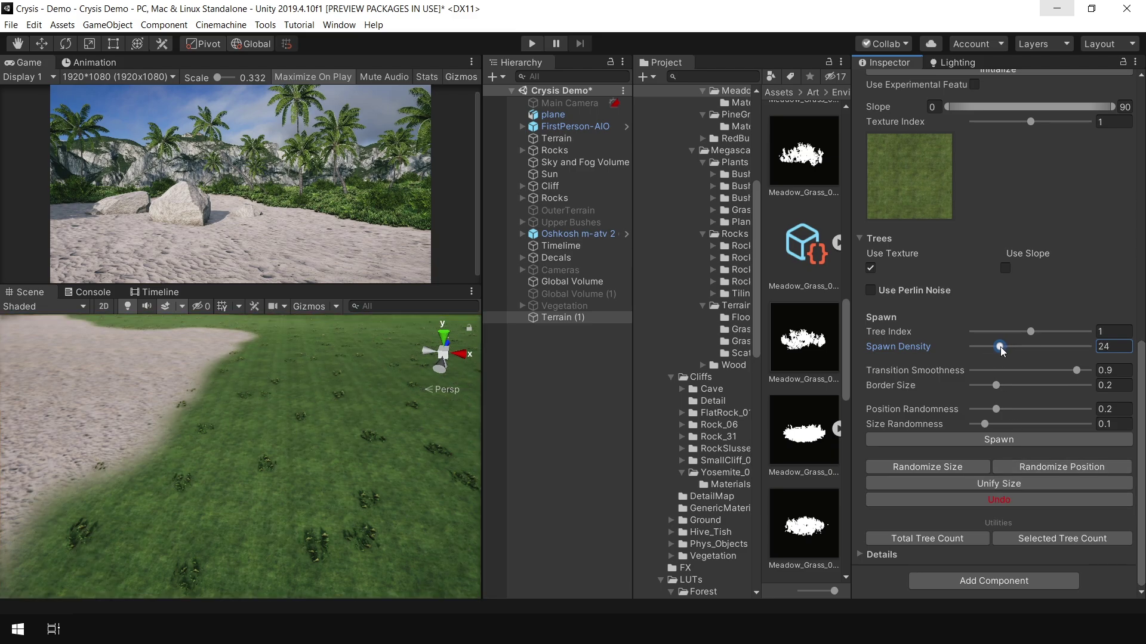
pyautogui.click(1000, 440)
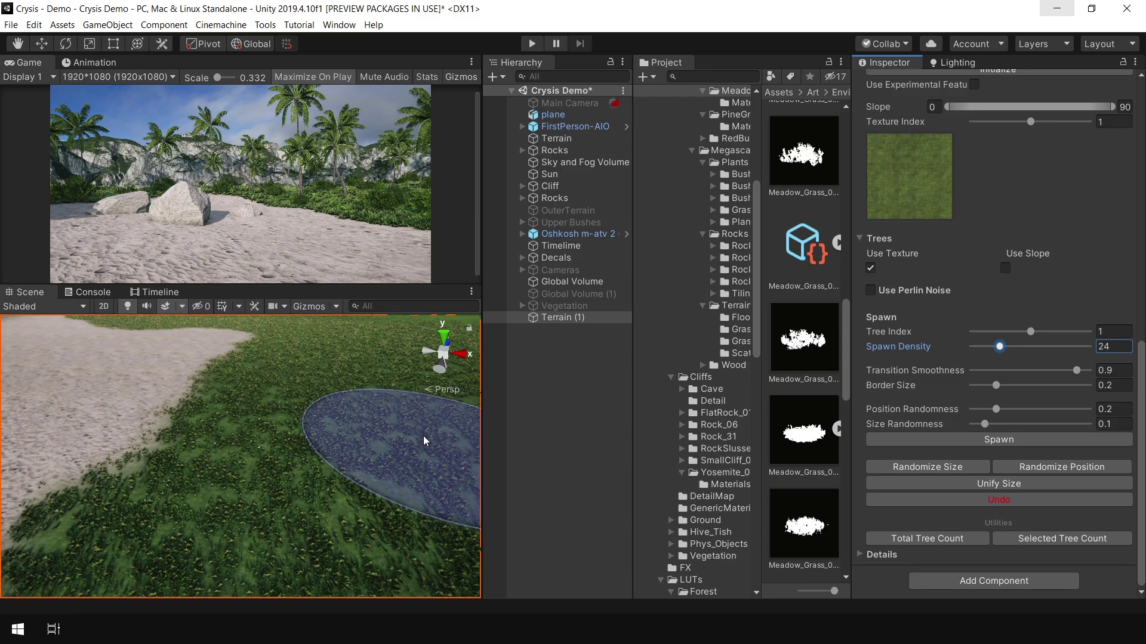
pyautogui.hotkey('shift', 'space')
pyautogui.keyDown('alt'); pyautogui.moveTo(710, 404); pyautogui.dragTo(524, 350); pyautogui.keyUp('alt')
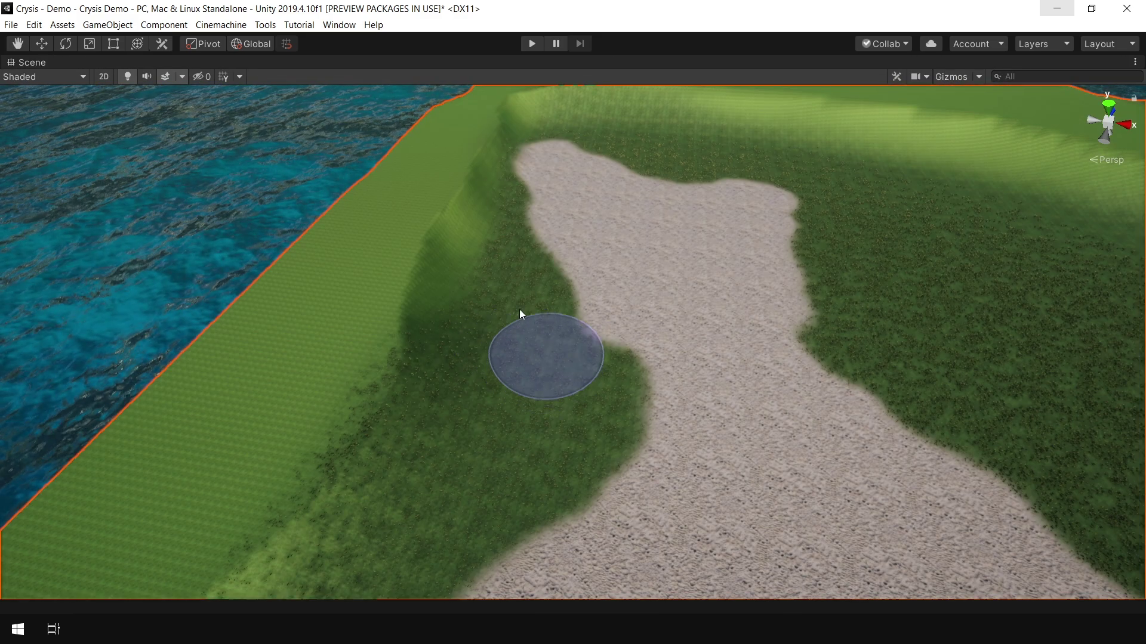
pyautogui.moveTo(496, 409)
pyautogui.keyDown('alt'); pyautogui.mouseDown()
pyautogui.moveTo(520, 348)
pyautogui.moveTo(445, 430)
pyautogui.moveTo(622, 267)
pyautogui.moveTo(607, 411)
pyautogui.moveTo(754, 306)
pyautogui.moveTo(645, 302)
pyautogui.moveTo(659, 482)
pyautogui.moveTo(712, 431)
pyautogui.moveTo(840, 365)
pyautogui.mouseUp(); pyautogui.keyUp('alt')
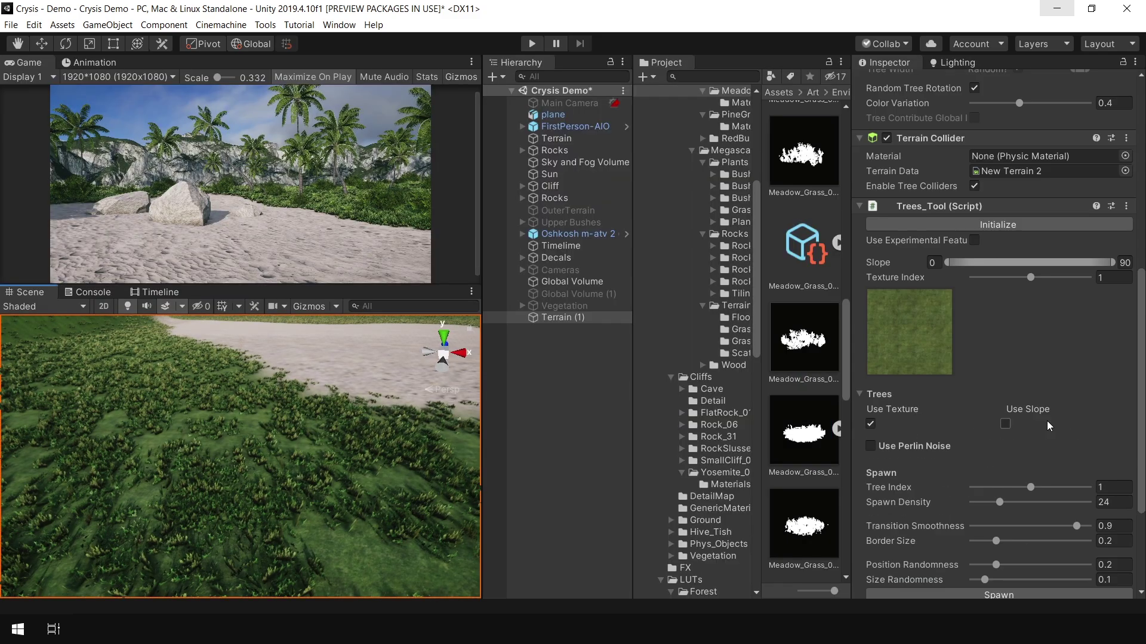
pyautogui.scroll(-3, 1046, 420)
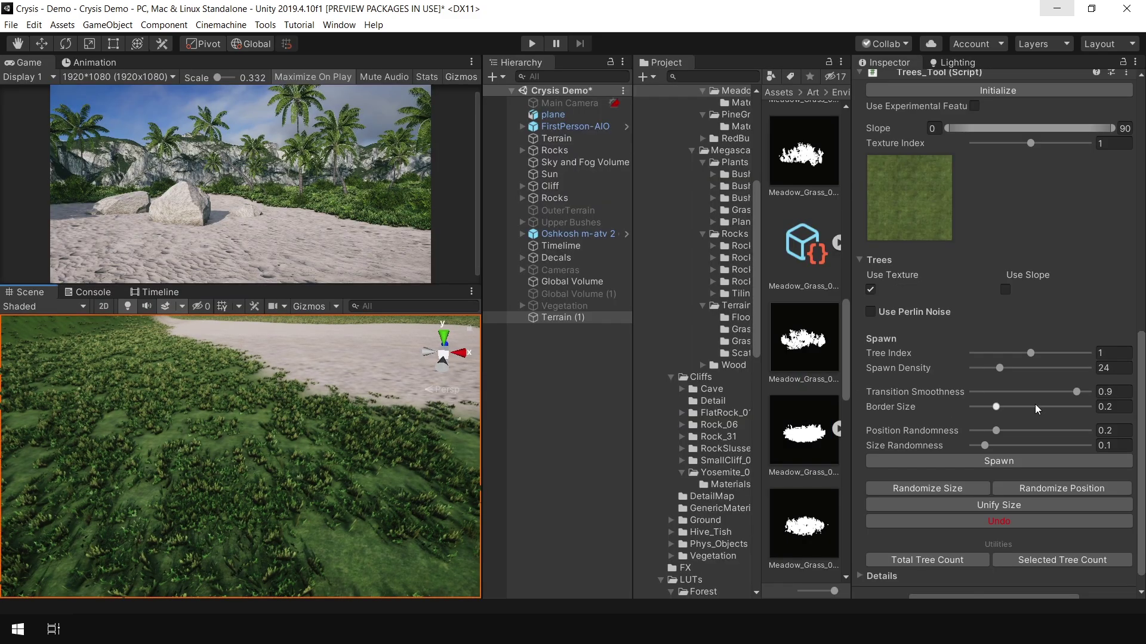
pyautogui.click(1008, 520)
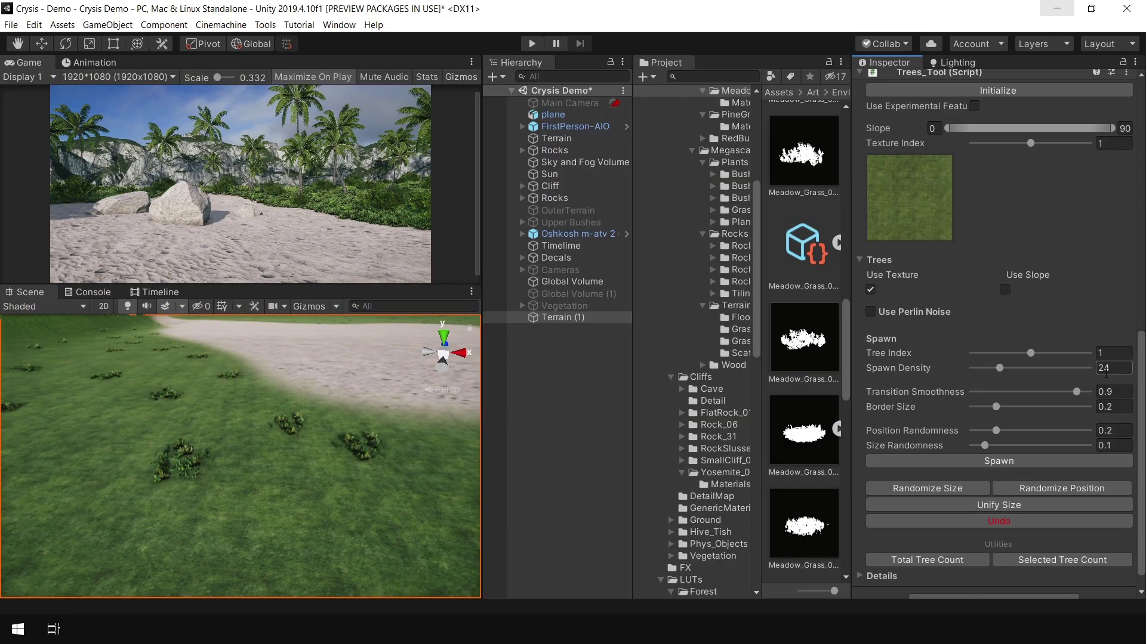
# Set the spawn density to 35 and spawn the meadow grass on the terrain's grass texture
pyautogui.write('40')
pyautogui.write('35')
pyautogui.press('Return')
pyautogui.click(1015, 521)
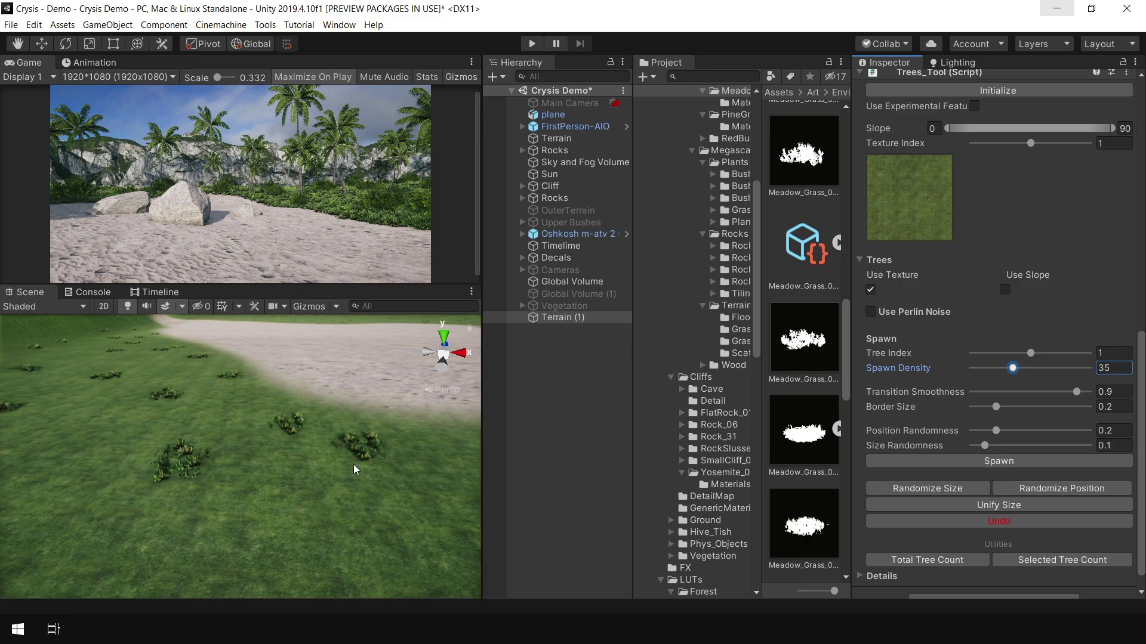
pyautogui.hotkey('shift', 'space')
pyautogui.moveTo(573, 397)
pyautogui.keyDown('alt'); pyautogui.mouseDown(button='right')
pyautogui.moveTo(481, 292)
pyautogui.moveTo(524, 281)
pyautogui.moveTo(633, 322)
pyautogui.moveTo(657, 297)
pyautogui.moveTo(626, 281)
pyautogui.moveTo(699, 319)
pyautogui.moveTo(550, 263)
pyautogui.mouseUp(button='right'); pyautogui.keyUp('alt')
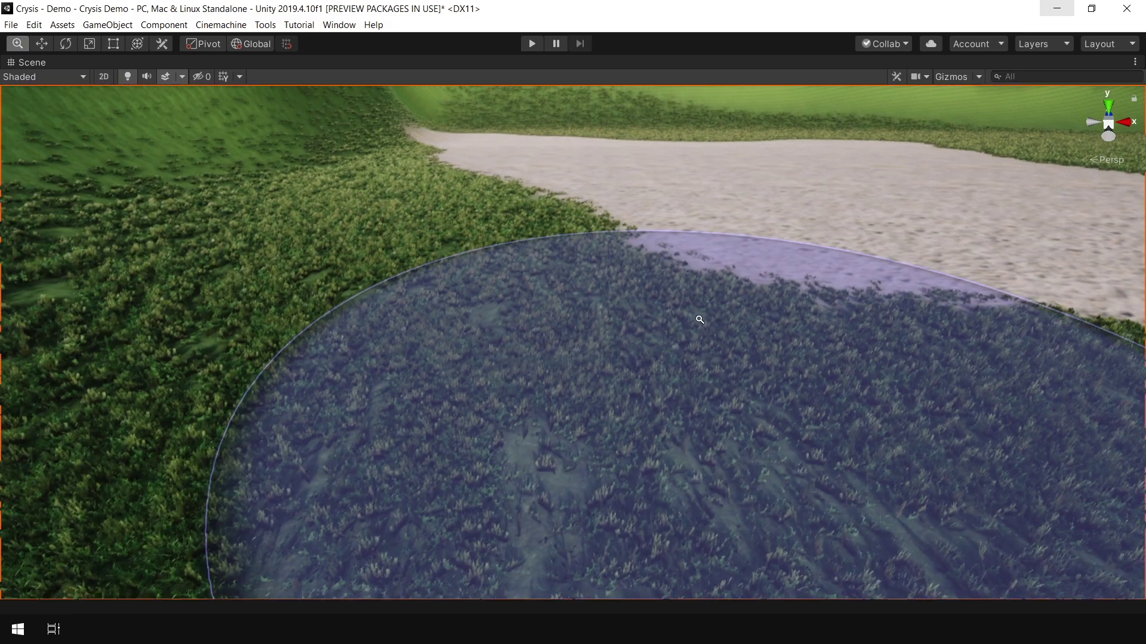
pyautogui.moveTo(704, 269); pyautogui.dragTo(531, 253, button='middle')
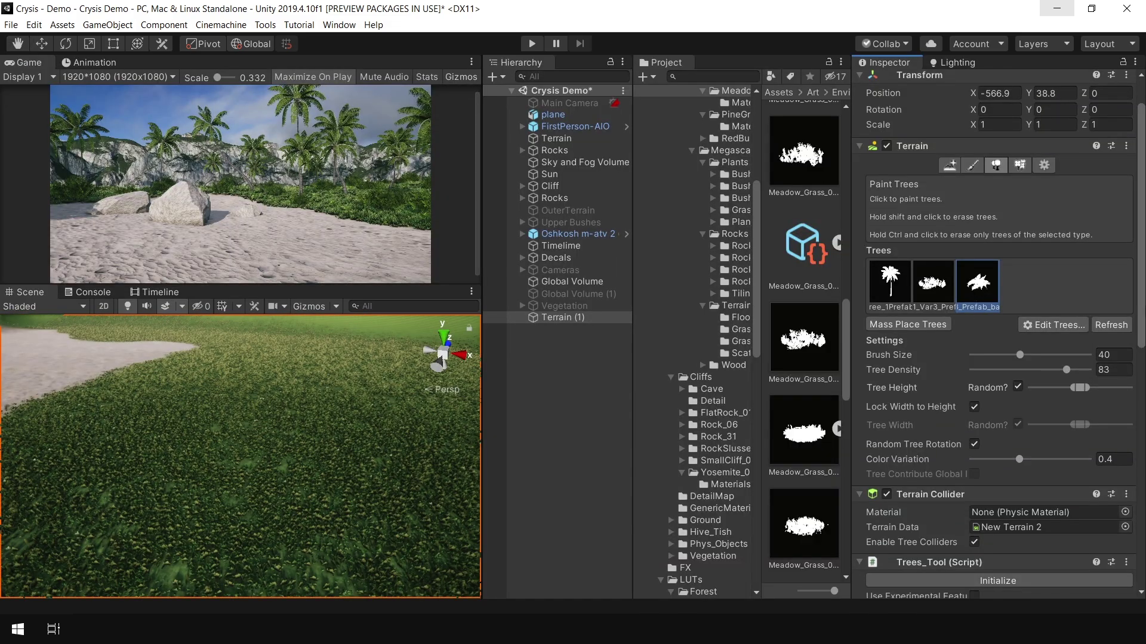
# Set the tree index to 2 and the spawn density to 10, and spawn the ferns on the grass texture
pyautogui.moveTo(1140, 314); pyautogui.dragTo(1140, 495)
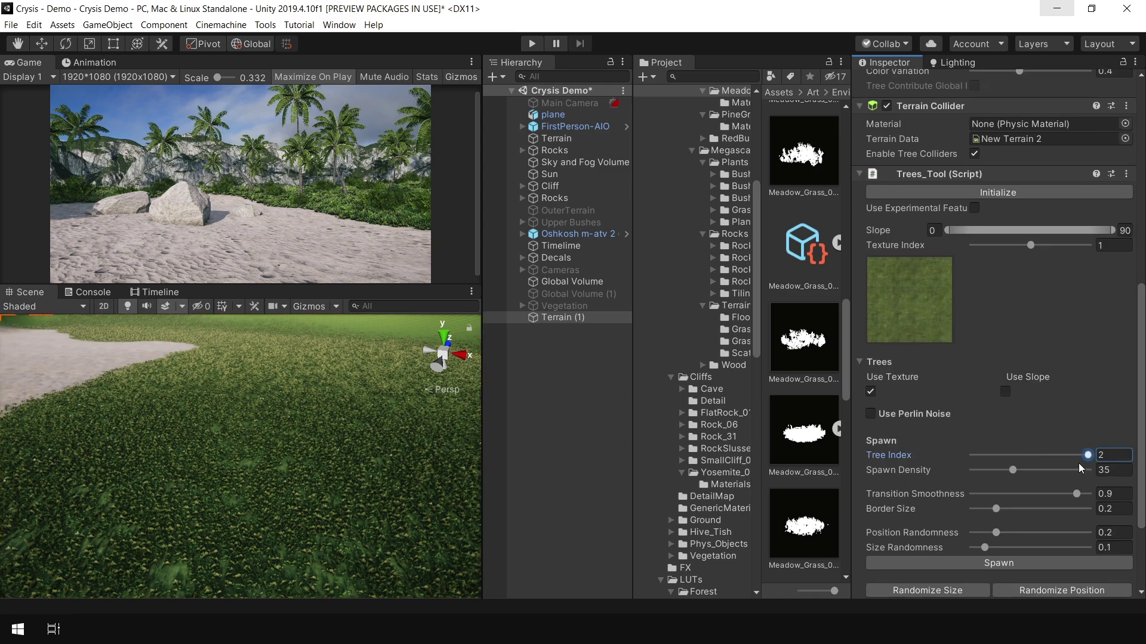
pyautogui.click(1012, 470)
pyautogui.write('10')
pyautogui.click(1029, 564)
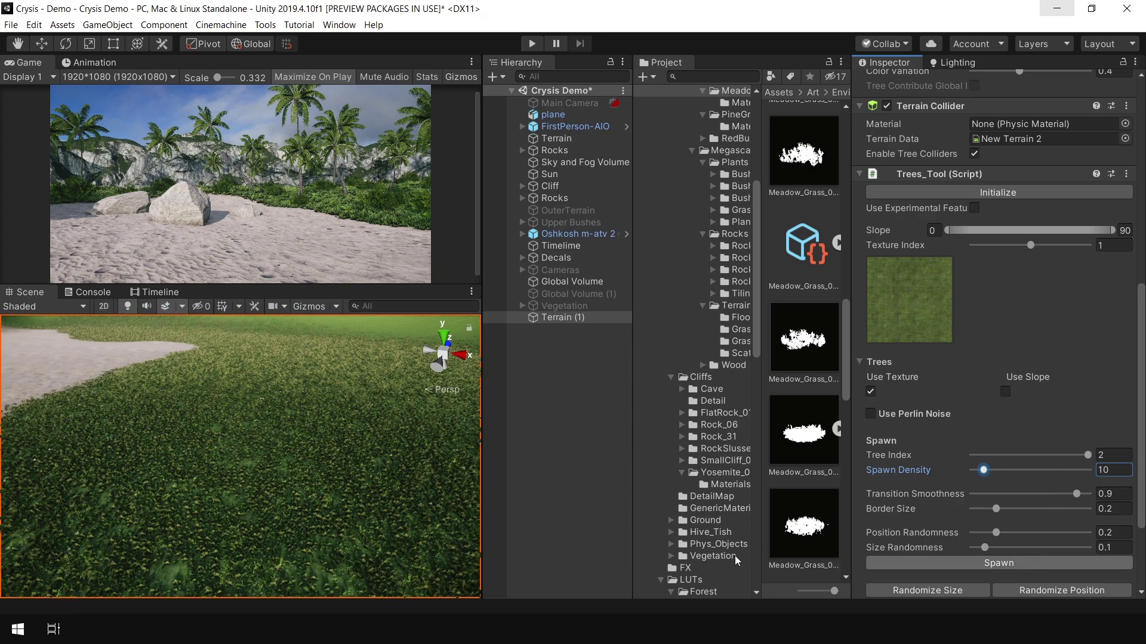
pyautogui.hotkey('shift', 'space')
pyautogui.moveTo(435, 330)
pyautogui.keyDown('alt'); pyautogui.mouseDown()
pyautogui.moveTo(584, 325)
pyautogui.moveTo(792, 225)
pyautogui.moveTo(870, 242)
pyautogui.moveTo(882, 230)
pyautogui.mouseUp(); pyautogui.keyUp('alt')
pyautogui.hotkey('shift', 'space')
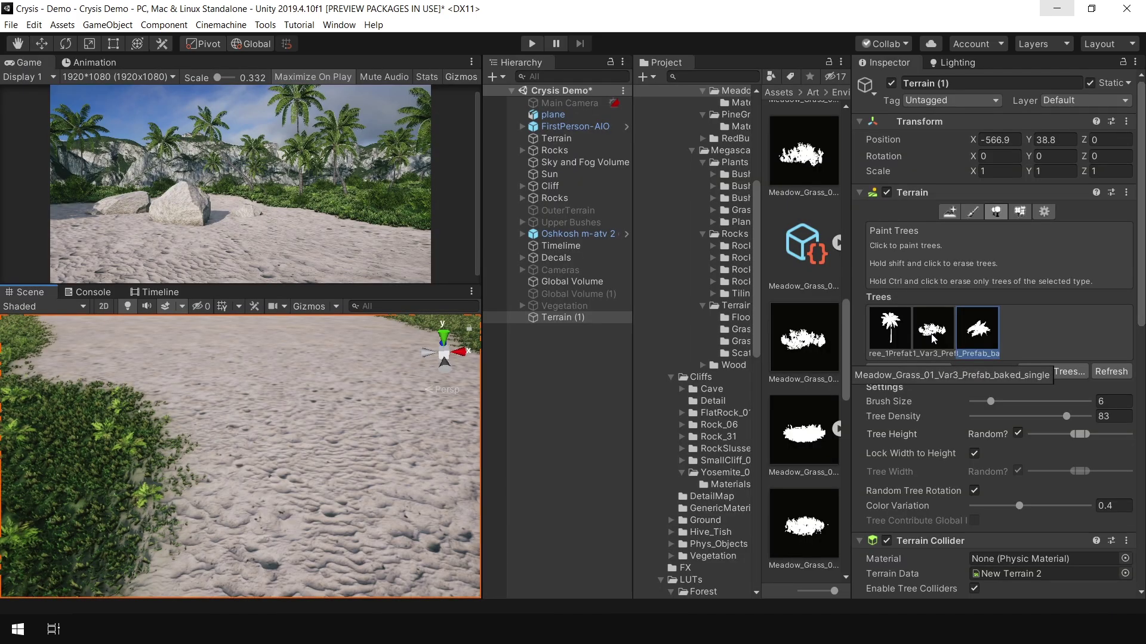
# Paint a patch of meadow grass by hand on the sand near the vegetation edge with brush size 6
pyautogui.click(932, 333)
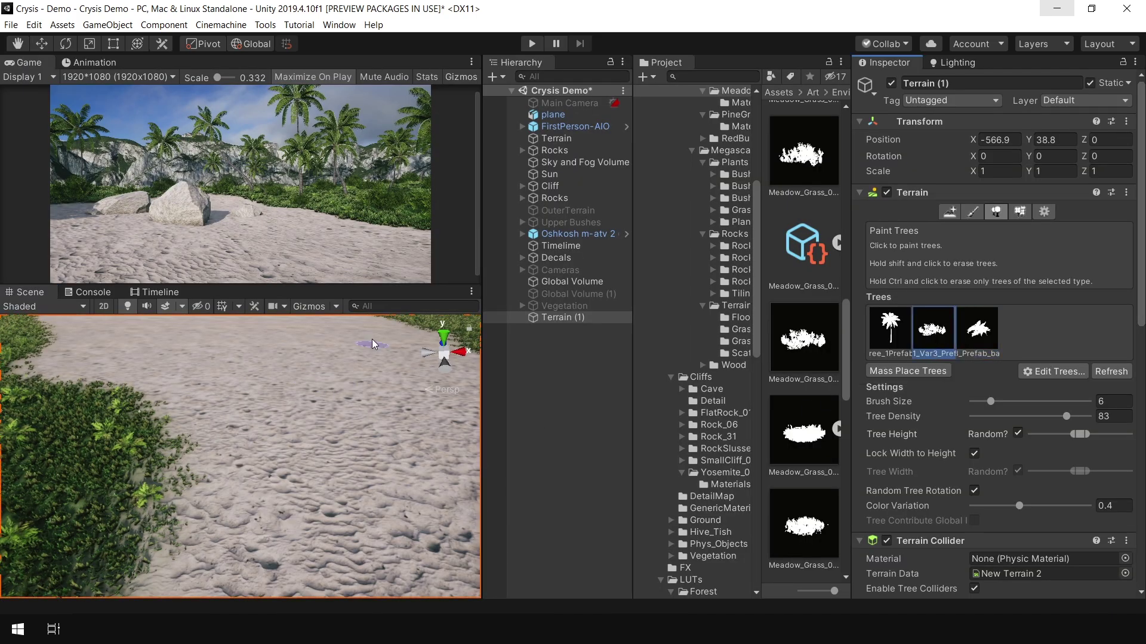
pyautogui.hotkey('shift', 'space')
pyautogui.moveTo(486, 251)
pyautogui.keyDown('alt'); pyautogui.mouseDown()
pyautogui.moveTo(532, 261)
pyautogui.moveTo(552, 360)
pyautogui.moveTo(387, 359)
pyautogui.moveTo(534, 429)
pyautogui.moveTo(389, 424)
pyautogui.moveTo(555, 349)
pyautogui.mouseUp(); pyautogui.keyUp('alt')
pyautogui.moveTo(556, 348)
pyautogui.keyDown('alt'); pyautogui.mouseDown(button='right')
pyautogui.moveTo(555, 324)
pyautogui.moveTo(578, 314)
pyautogui.moveTo(555, 313)
pyautogui.mouseUp(button='right'); pyautogui.keyUp('alt')
pyautogui.moveTo(555, 312)
pyautogui.keyDown('alt'); pyautogui.mouseDown()
pyautogui.moveTo(512, 307)
pyautogui.moveTo(460, 258)
pyautogui.moveTo(752, 246)
pyautogui.moveTo(861, 384)
pyautogui.moveTo(803, 173)
pyautogui.moveTo(825, 206)
pyautogui.mouseUp(); pyautogui.keyUp('alt')
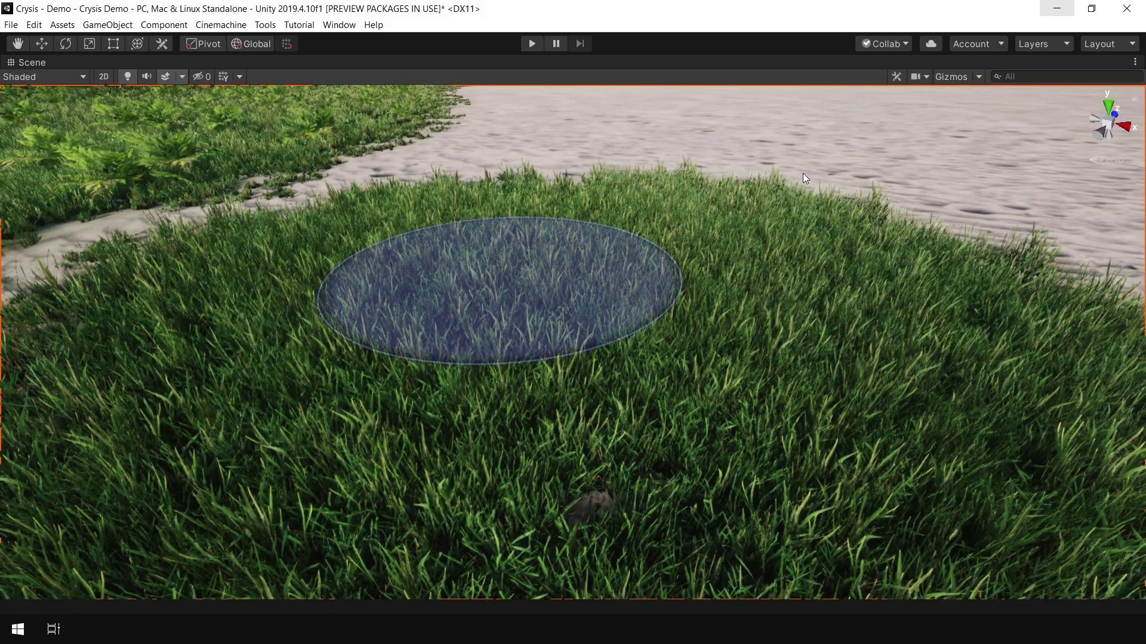
# Select the fern, set the tree density to 68 and paint ferns along the edge of the hand-painted grass patch
pyautogui.hotkey('shift', 'space')
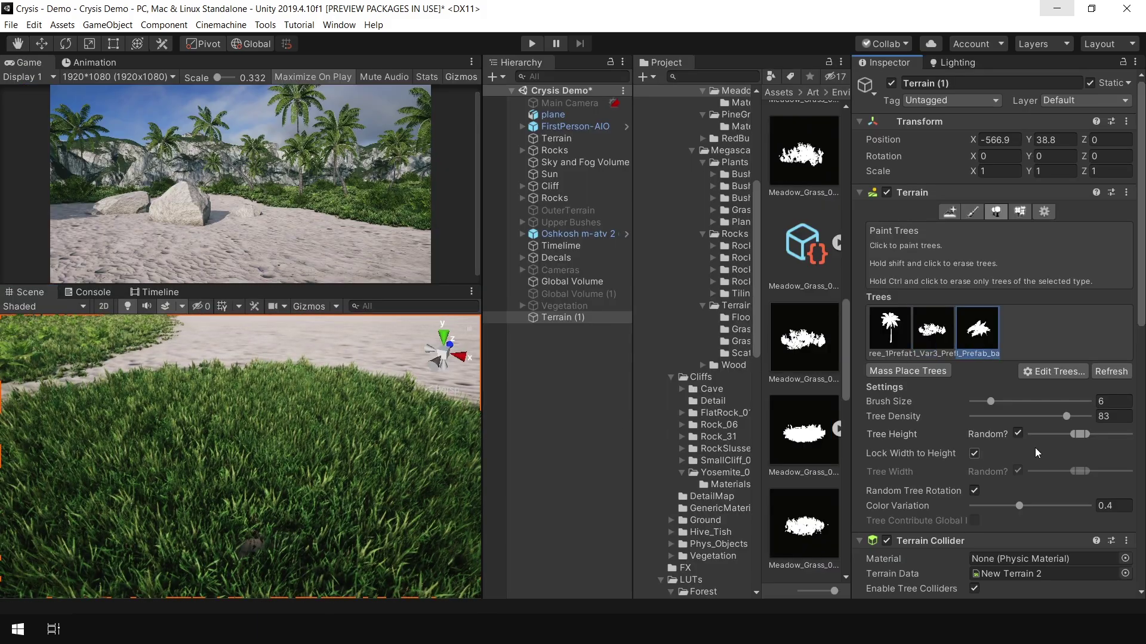
pyautogui.hotkey('shift', 'space')
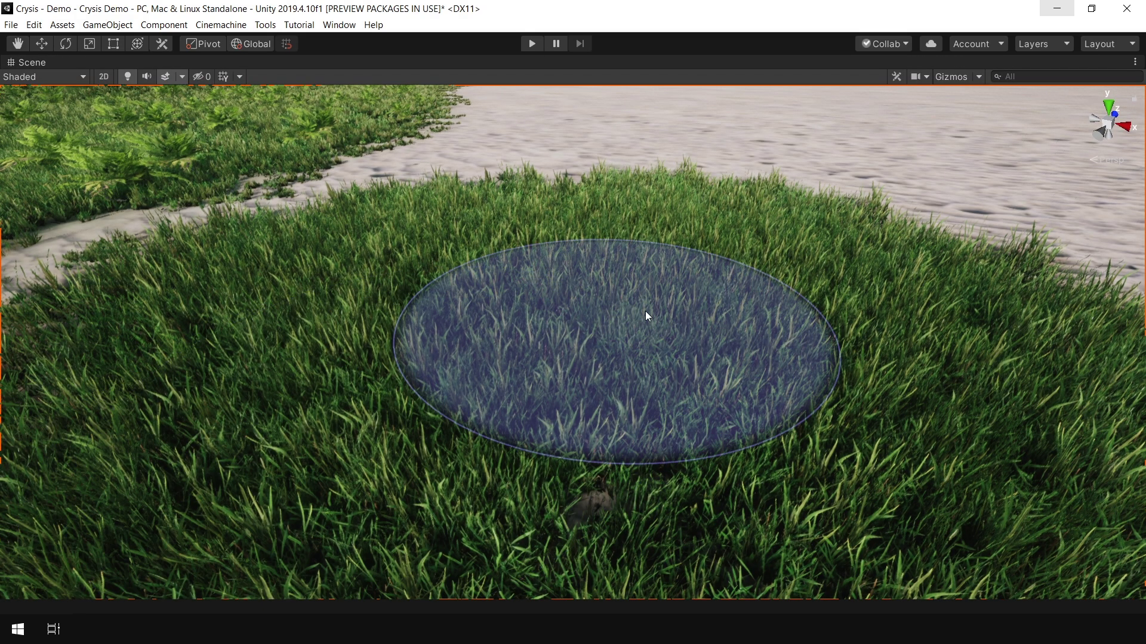
pyautogui.scroll(-3, 646, 317)
pyautogui.hotkey('shift', 'space')
pyautogui.moveTo(1000, 418); pyautogui.dragTo(1025, 421)
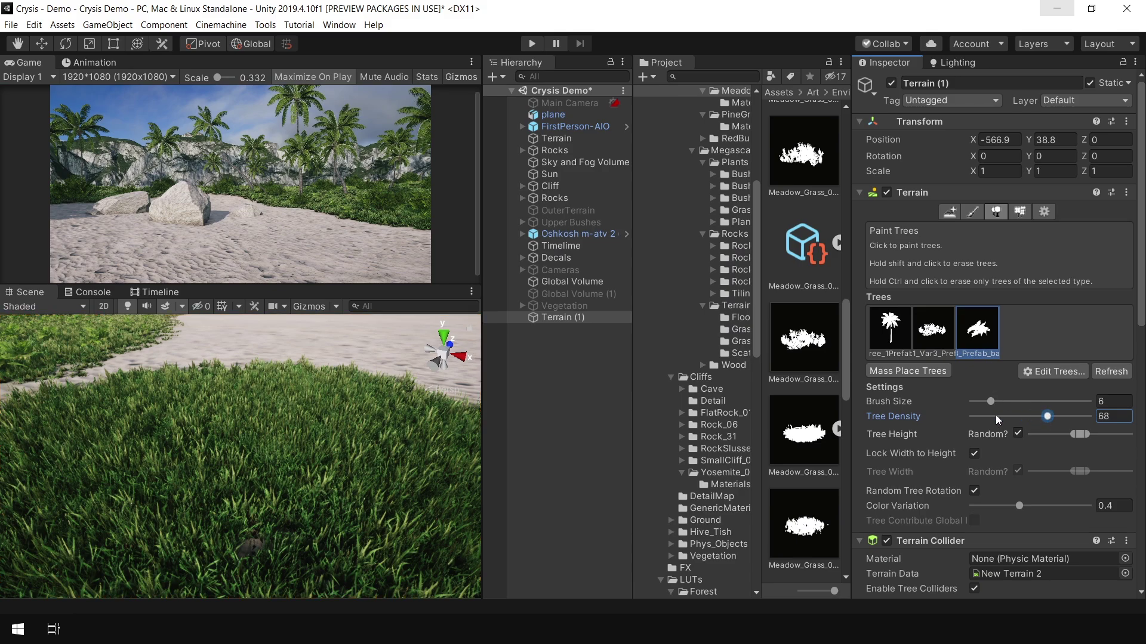
pyautogui.hotkey('shift', 'space')
pyautogui.scroll(-5, 955, 406)
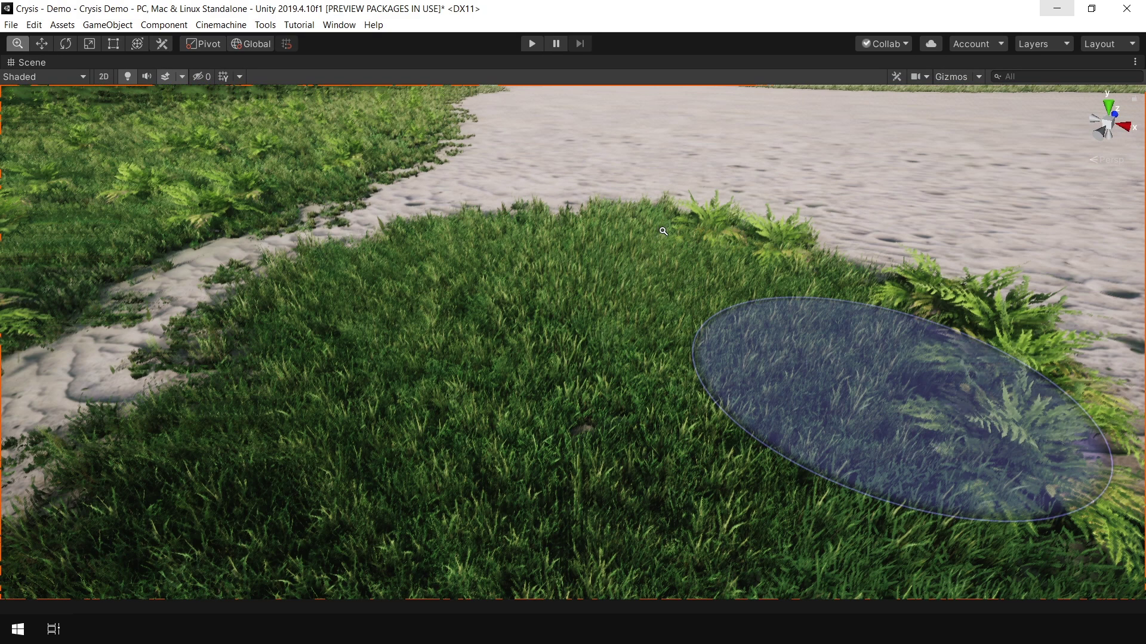
pyautogui.scroll(5, 544, 382)
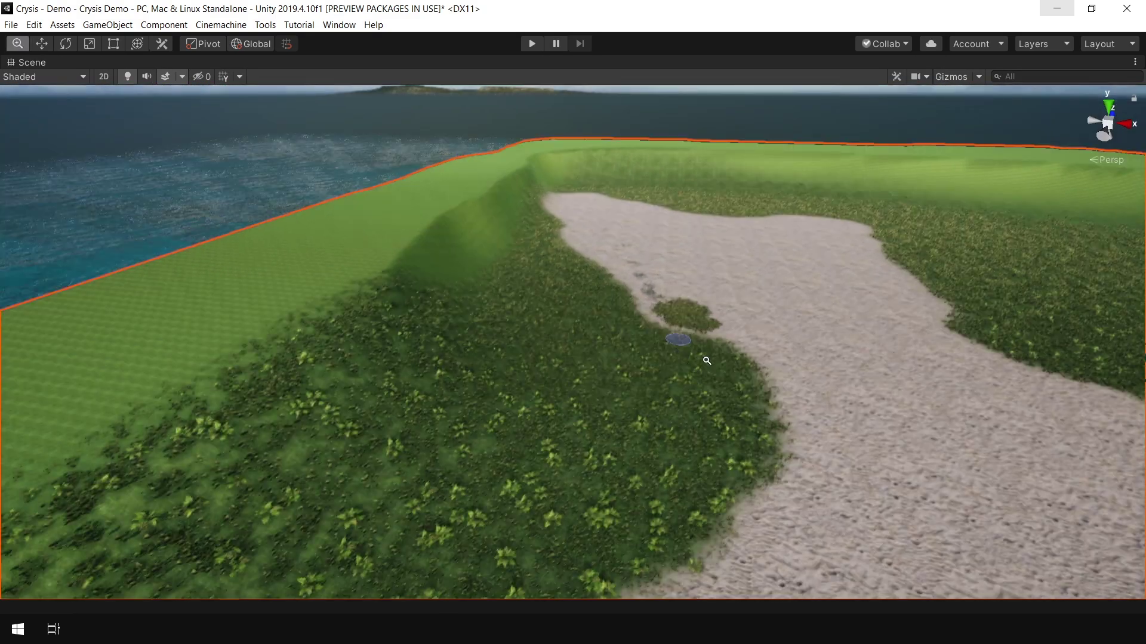
# Select the palm tree and paint palms by hand on the grassy area below the terrain slope
pyautogui.hotkey('shift', 'space')
pyautogui.click(900, 333)
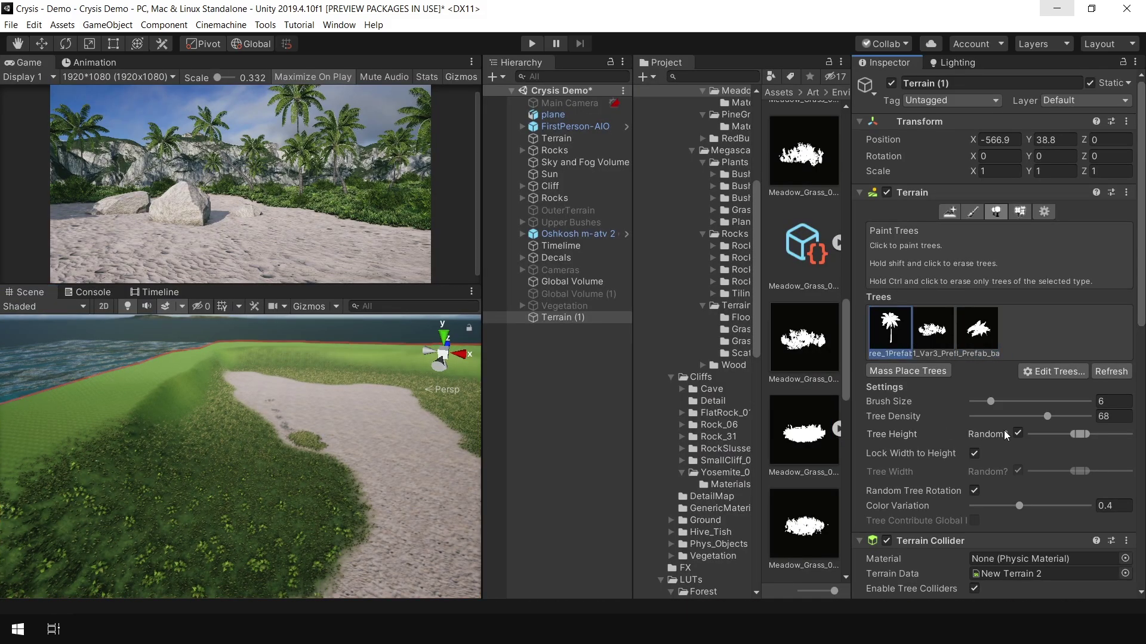
pyautogui.hotkey('shift', 'space')
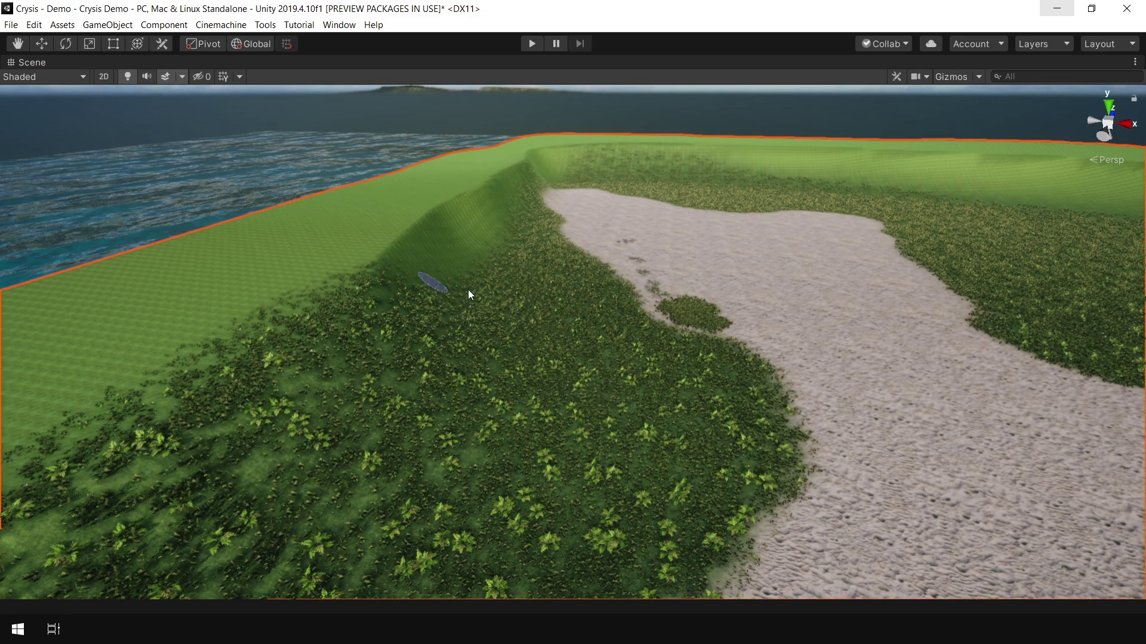
pyautogui.click(455, 289)
pyautogui.hotkey('shift', 'space')
pyautogui.hotkey('shift', 'space')
pyautogui.moveTo(484, 407)
pyautogui.mouseDown(button='right')
pyautogui.moveTo(799, 288)
pyautogui.moveTo(855, 500)
pyautogui.moveTo(782, 223)
pyautogui.moveTo(537, 266)
pyautogui.moveTo(430, 366)
pyautogui.moveTo(563, 238)
pyautogui.moveTo(825, 304)
pyautogui.moveTo(588, 460)
pyautogui.moveTo(689, 295)
pyautogui.moveTo(559, 270)
pyautogui.mouseUp(button='right')
pyautogui.hotkey('shift', 'space')
# Activate the Upper Bushes object and inspect the bushes along the top of the cliffs
pyautogui.scroll(-1, 1112, 481)
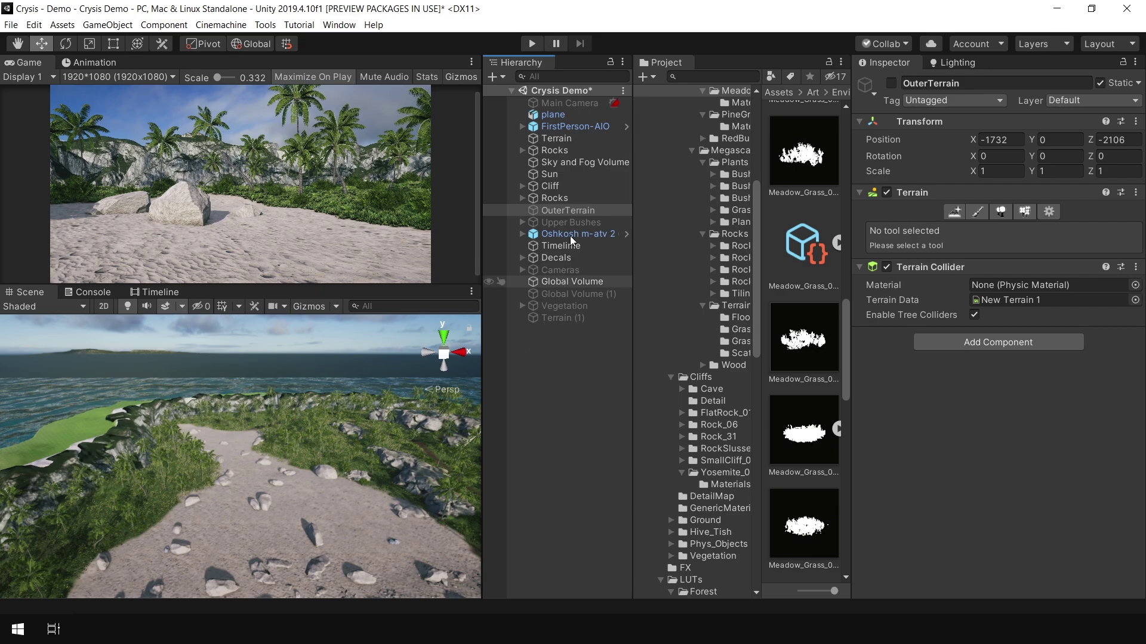
pyautogui.click(576, 222)
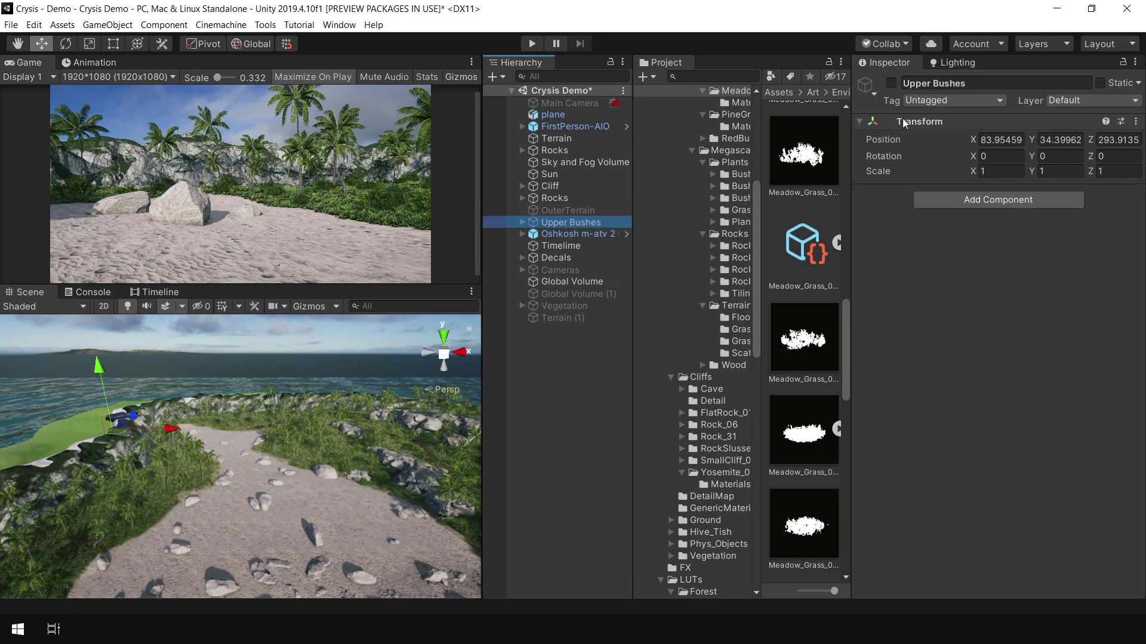
pyautogui.hotkey('shift', 'space')
pyautogui.moveTo(216, 441); pyautogui.dragTo(611, 331, button='right')
pyautogui.hotkey('shift', 'space')
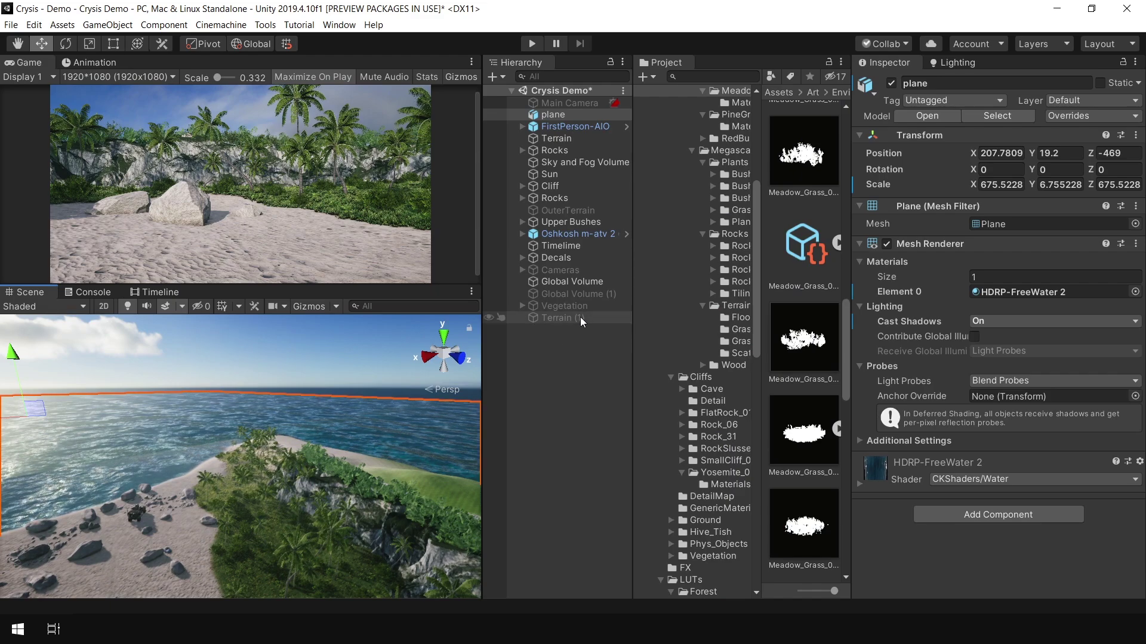
# Activate the OuterTerrain object and inspect the distant mountains behind the water and beach
pyautogui.click(568, 210)
pyautogui.click(539, 392)
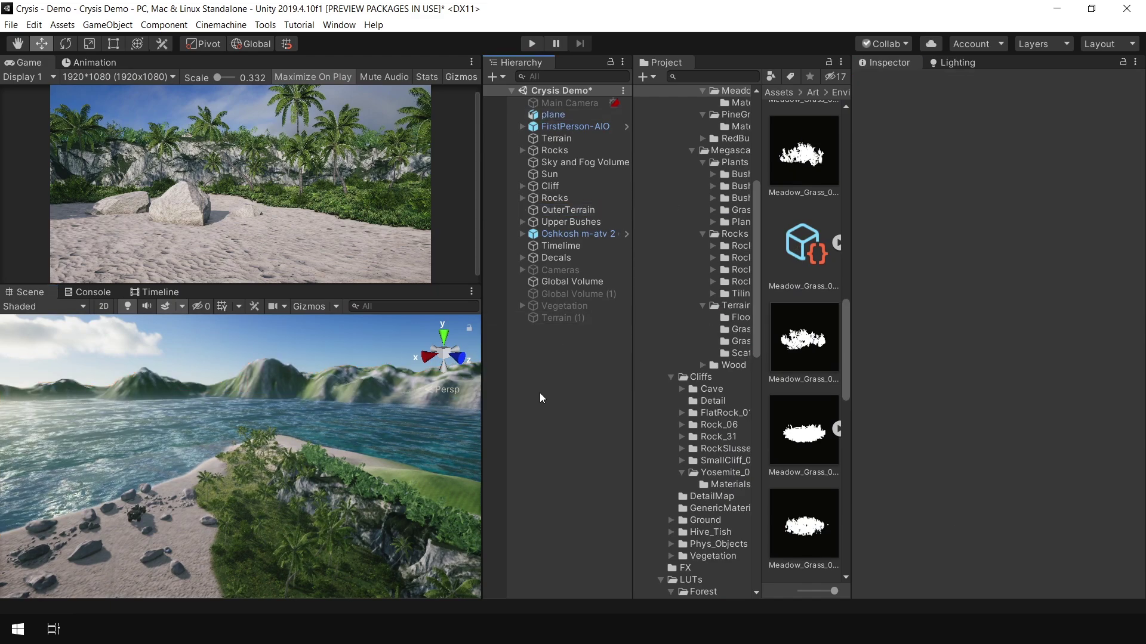
pyautogui.hotkey('shift', 'space')
pyautogui.keyDown('alt'); pyautogui.moveTo(812, 296); pyautogui.dragTo(746, 322); pyautogui.keyUp('alt')
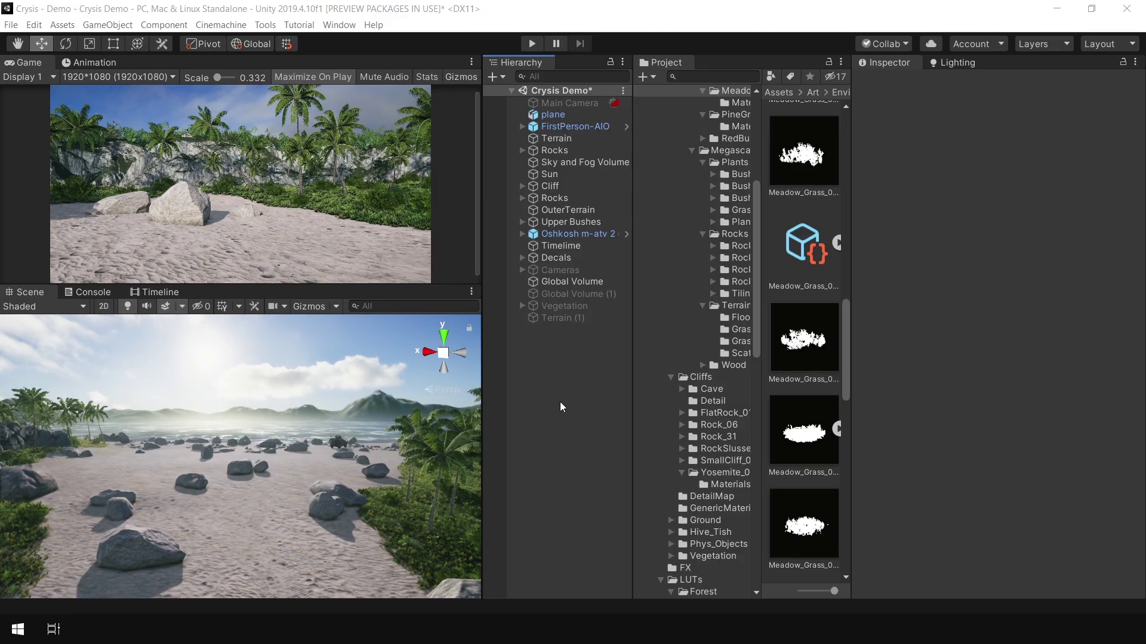
# Look at the existing Sky and Fog Volume and locate the option for adding such a volume to the scene
pyautogui.click(588, 162)
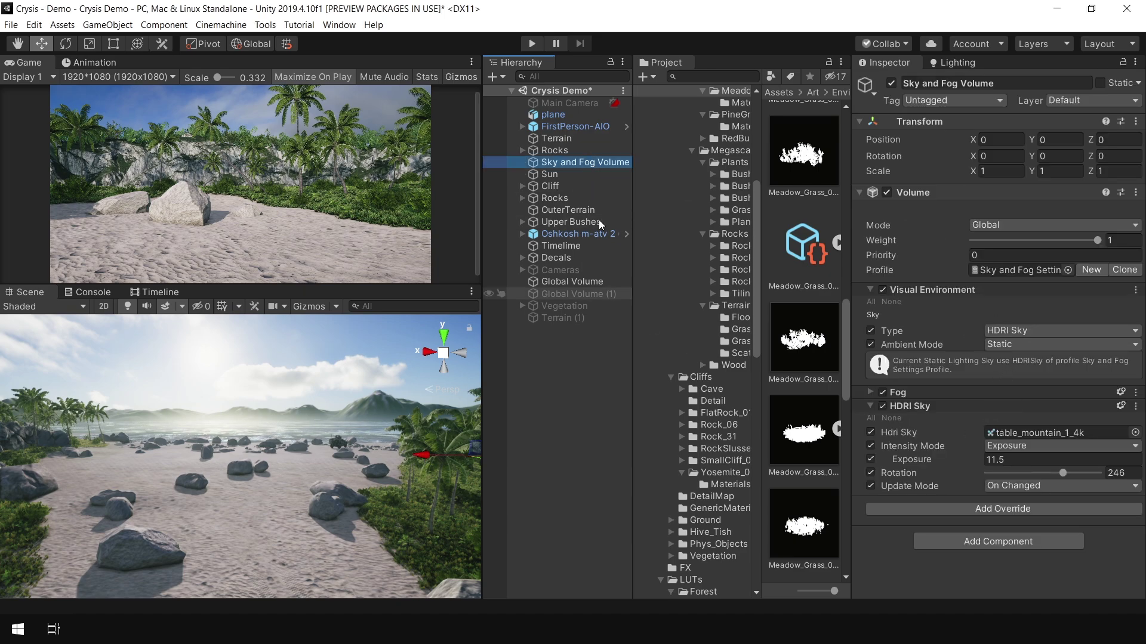
pyautogui.click(539, 391)
pyautogui.rightClick(545, 365)
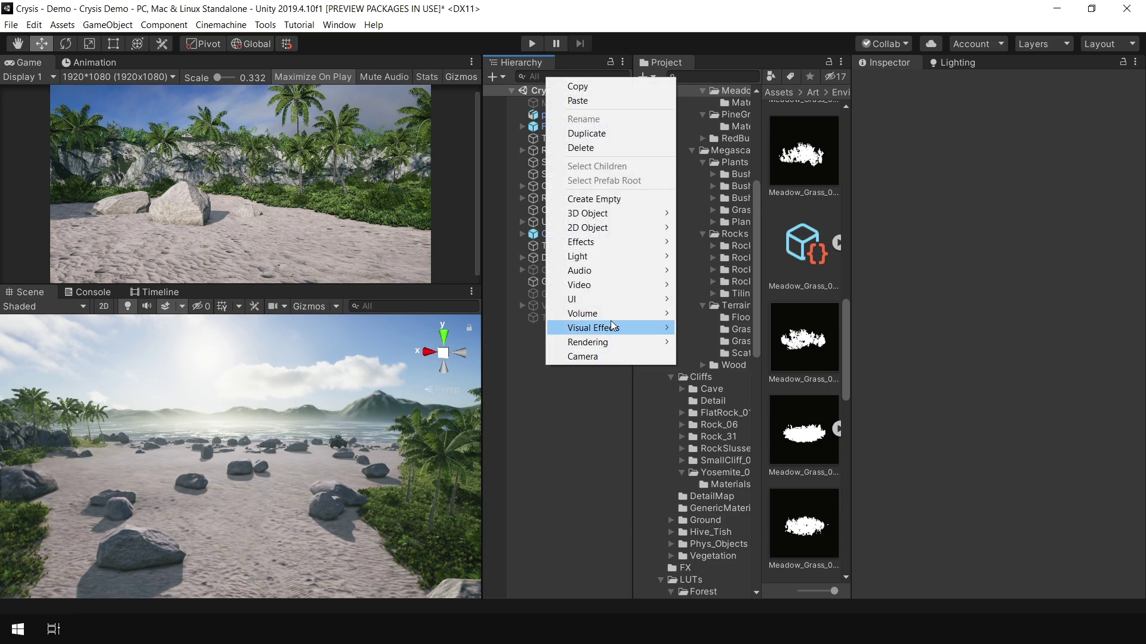
pyautogui.moveTo(639, 313)
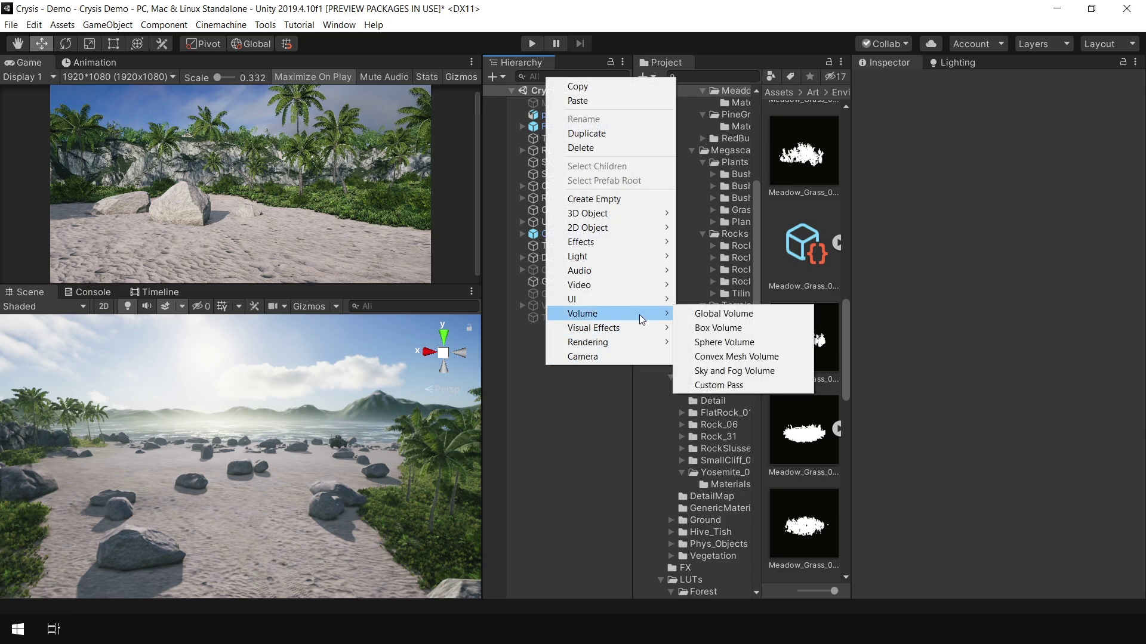
pyautogui.click(720, 371)
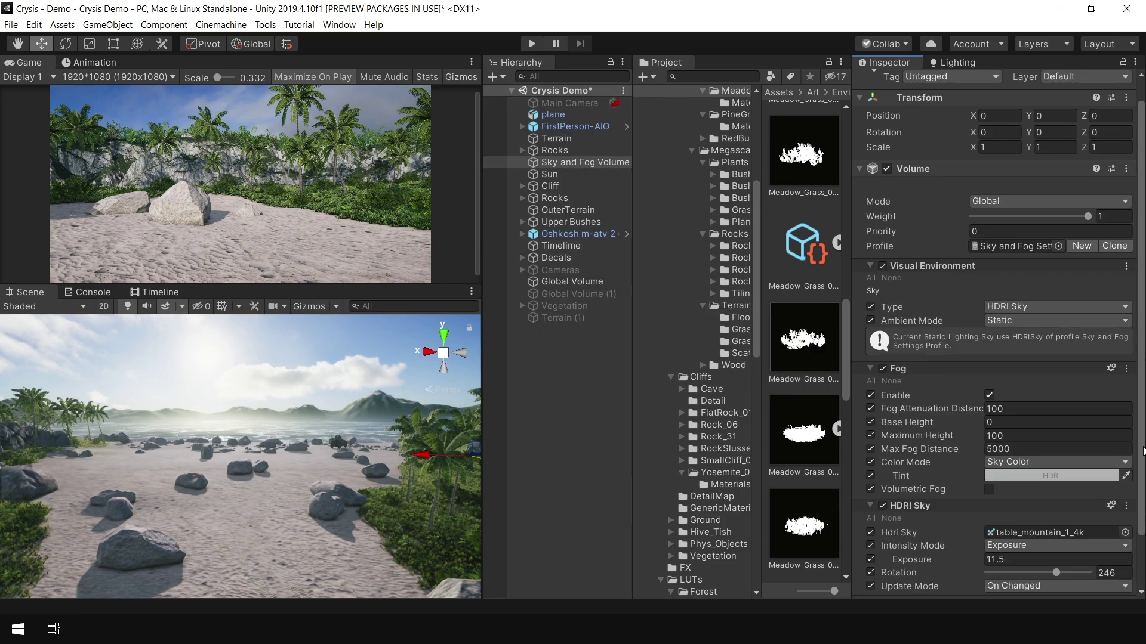
# Review the volume's fog and HDRI sky settings and preview the table_mountain_1_4k texture assigned as the sky
pyautogui.scroll(-2, 1142, 451)
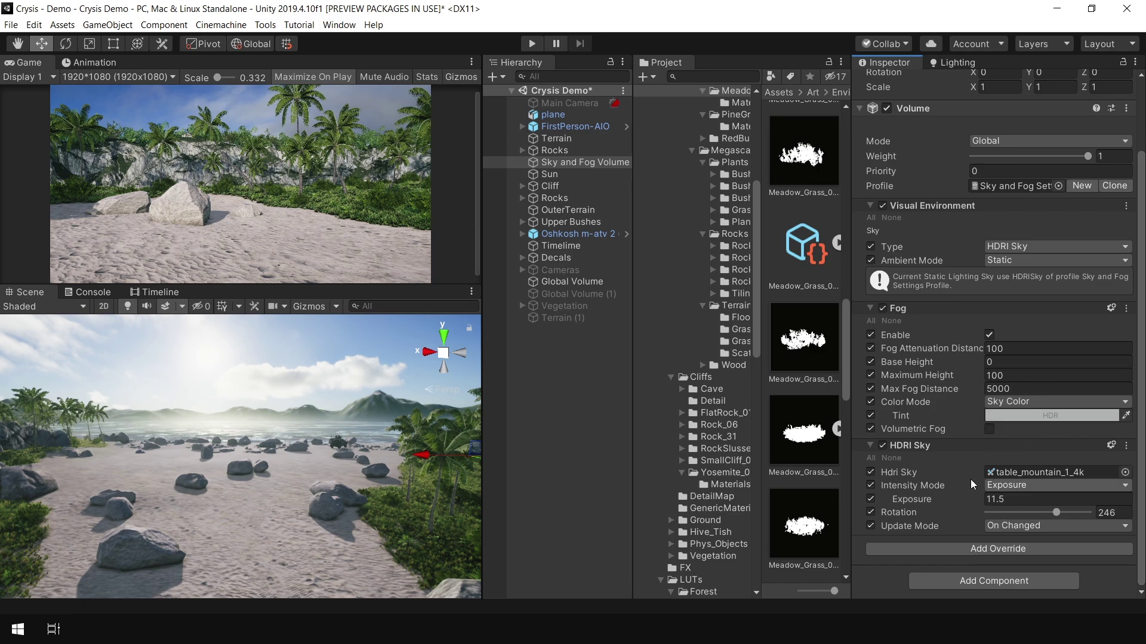
pyautogui.click(1030, 471)
pyautogui.click(807, 173)
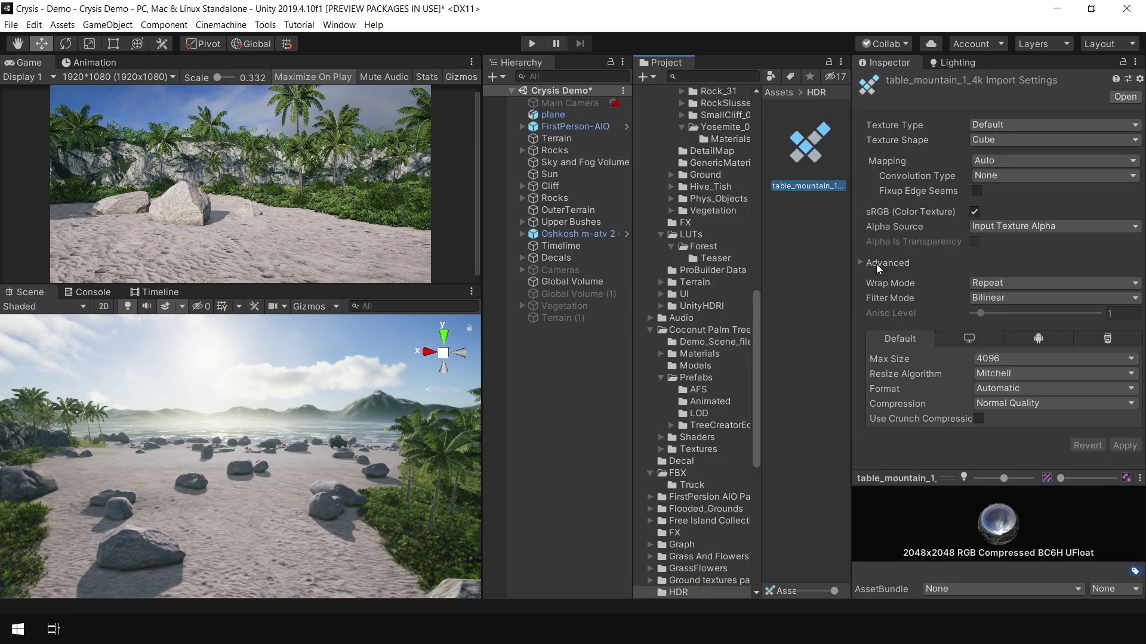
pyautogui.moveTo(939, 480); pyautogui.dragTo(994, 325)
pyautogui.moveTo(936, 279); pyautogui.dragTo(928, 319)
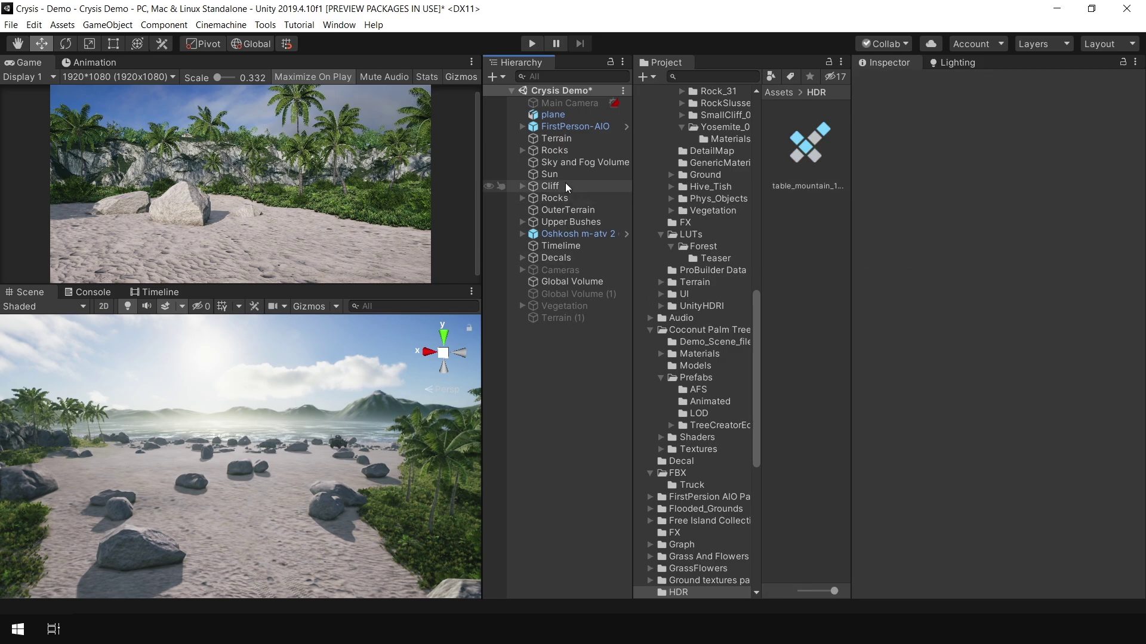
# Examine the emission, volumetrics and shadow settings of the Sun directional light
pyautogui.click(566, 177)
pyautogui.scroll(-3, 1144, 266)
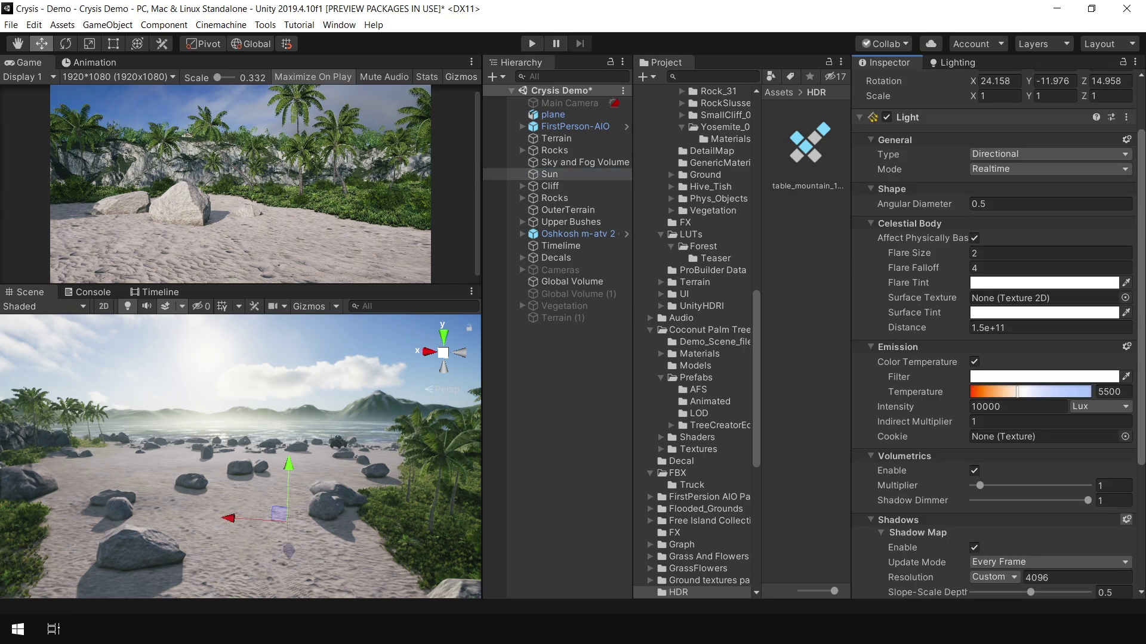
pyautogui.scroll(-6, 993, 334)
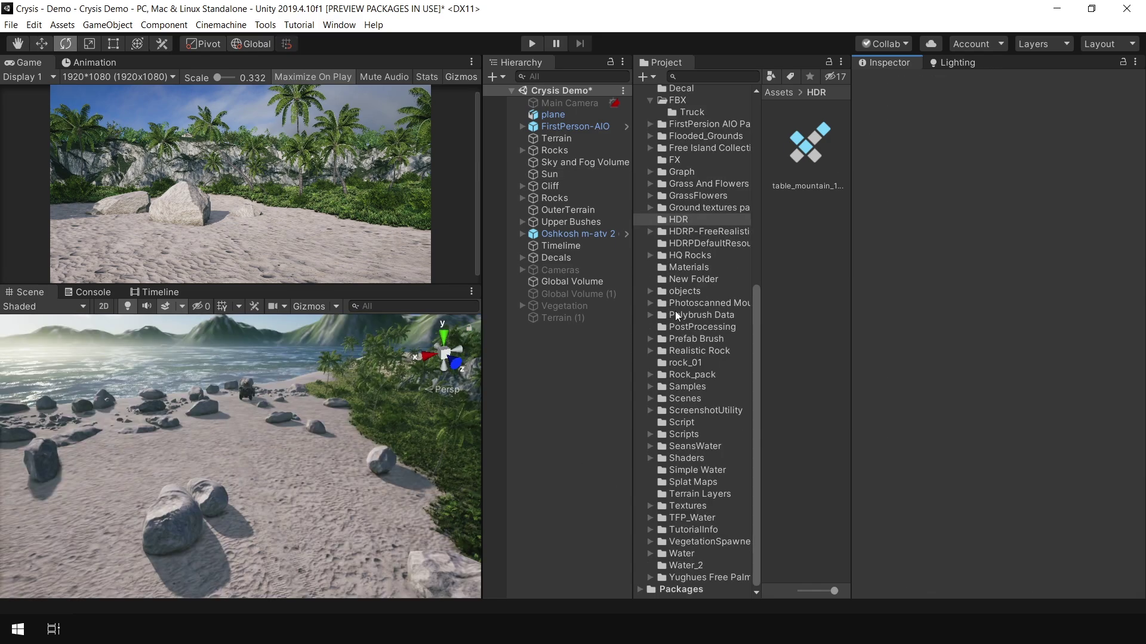
pyautogui.click(956, 62)
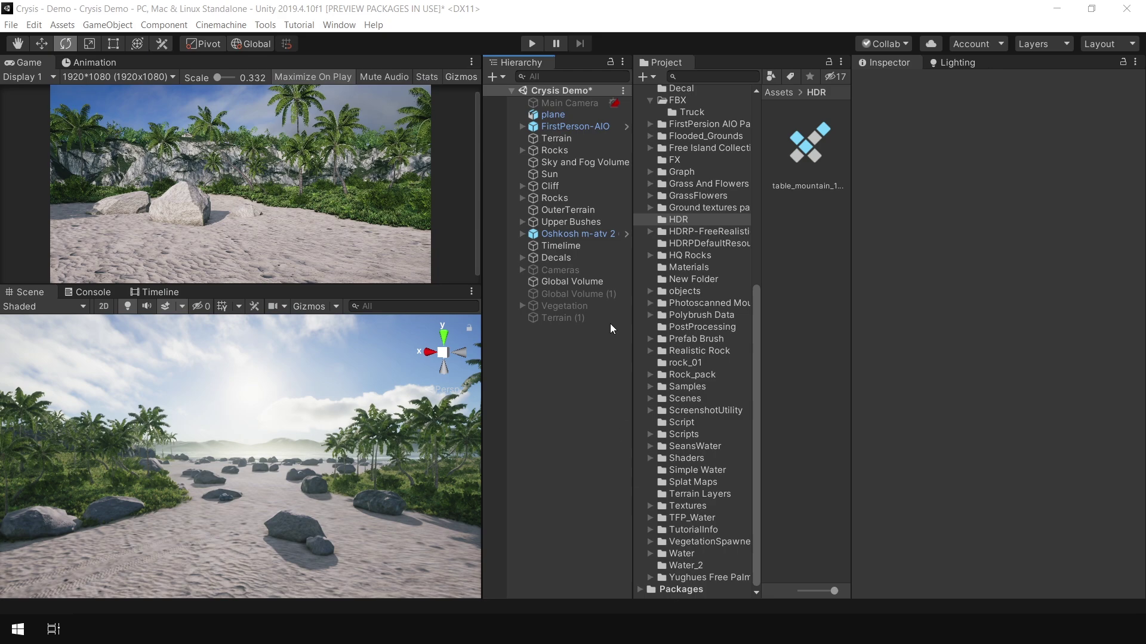
# Look at the scene's existing Global Volume and locate the option for adding a new Global Volume
pyautogui.click(593, 284)
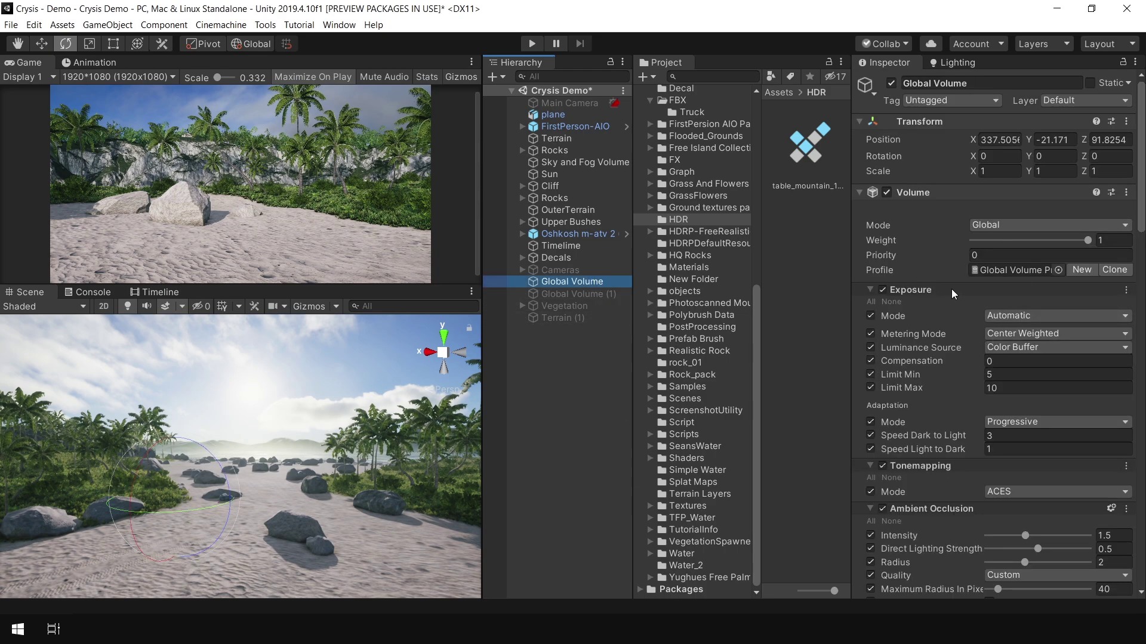
pyautogui.click(537, 360)
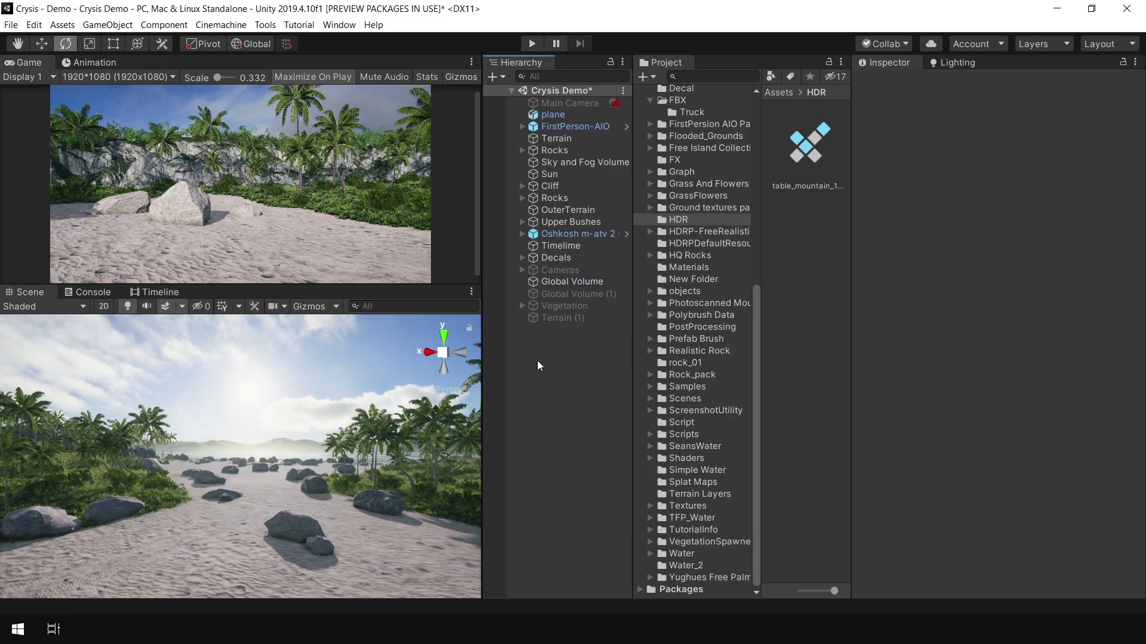
pyautogui.rightClick(535, 361)
pyautogui.moveTo(597, 307)
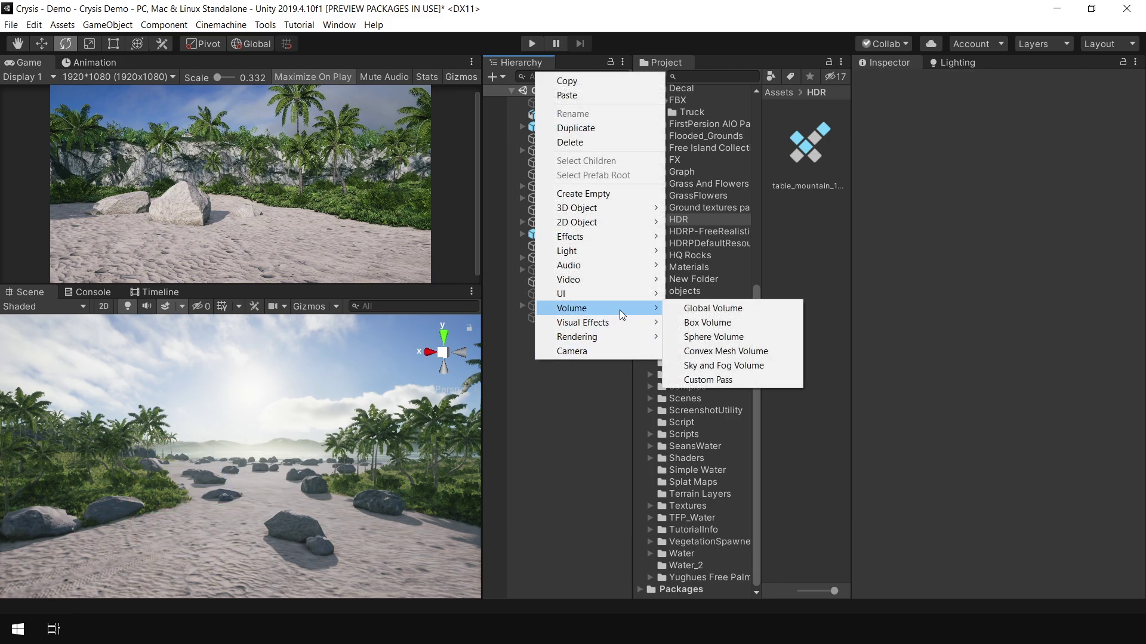
pyautogui.click(713, 308)
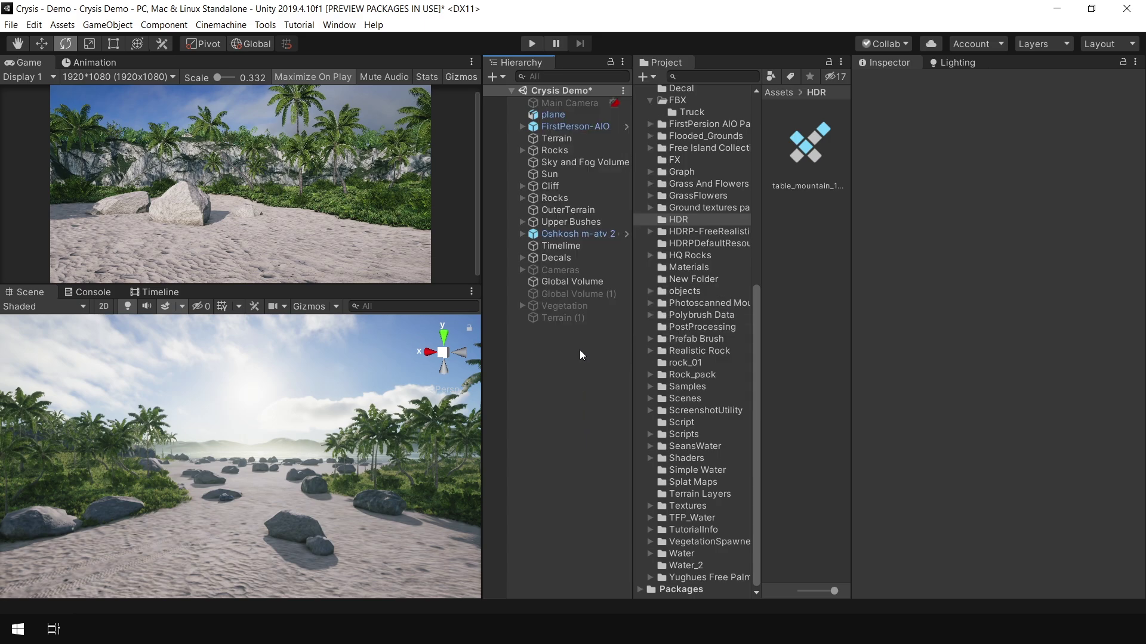
# In the Global Volume, switch the Tonemapping mode to None for comparison and set it back to ACES
pyautogui.click(579, 282)
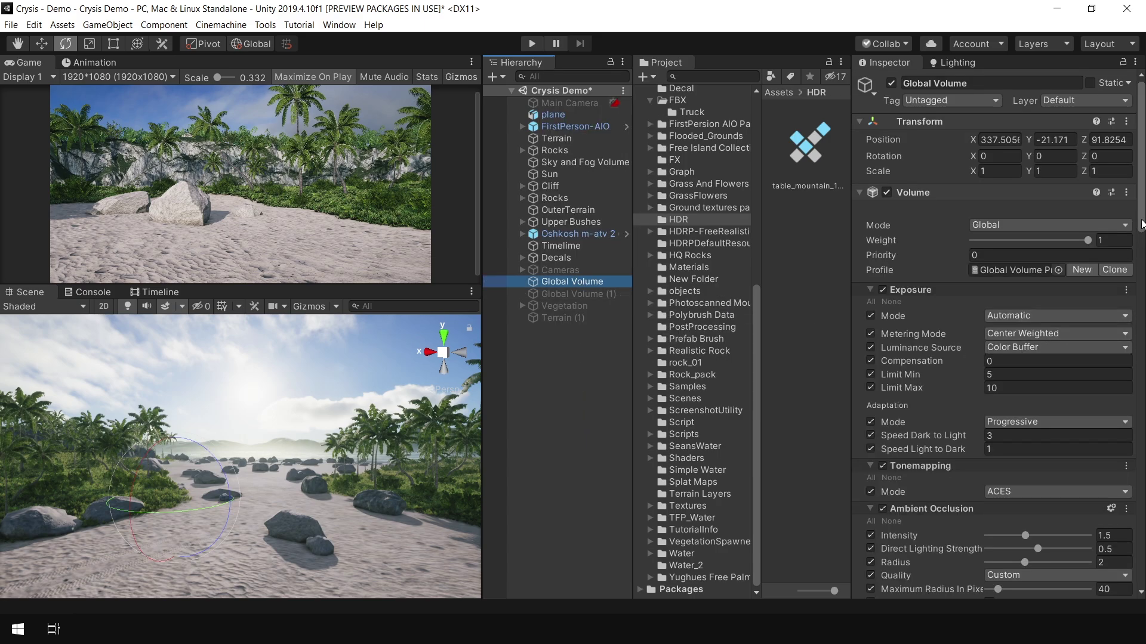
pyautogui.scroll(-3, 1141, 226)
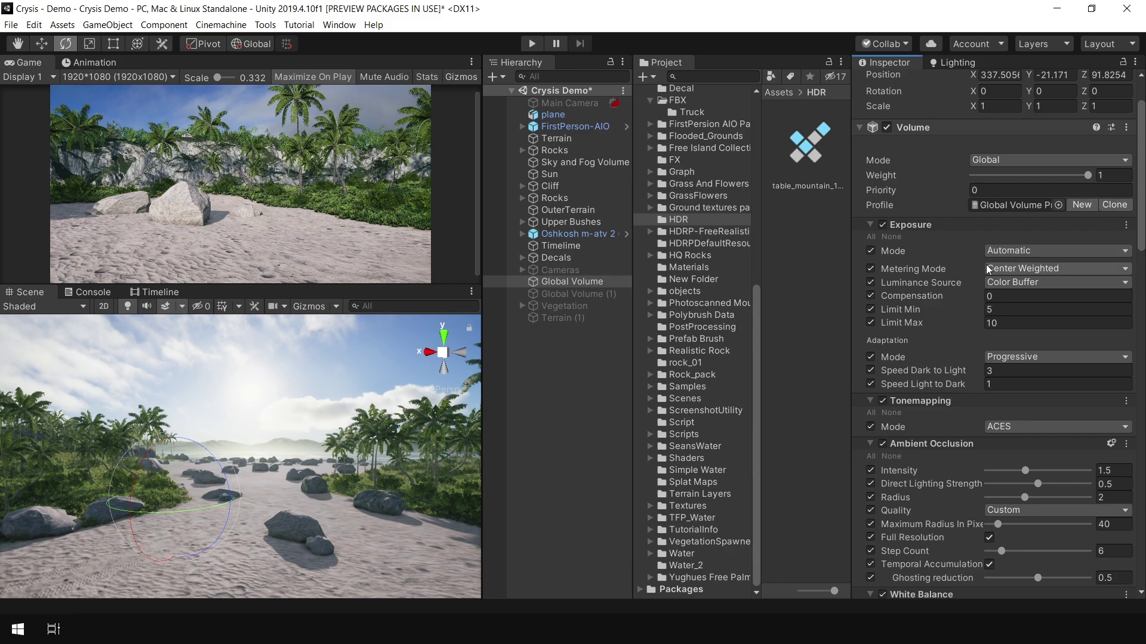
pyautogui.scroll(-6, 970, 274)
pyautogui.click(1006, 287)
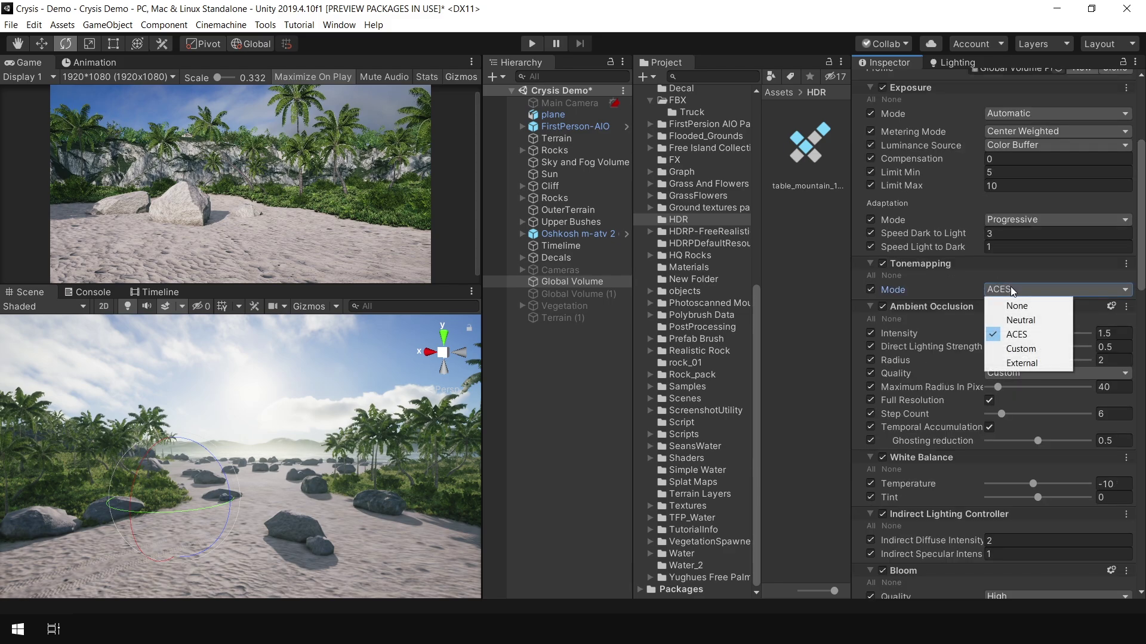
pyautogui.click(1007, 303)
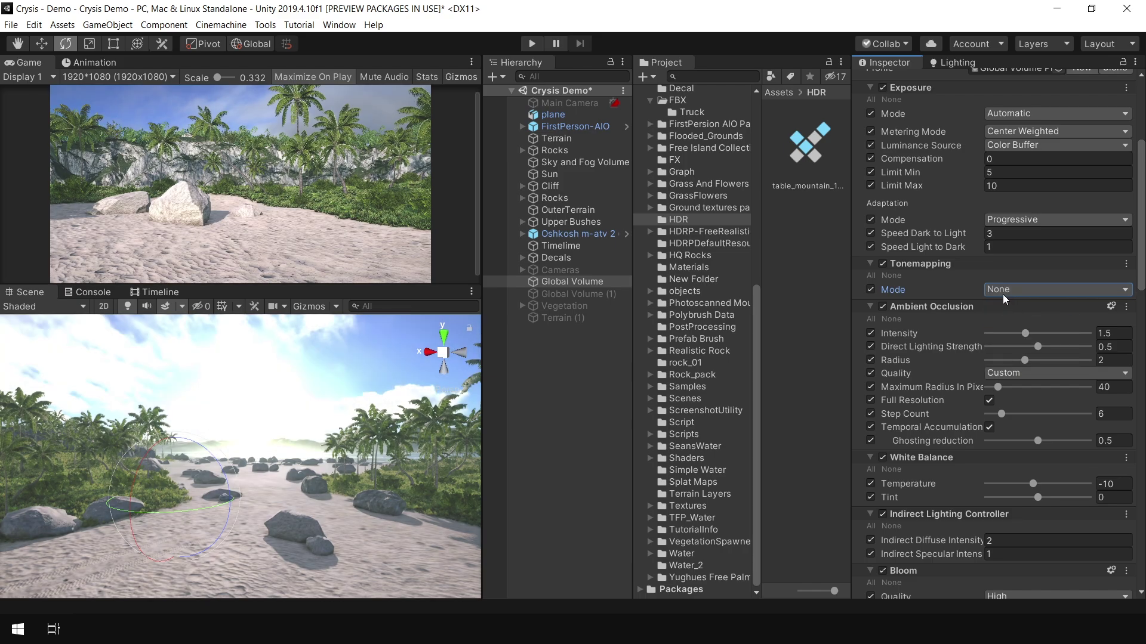
pyautogui.click(1021, 290)
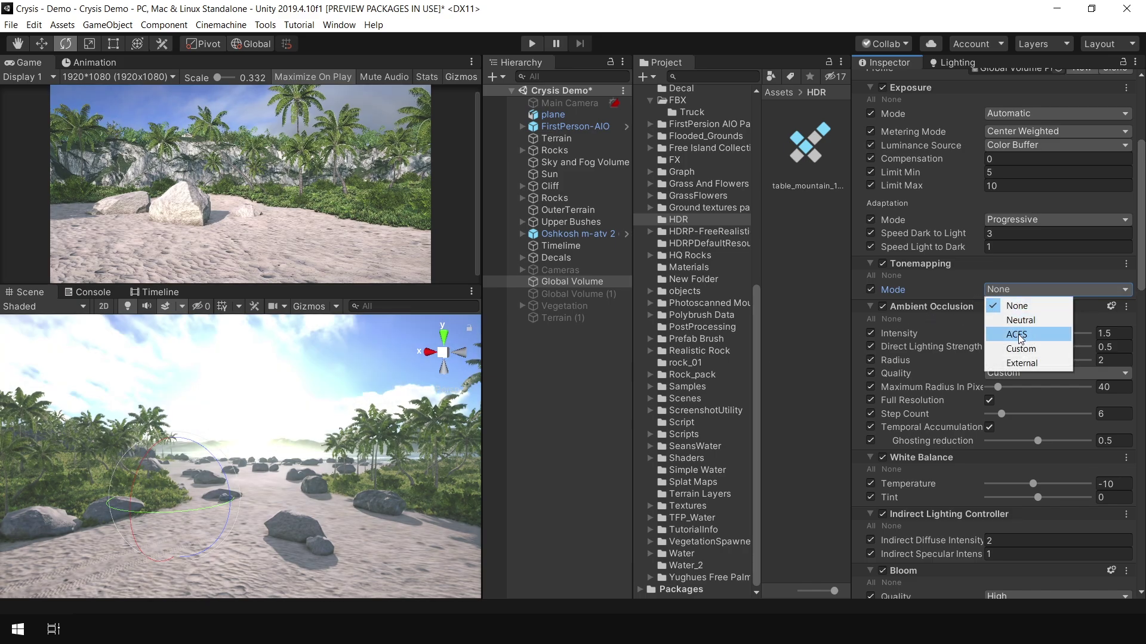
pyautogui.click(1018, 331)
# Toggle the Global Volume's Ambient Occlusion override off and on to compare its effect on the vegetation
pyautogui.scroll(-2, 1074, 324)
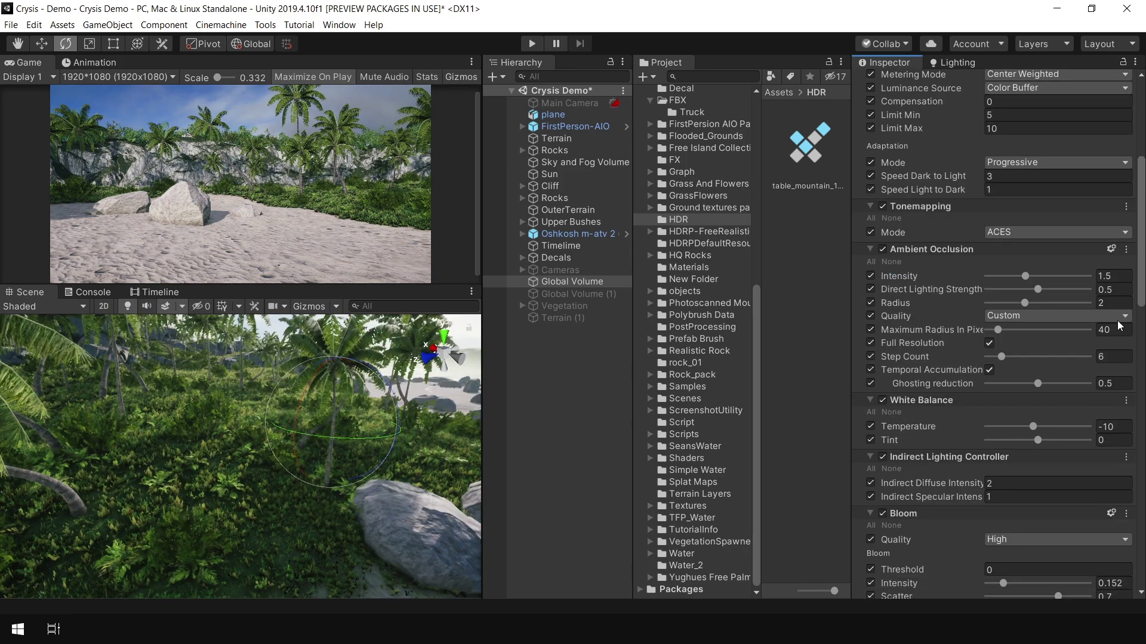
pyautogui.click(886, 249)
pyautogui.click(886, 249)
pyautogui.click(885, 249)
pyautogui.click(885, 248)
pyautogui.click(885, 248)
pyautogui.click(885, 249)
pyautogui.click(886, 249)
pyautogui.click(885, 249)
pyautogui.click(885, 248)
pyautogui.click(886, 249)
# Toggle the White Balance override off and on to compare the scene's color temperature
pyautogui.scroll(-5, 1134, 290)
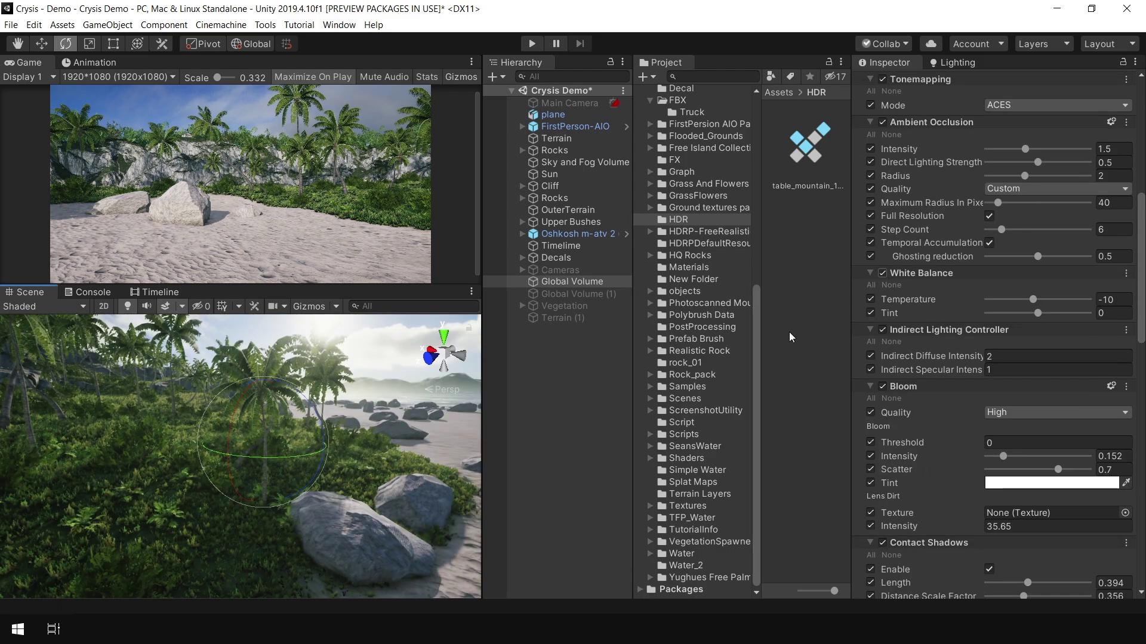
pyautogui.click(884, 272)
pyautogui.click(883, 272)
pyautogui.click(883, 273)
pyautogui.click(883, 273)
pyautogui.click(883, 273)
pyautogui.click(884, 272)
pyautogui.click(883, 272)
pyautogui.click(883, 272)
pyautogui.click(883, 272)
pyautogui.click(882, 273)
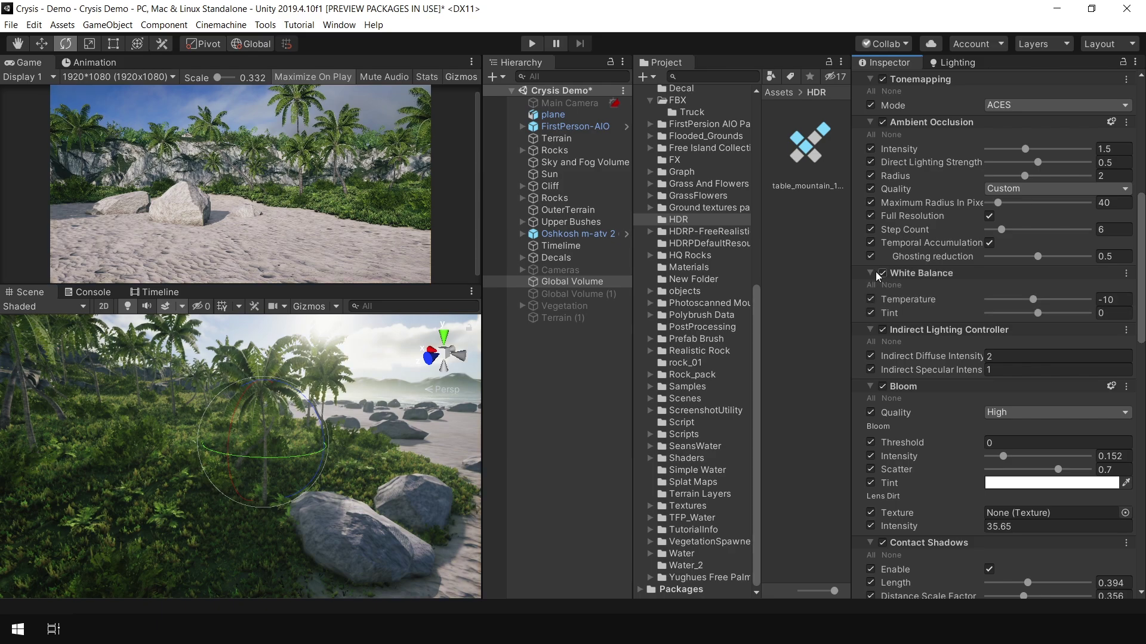
# Toggle the Indirect Lighting Controller off and on and try an Indirect Diffuse Intensity of 5.47
pyautogui.click(882, 331)
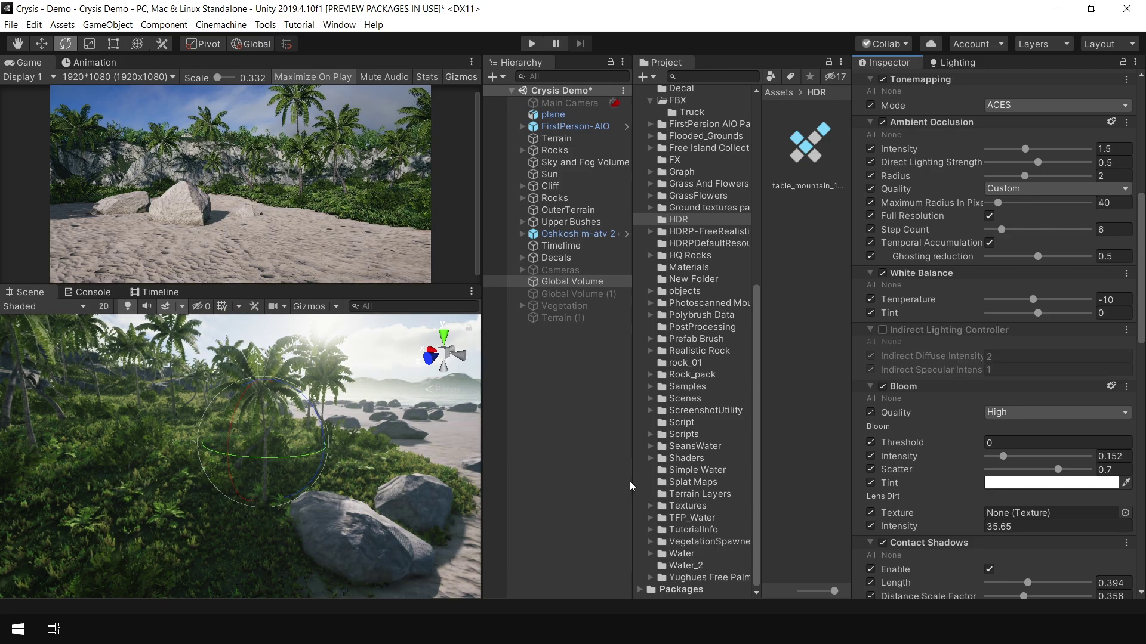
pyautogui.click(882, 330)
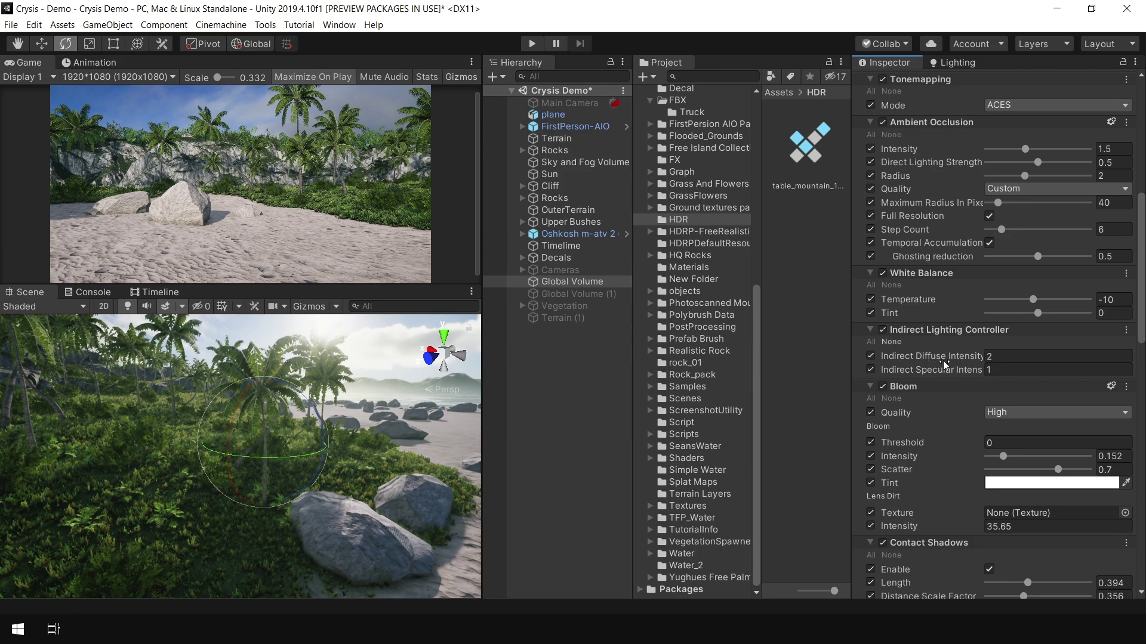
pyautogui.moveTo(945, 357); pyautogui.dragTo(1066, 361)
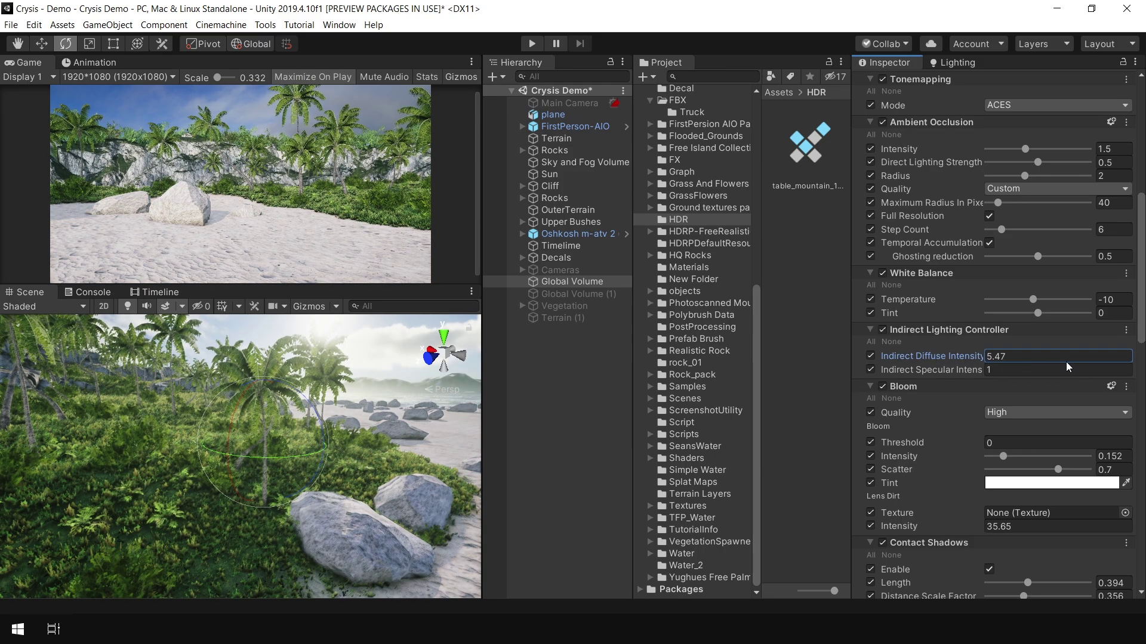
pyautogui.click(883, 330)
pyautogui.click(883, 329)
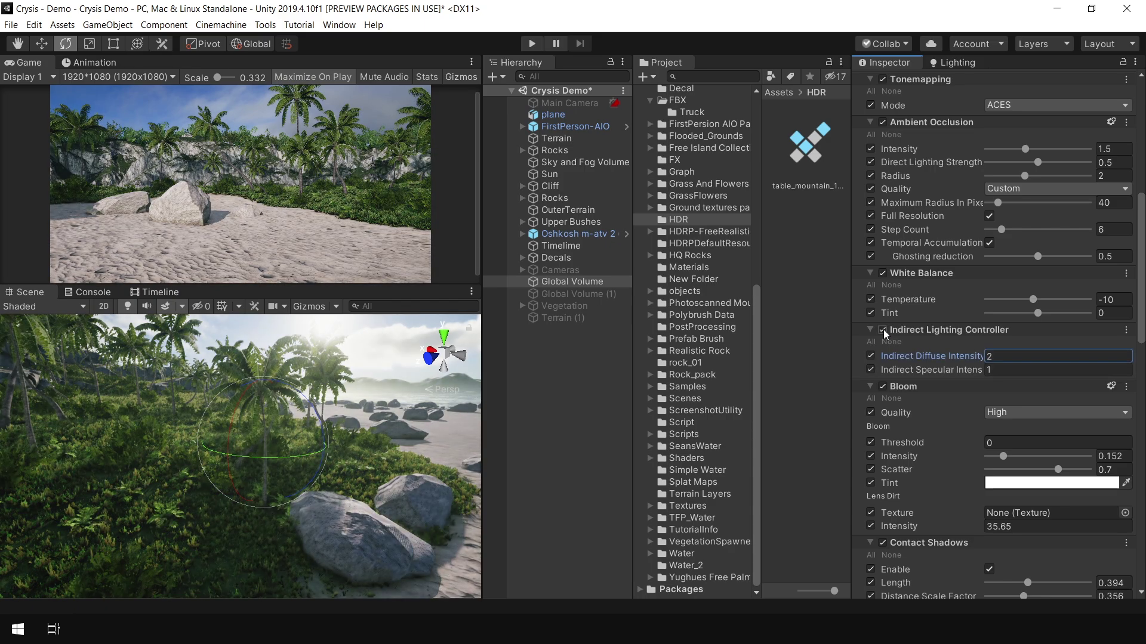
# Toggle the Bloom override off and on to compare the glow in the scene
pyautogui.scroll(-5, 1004, 310)
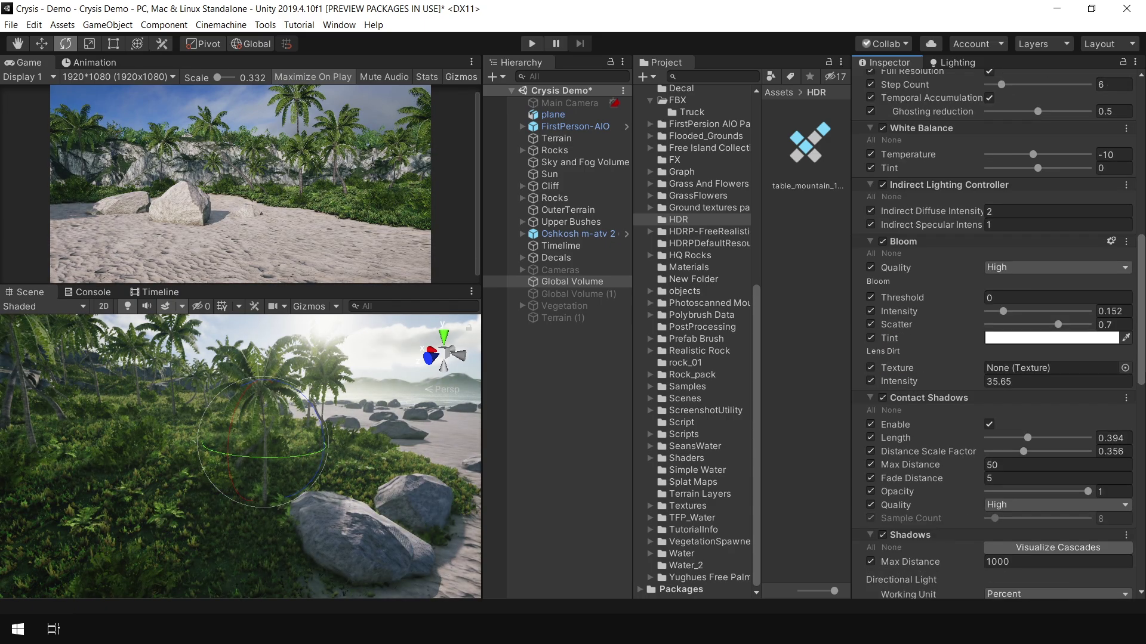
pyautogui.click(884, 204)
pyautogui.click(883, 204)
pyautogui.click(883, 204)
pyautogui.click(883, 204)
# Toggle the Contact Shadows override off and on, comparing its effect on the vegetation and around the large rock
pyautogui.click(882, 361)
pyautogui.click(882, 361)
pyautogui.click(882, 361)
pyautogui.click(882, 361)
pyautogui.click(882, 361)
pyautogui.click(882, 361)
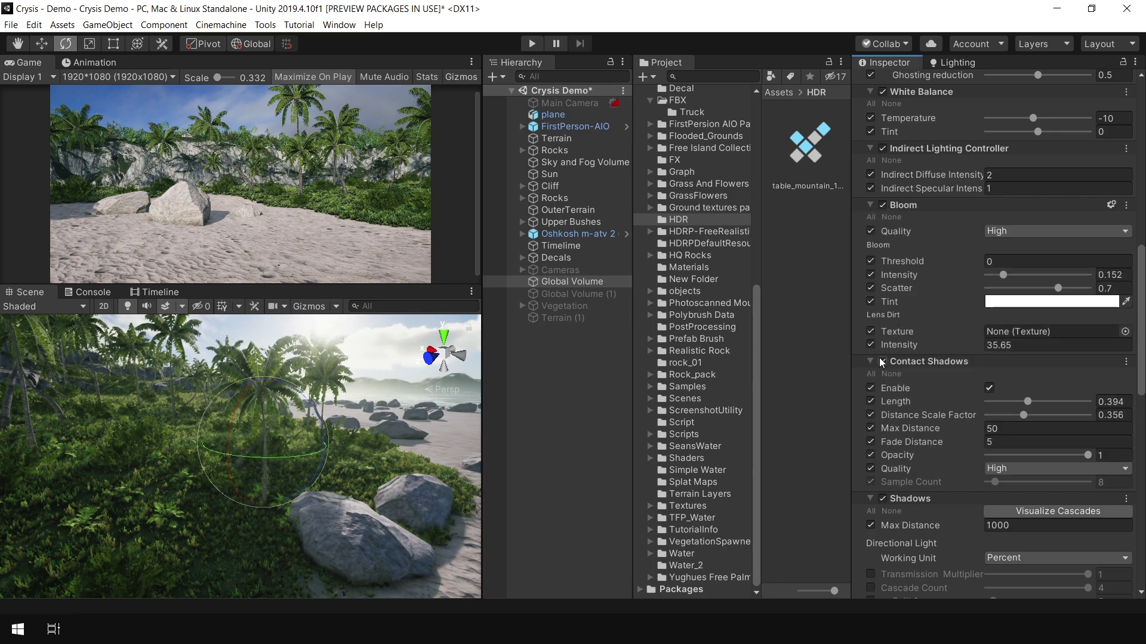
pyautogui.moveTo(296, 531); pyautogui.dragTo(376, 494, button='right')
pyautogui.click(880, 361)
pyautogui.click(879, 360)
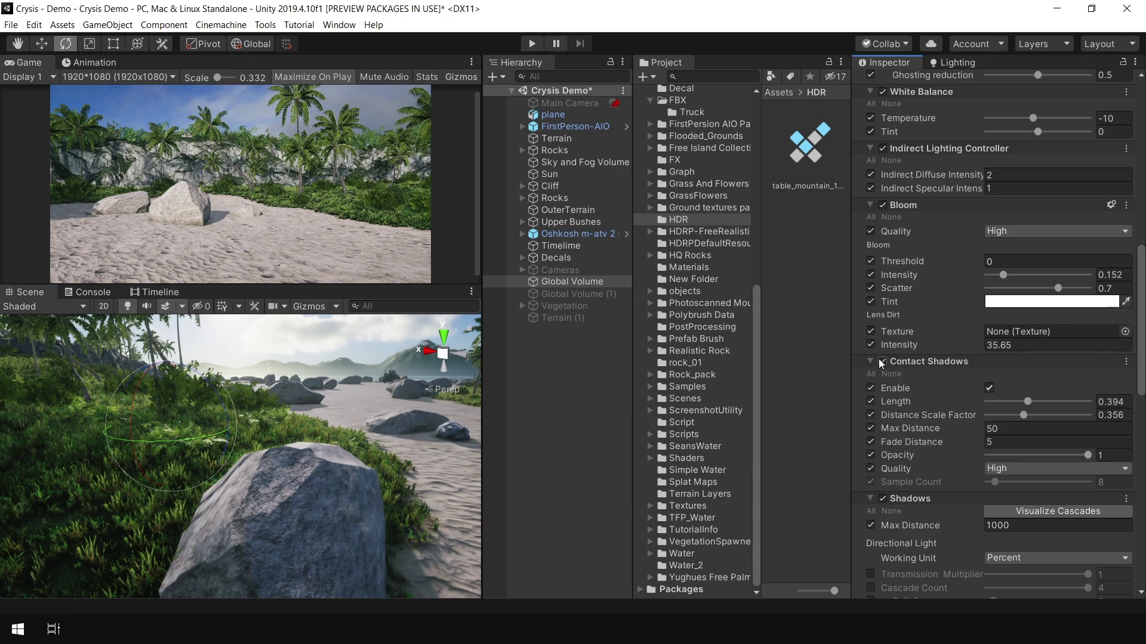
pyautogui.click(879, 361)
pyautogui.click(880, 361)
pyautogui.click(884, 361)
pyautogui.click(885, 361)
pyautogui.click(884, 361)
pyautogui.click(884, 360)
pyautogui.click(885, 361)
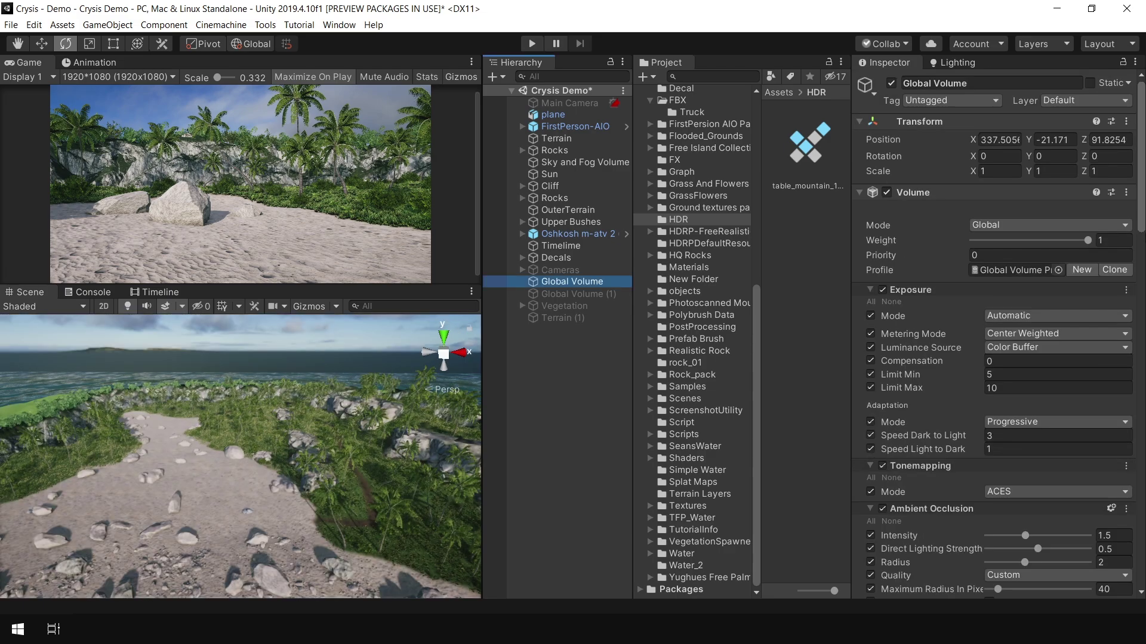
# Try a Shadows Max Distance of 10 and inspect the shadows around the beach rocks and vegetation
pyautogui.scroll(-15, 993, 334)
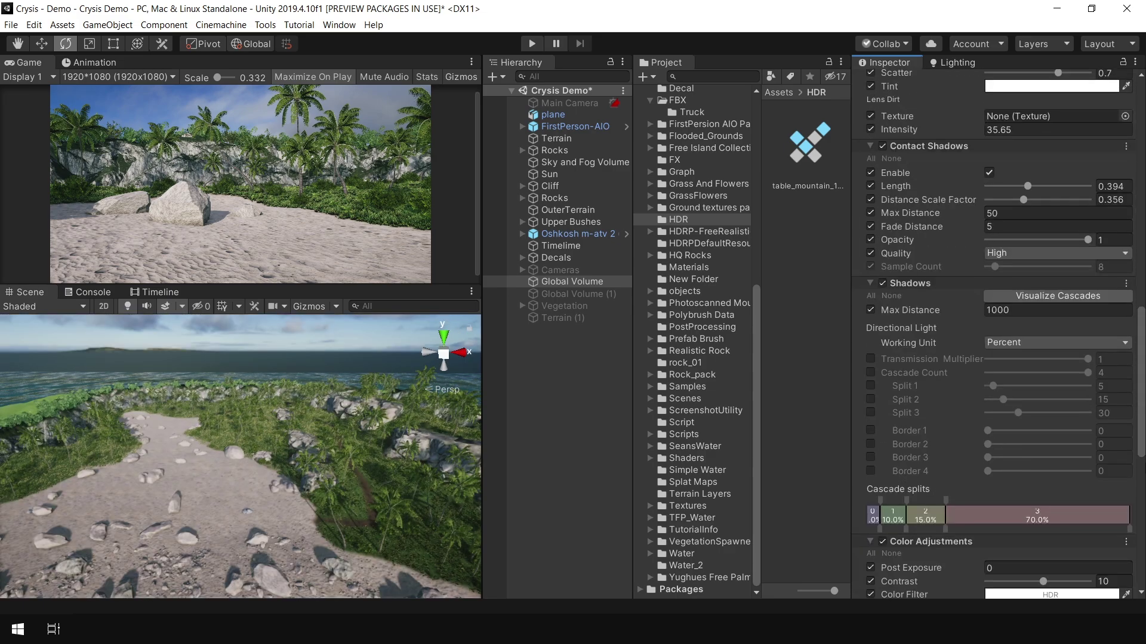
pyautogui.scroll(-1, 993, 334)
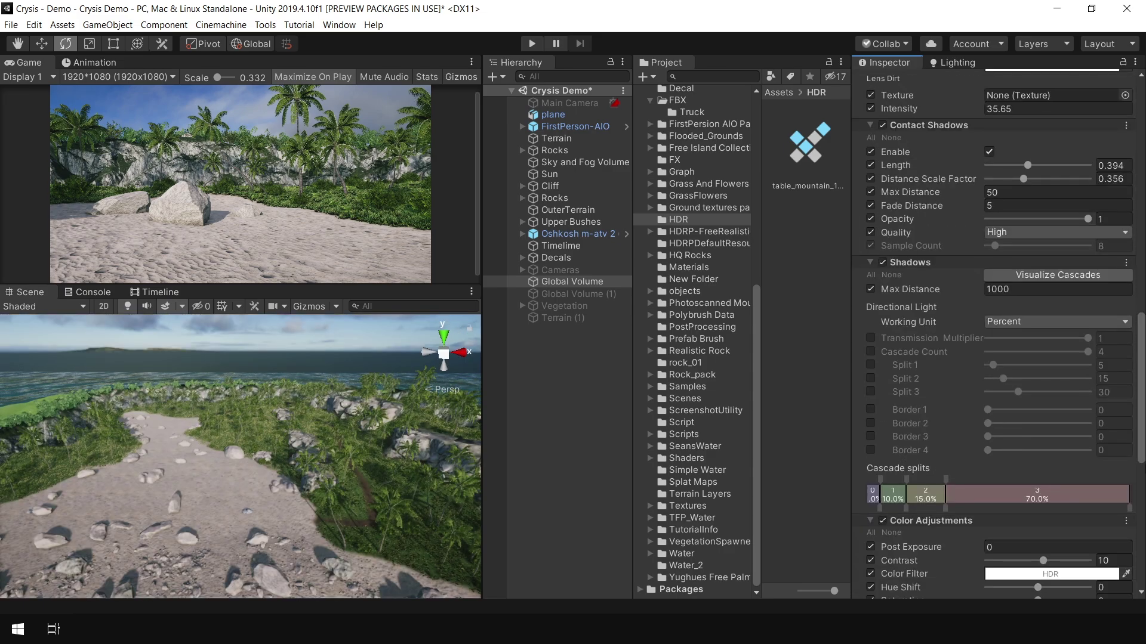
pyautogui.click(1050, 295)
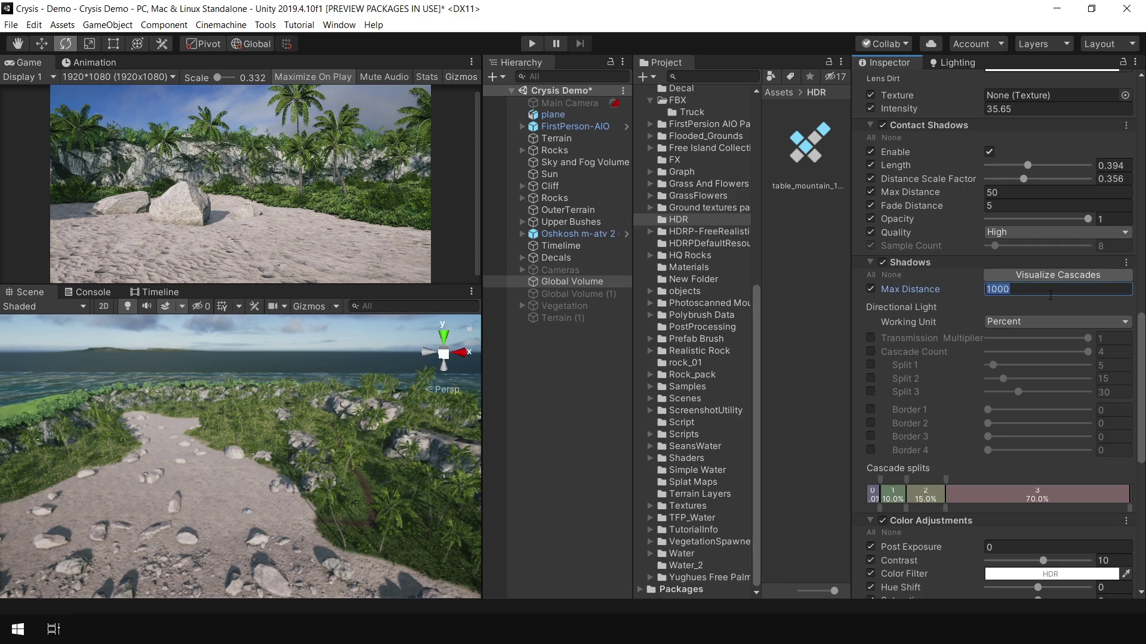
pyautogui.write('10')
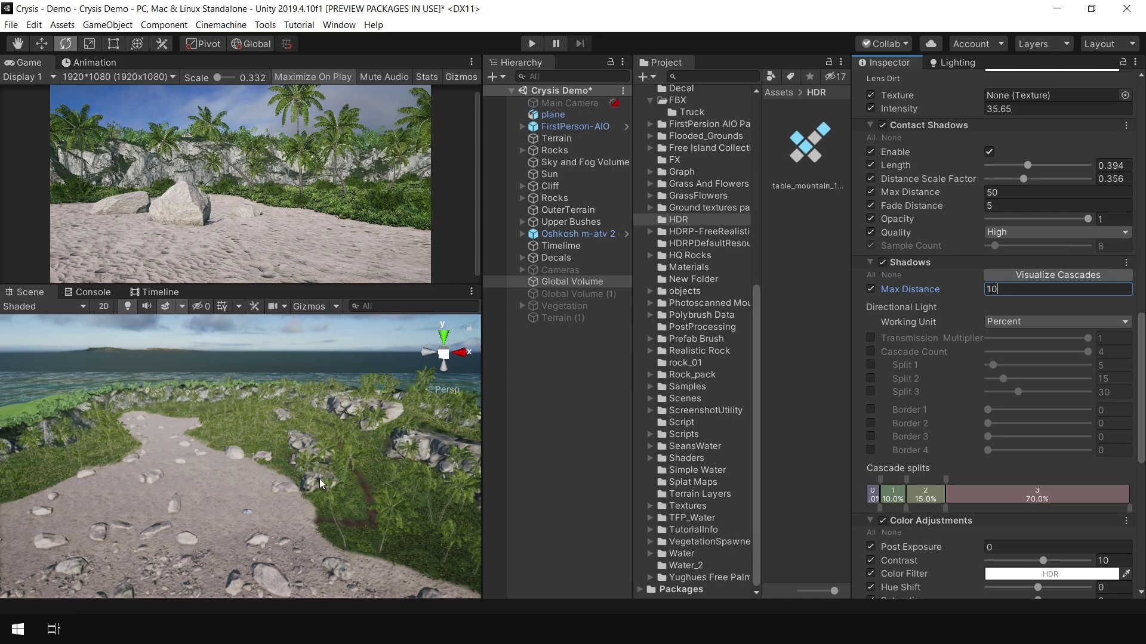
pyautogui.moveTo(481, 436); pyautogui.dragTo(440, 462)
pyautogui.hotkey('shift', 'space')
pyautogui.moveTo(345, 482); pyautogui.dragTo(206, 453, button='right')
pyautogui.press('w')
pyautogui.press('s')
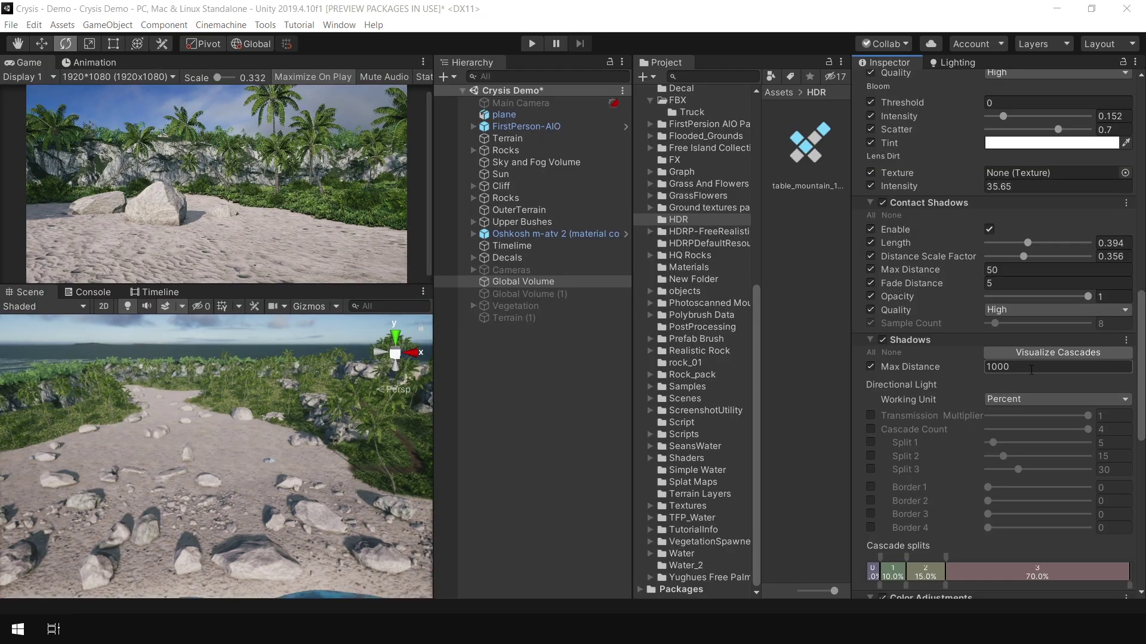
# Compare the rock shadows with the Shadows Max Distance at 10, and restore it to 1000
pyautogui.click(947, 367)
pyautogui.doubleClick(1035, 367)
pyautogui.write('10')
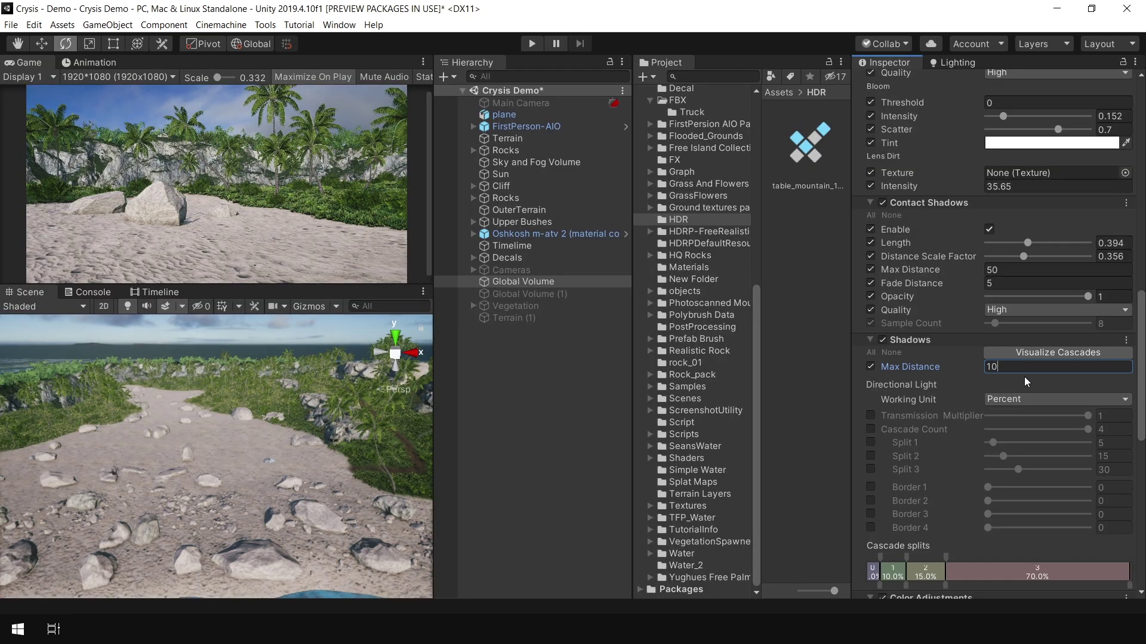
pyautogui.write('00')
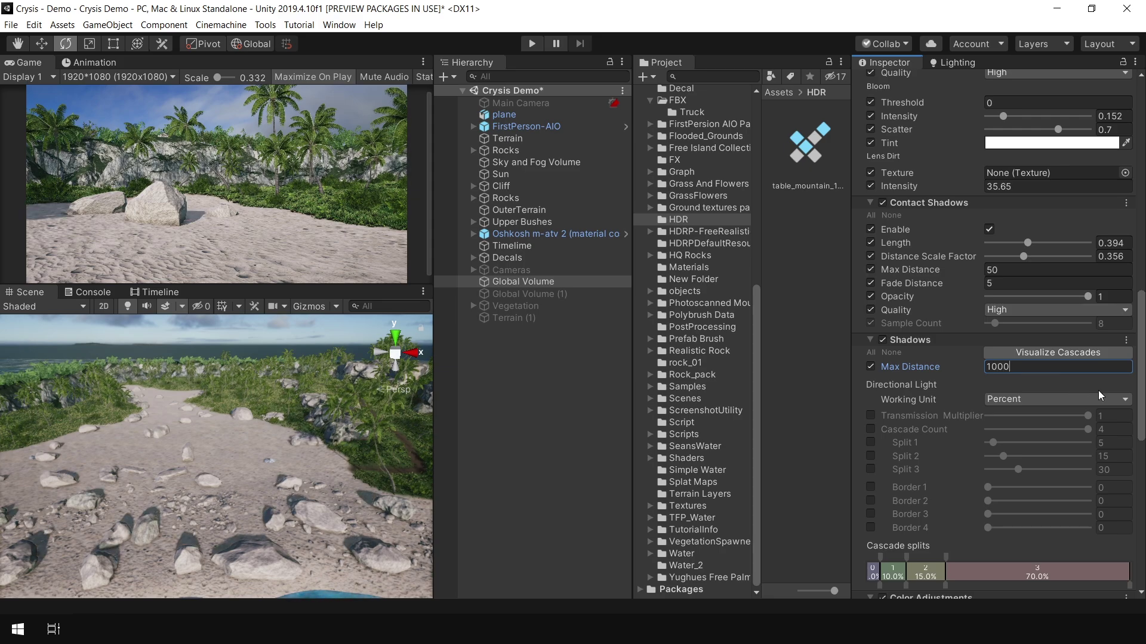
# Toggle the Color Adjustments override off and on to compare the scene's contrast
pyautogui.scroll(-5, 1101, 396)
pyautogui.click(884, 292)
pyautogui.click(883, 292)
pyautogui.click(883, 293)
pyautogui.click(883, 293)
# Toggle the Lift, Gamma, Gain override to compare its color grading, leaving it disabled
pyautogui.click(880, 389)
pyautogui.click(881, 388)
pyautogui.click(881, 389)
# Toggle the Shadows, Midtones, Highlights override off and on repeatedly to compare its effect on the scene
pyautogui.scroll(-2, 895, 417)
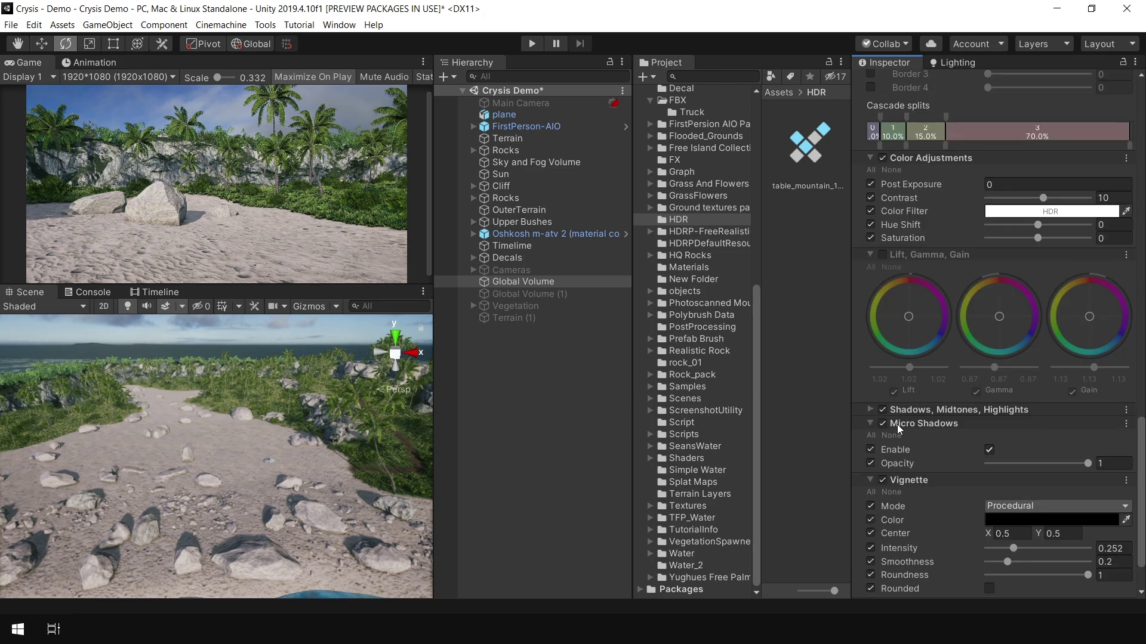
pyautogui.click(883, 406)
pyautogui.click(883, 407)
pyautogui.click(883, 407)
pyautogui.click(884, 407)
pyautogui.click(883, 407)
pyautogui.click(883, 407)
pyautogui.click(883, 407)
pyautogui.click(883, 407)
# Toggle the Micro Shadows override off and on to compare it across the rocky beach
pyautogui.click(883, 423)
pyautogui.click(883, 423)
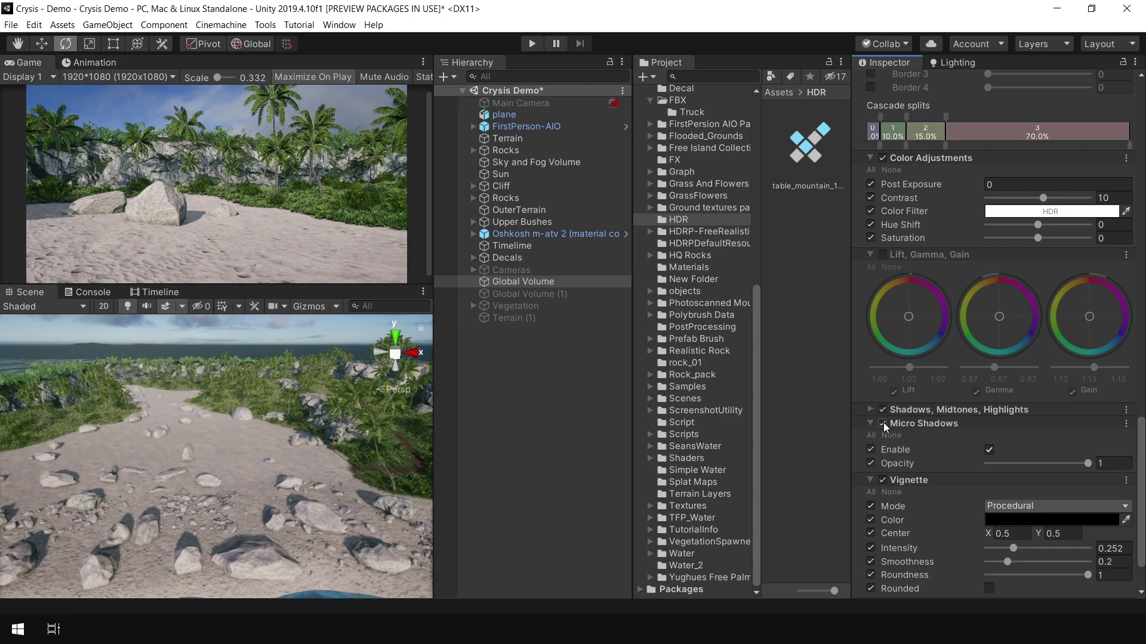
pyautogui.click(883, 423)
pyautogui.click(883, 422)
# View the sand up close and compare its fine surface shading with the Micro Shadows override off and on
pyautogui.click(564, 451)
pyautogui.hotkey('shift', 'space')
pyautogui.keyDown('alt'); pyautogui.moveTo(303, 428); pyautogui.dragTo(844, 532, button='right'); pyautogui.keyUp('alt')
pyautogui.hotkey('shift', 'space')
pyautogui.hotkey('ctrl', 'z')
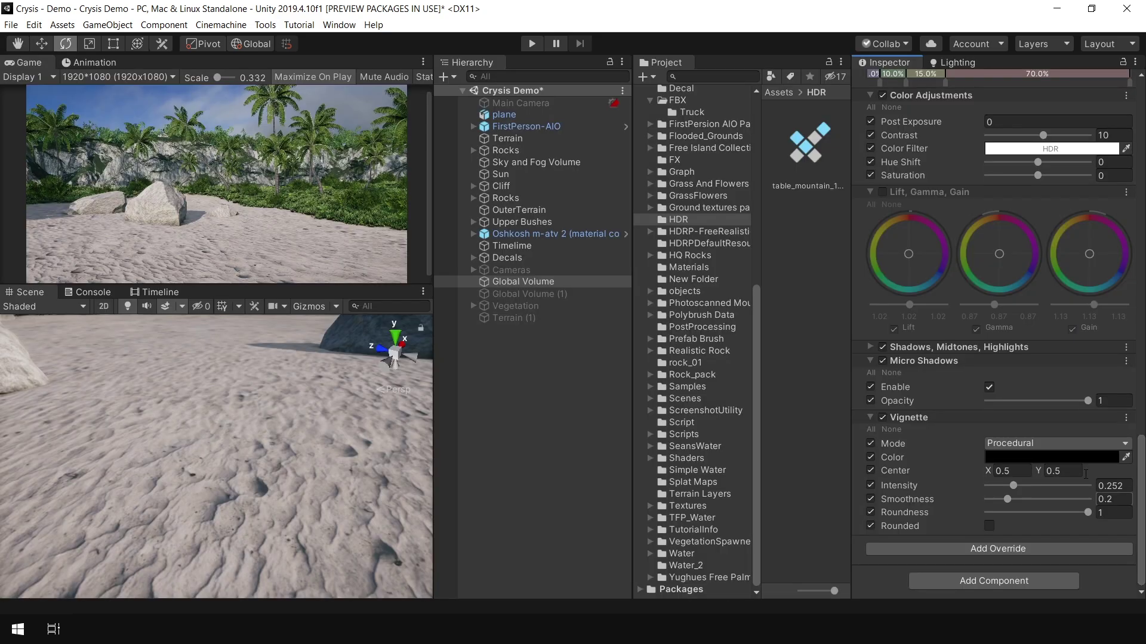
pyautogui.click(884, 361)
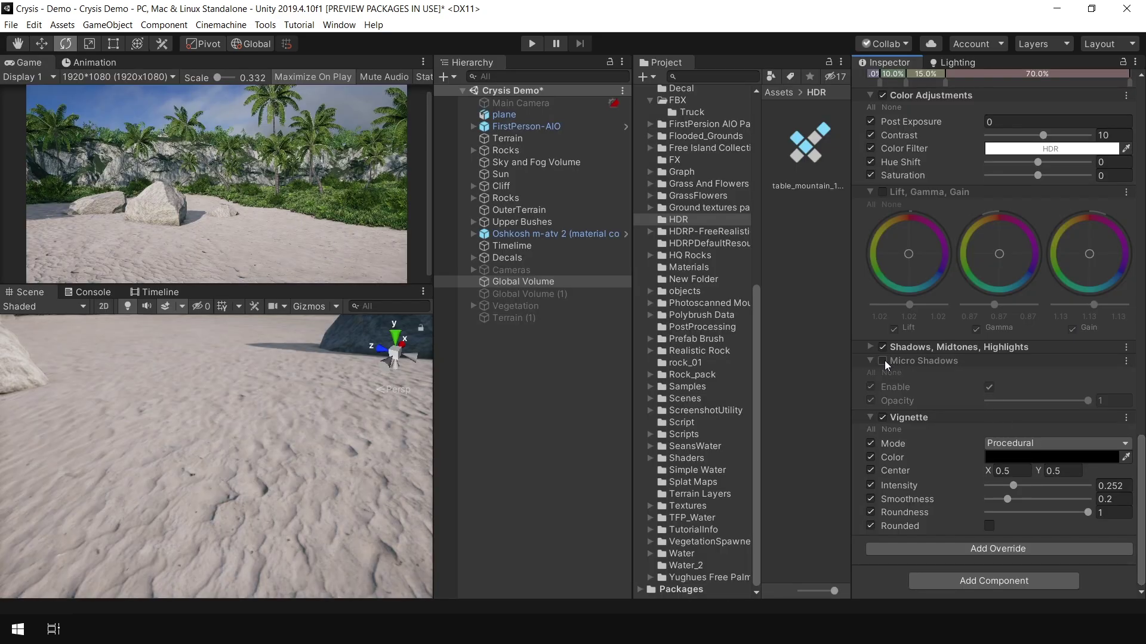
pyautogui.click(883, 361)
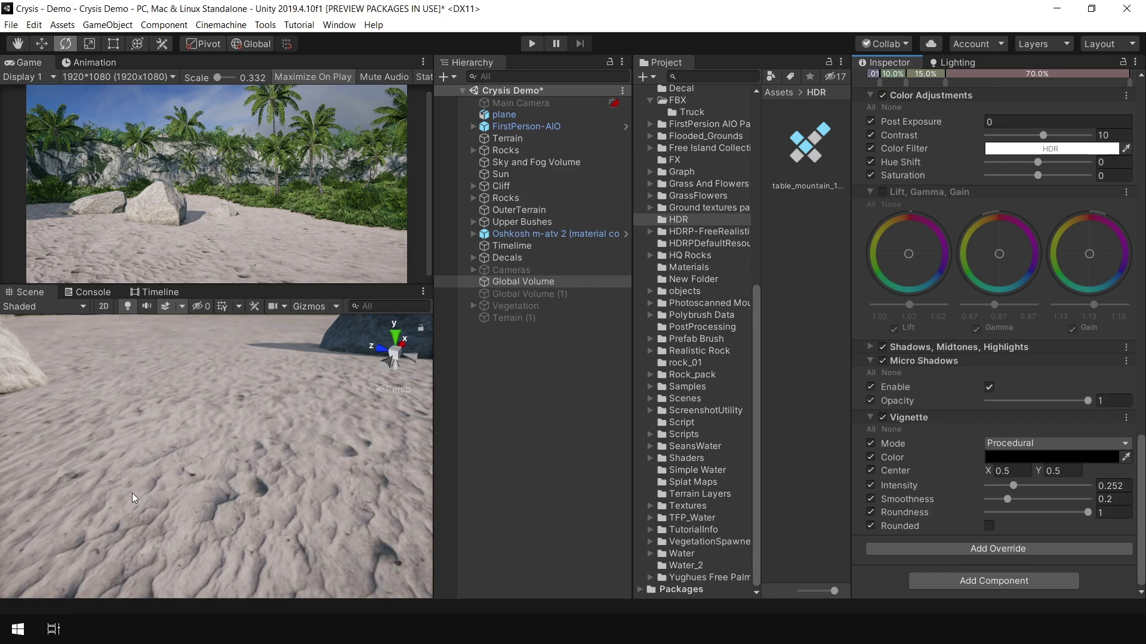
pyautogui.click(885, 363)
pyautogui.click(885, 364)
# Try a lower Micro Shadows Opacity and undo the last changes
pyautogui.moveTo(1068, 399); pyautogui.dragTo(994, 414)
pyautogui.hotkey('ctrl', 'z')
pyautogui.hotkey('ctrl', 'z')
# Toggle the Vignette override off and on repeatedly to compare the darkening at the image edges
pyautogui.click(885, 417)
pyautogui.click(884, 418)
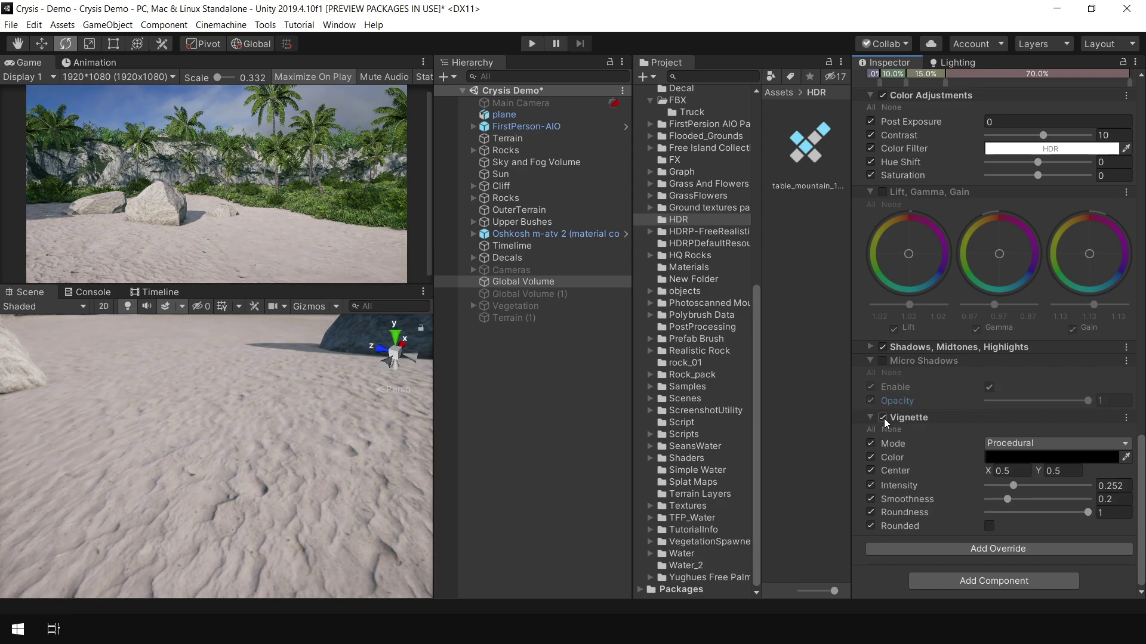
pyautogui.click(883, 418)
pyautogui.click(884, 418)
pyautogui.click(883, 418)
pyautogui.click(883, 418)
pyautogui.click(883, 417)
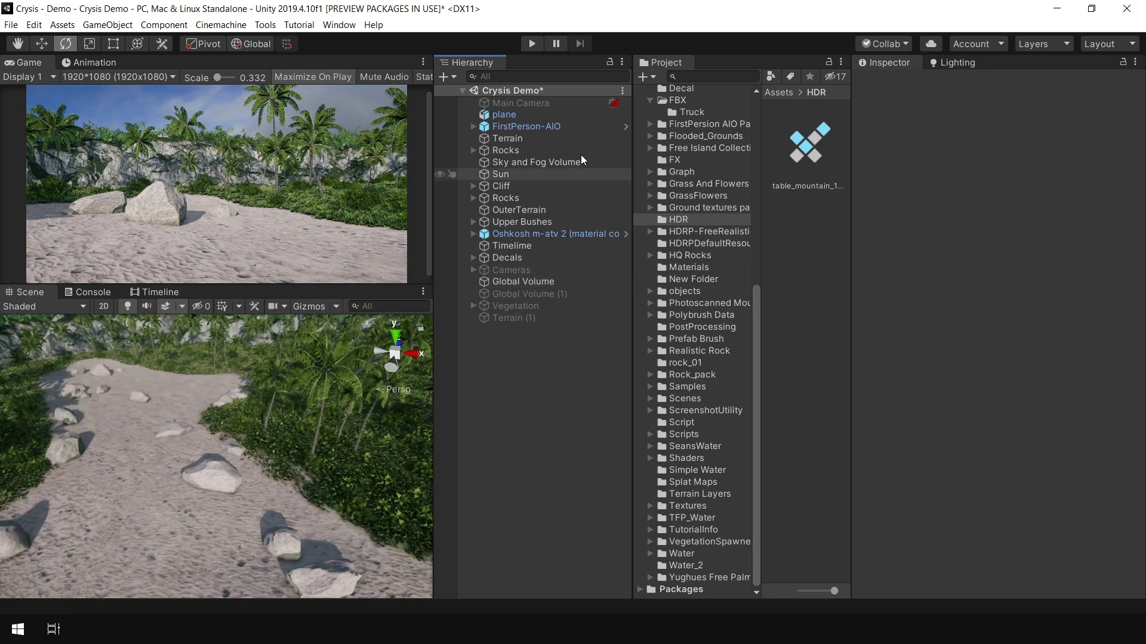
# Locate the source prefab asset of the FirstPerson-AIO object in the project files
pyautogui.click(559, 127)
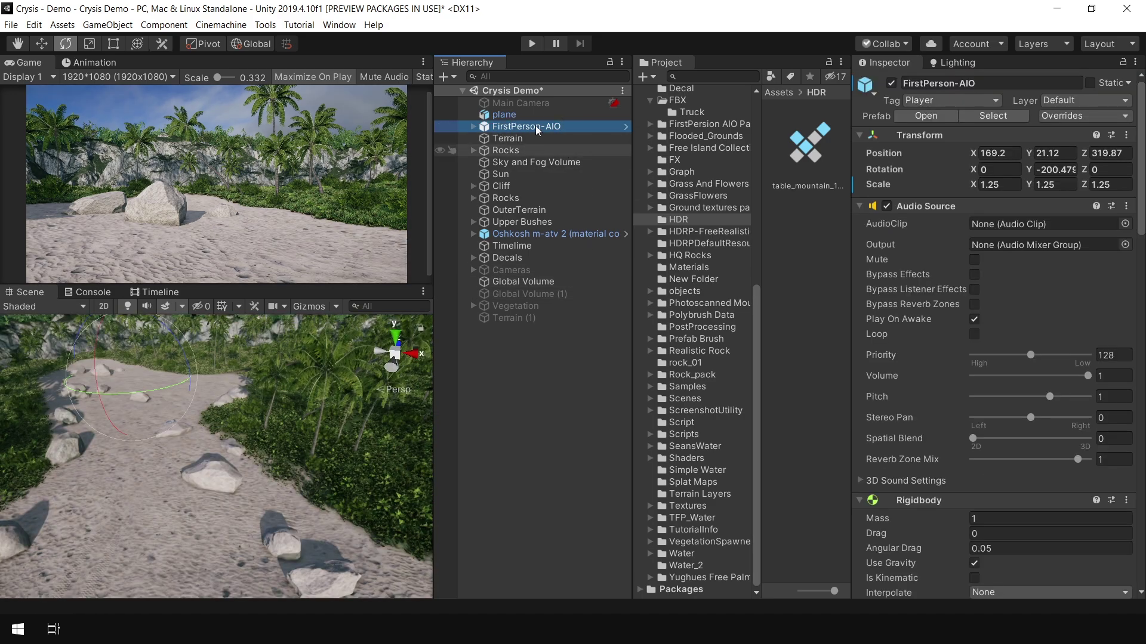
pyautogui.click(997, 119)
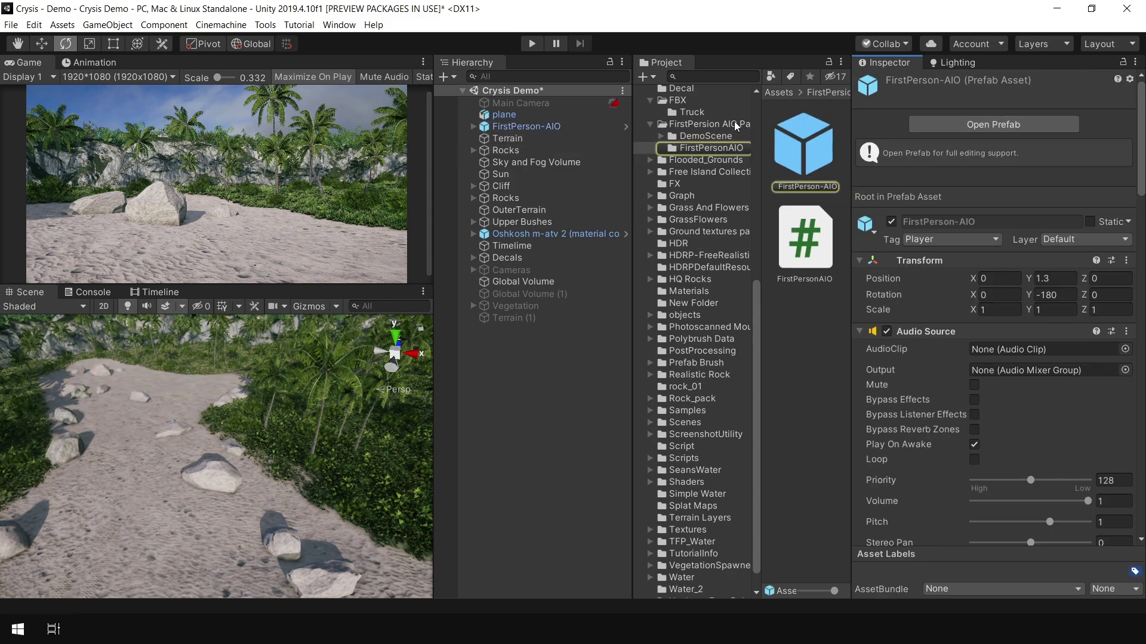
pyautogui.click(501, 350)
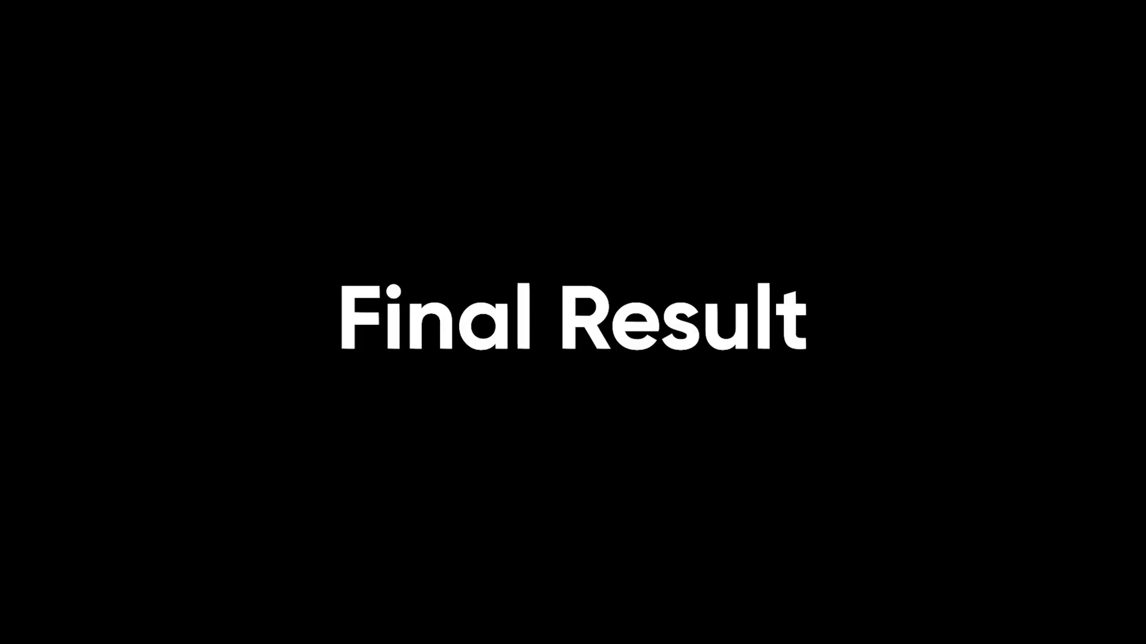